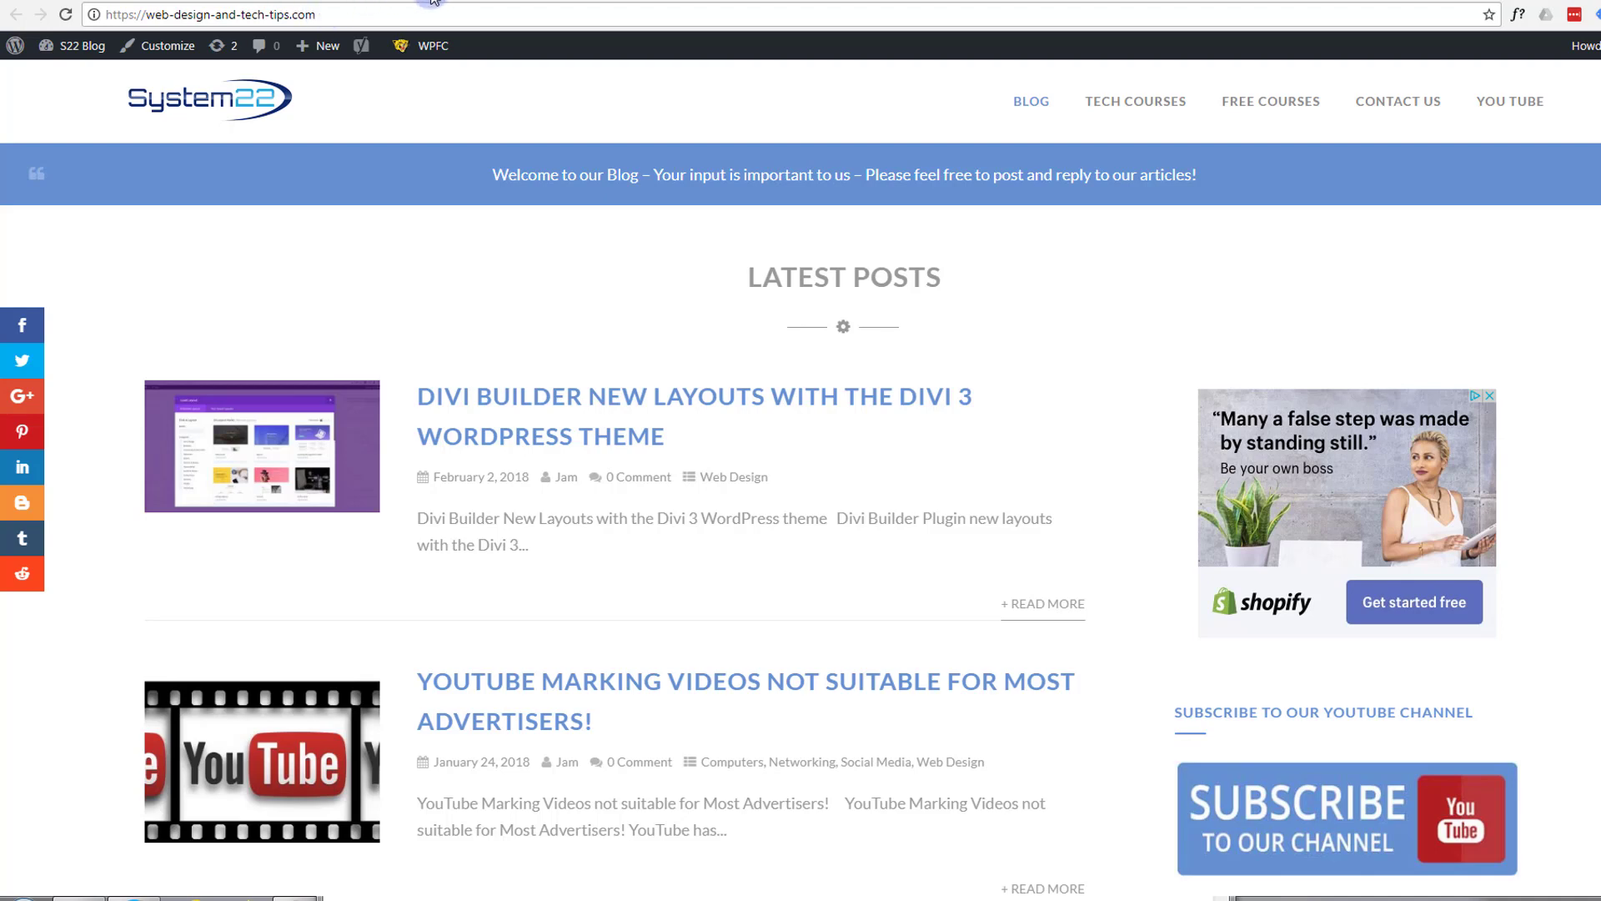
From the YouTube video manager, open "Bootstrap 4 - Add circle Images with Bootstrap 4 and Brackets text Editor" and pause its playback
left_click(353, 98)
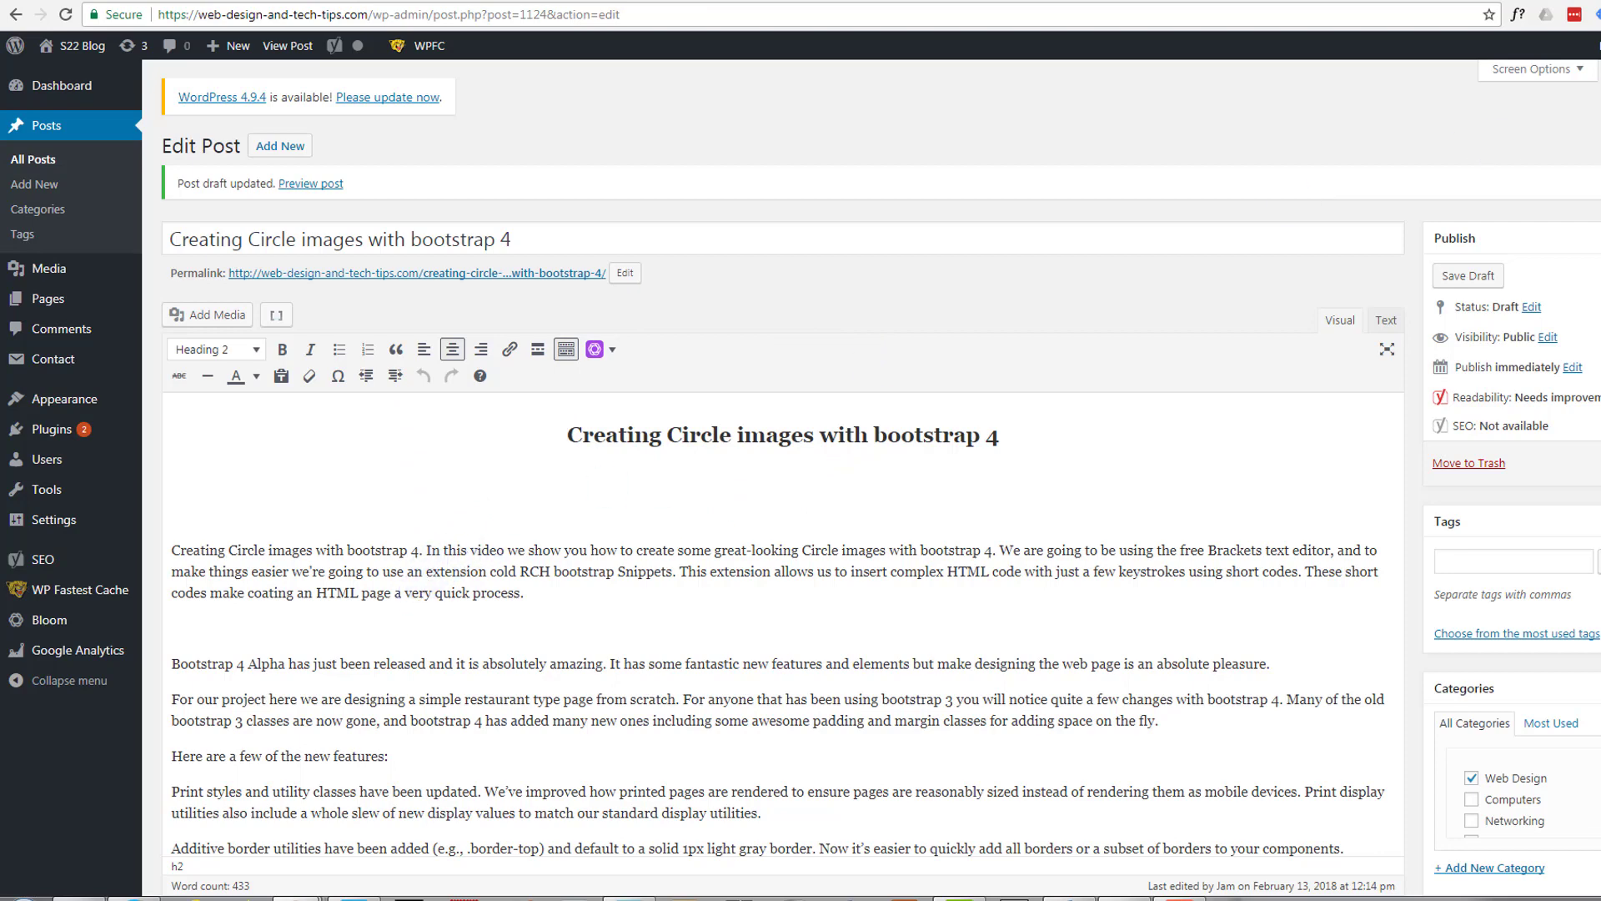
left_click_drag(1600, 17, 900, 1)
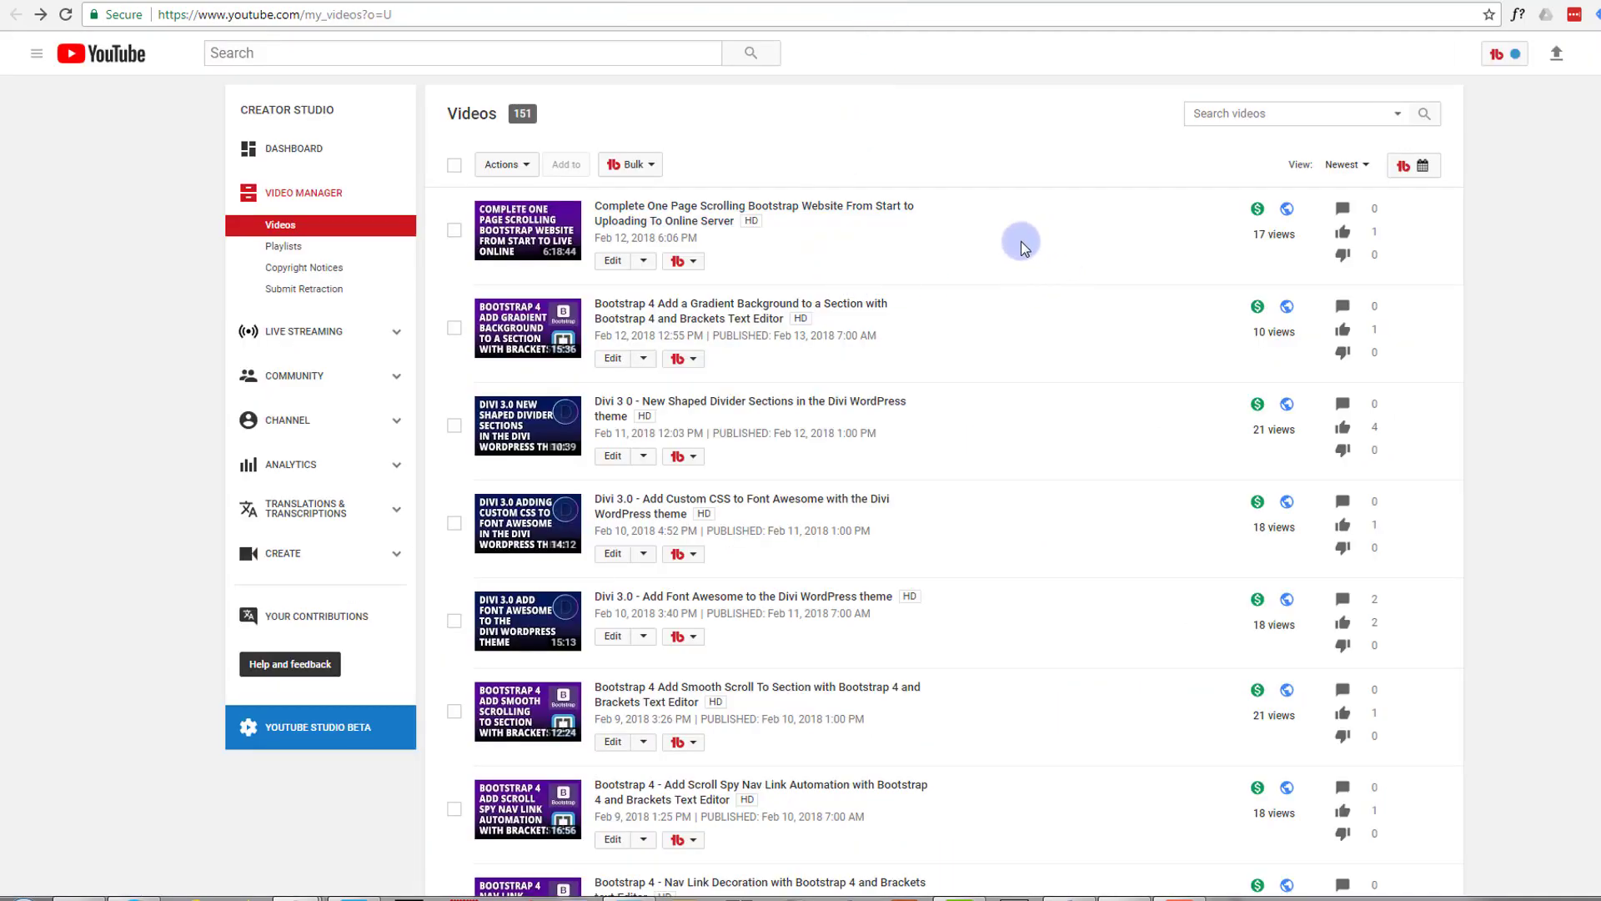
scroll(1025, 249, "down", 1)
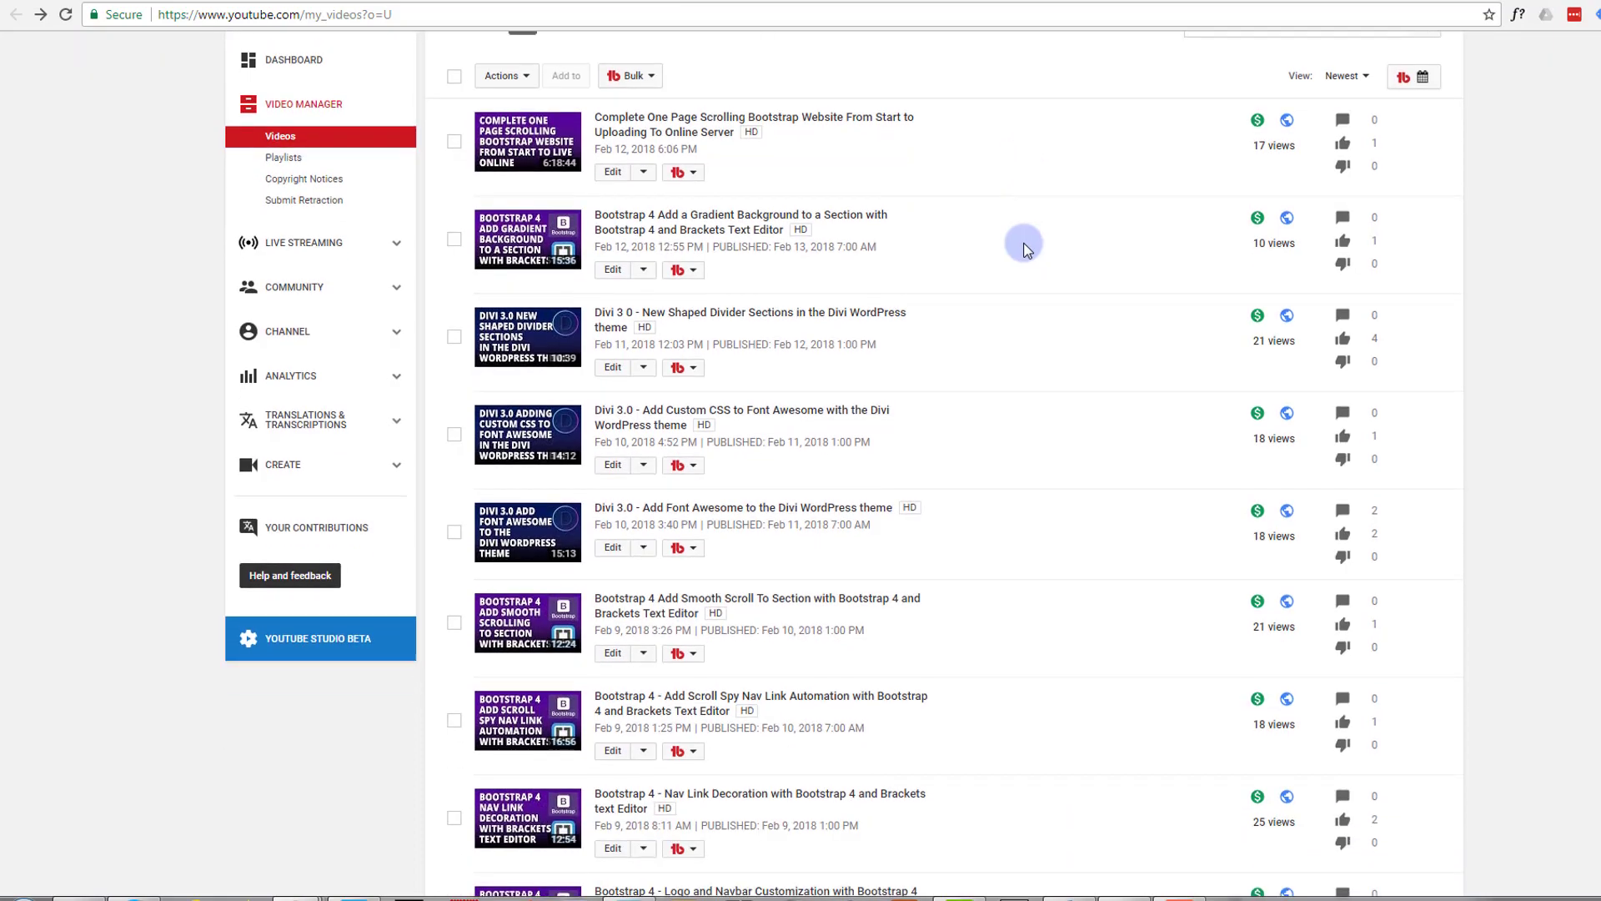
scroll(1025, 248, "down", 6)
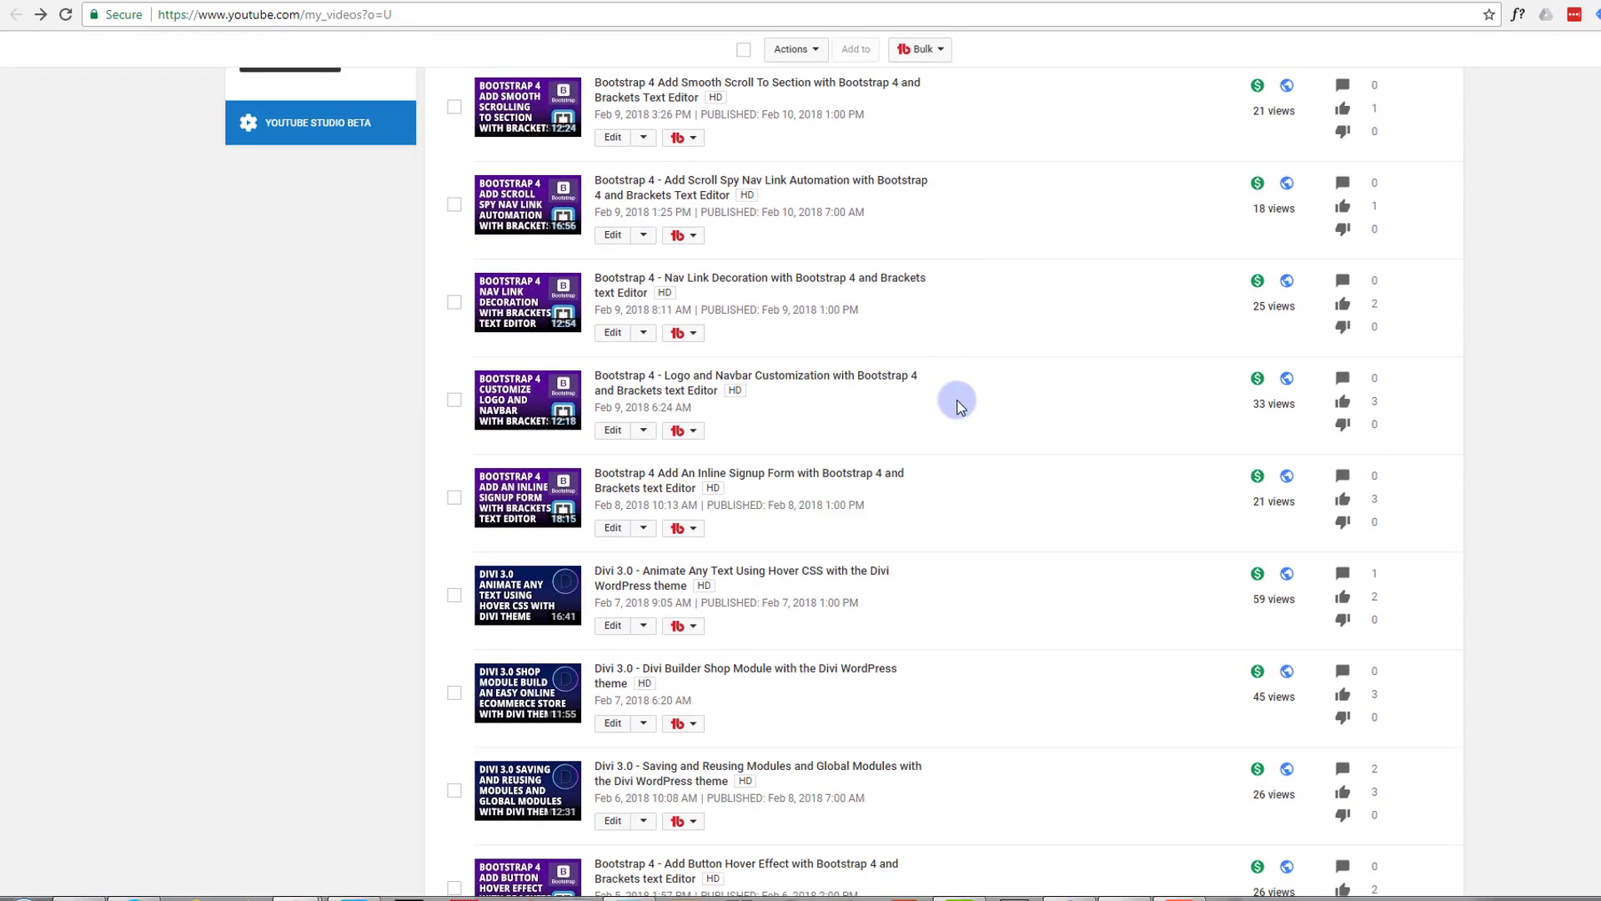
scroll(963, 393, "down", 5)
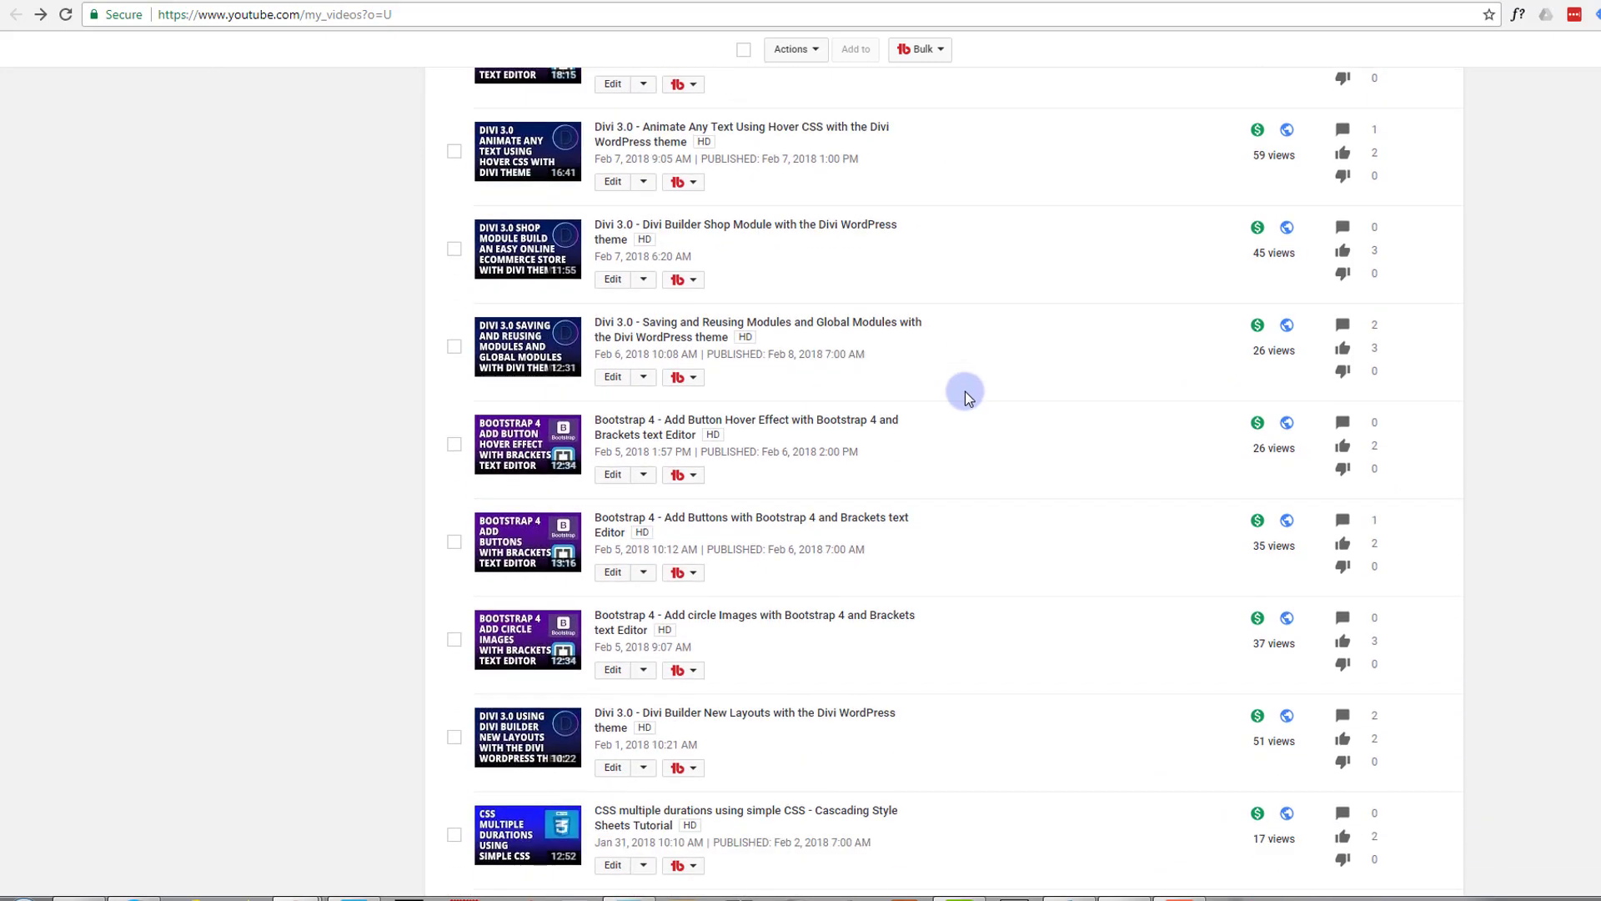
scroll(965, 390, "down", 1)
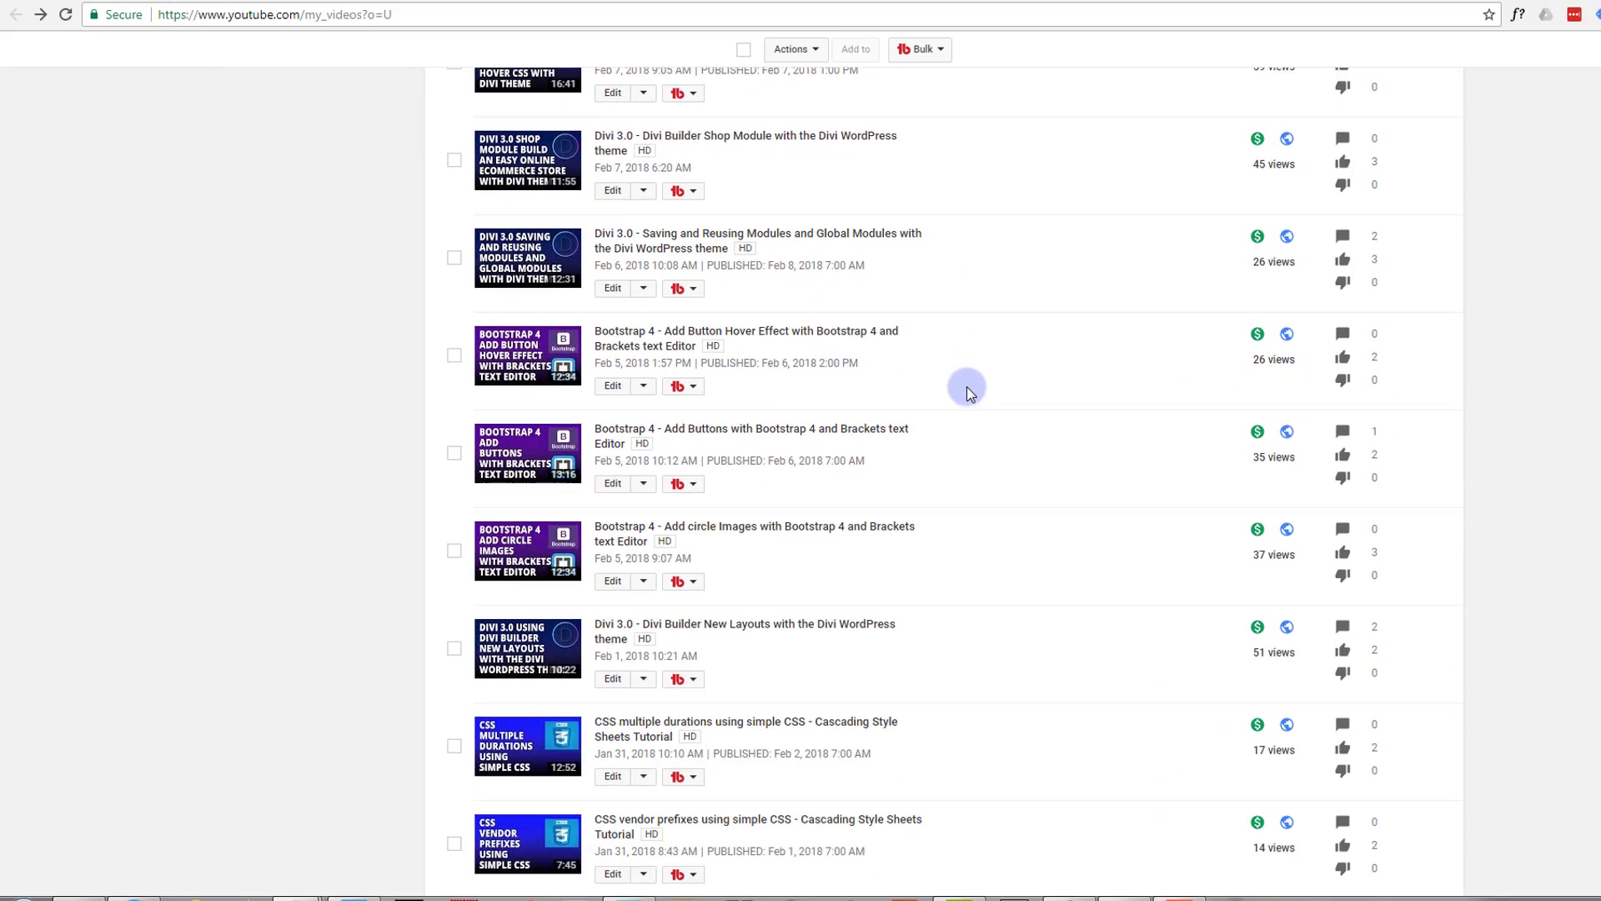
scroll(967, 387, "down", 2)
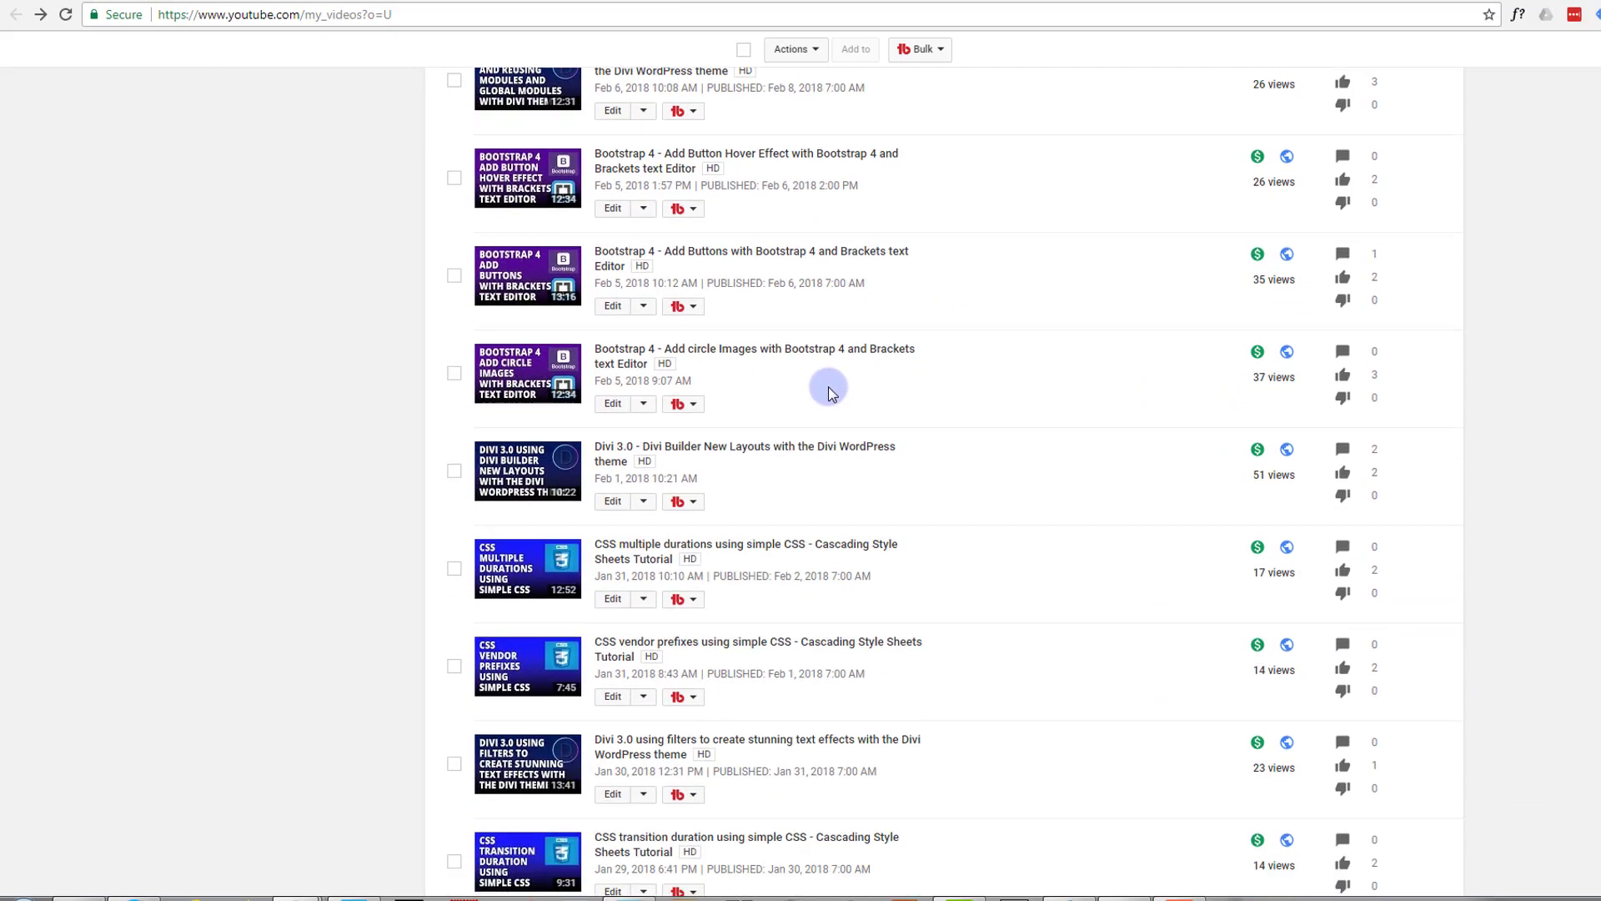
left_click(506, 374)
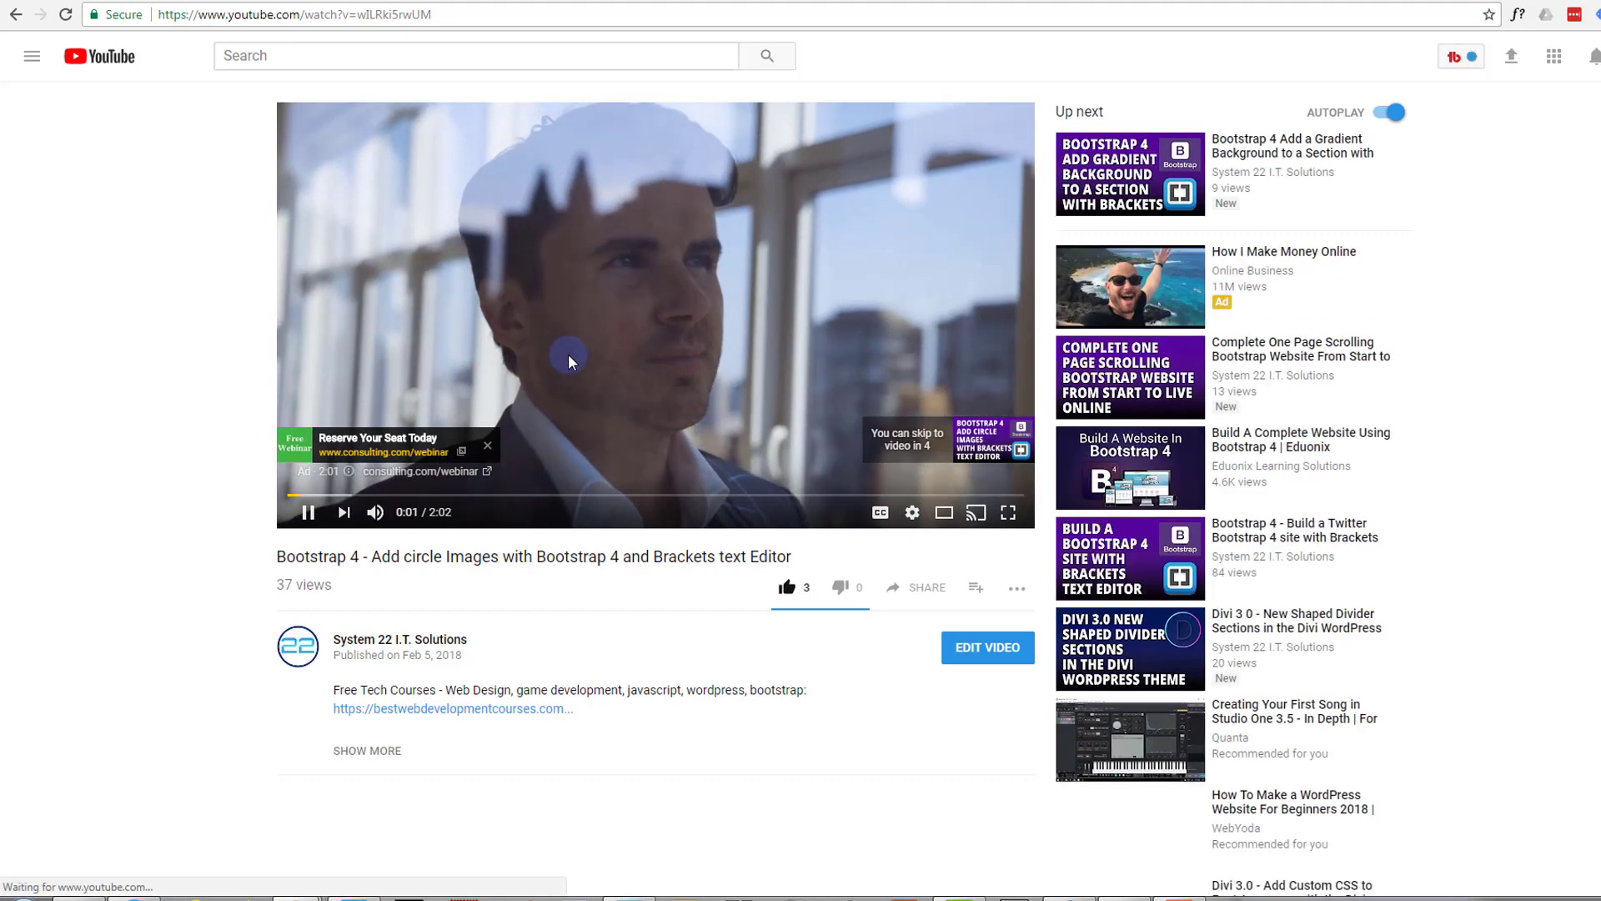
left_click(693, 391)
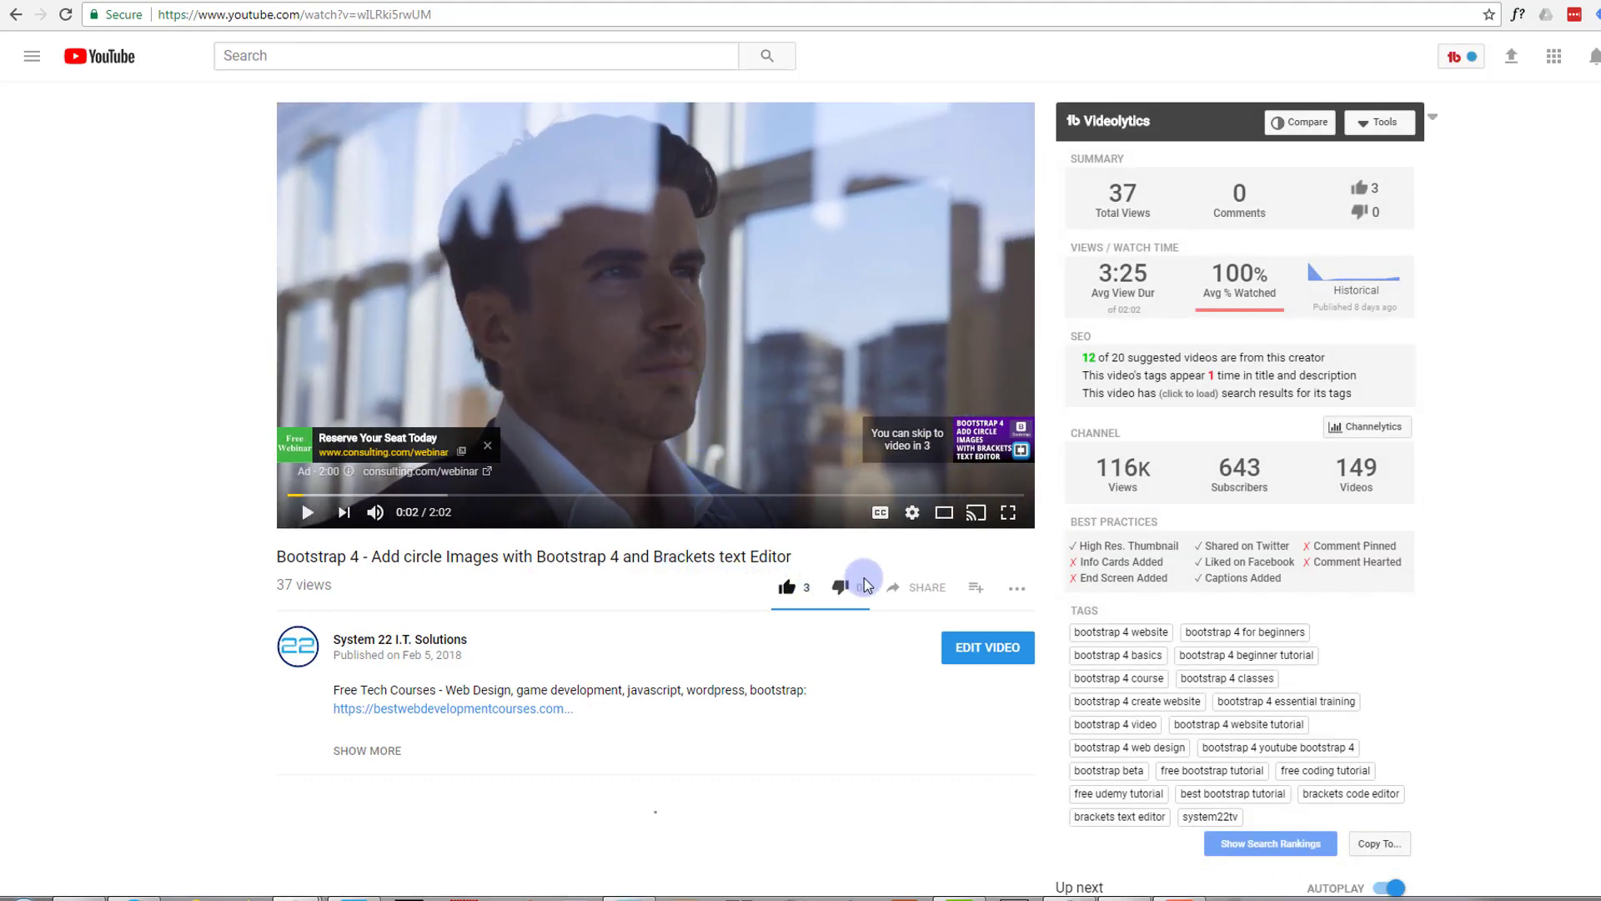
Open the embed options for the circle images video from its sharing options
left_click(927, 590)
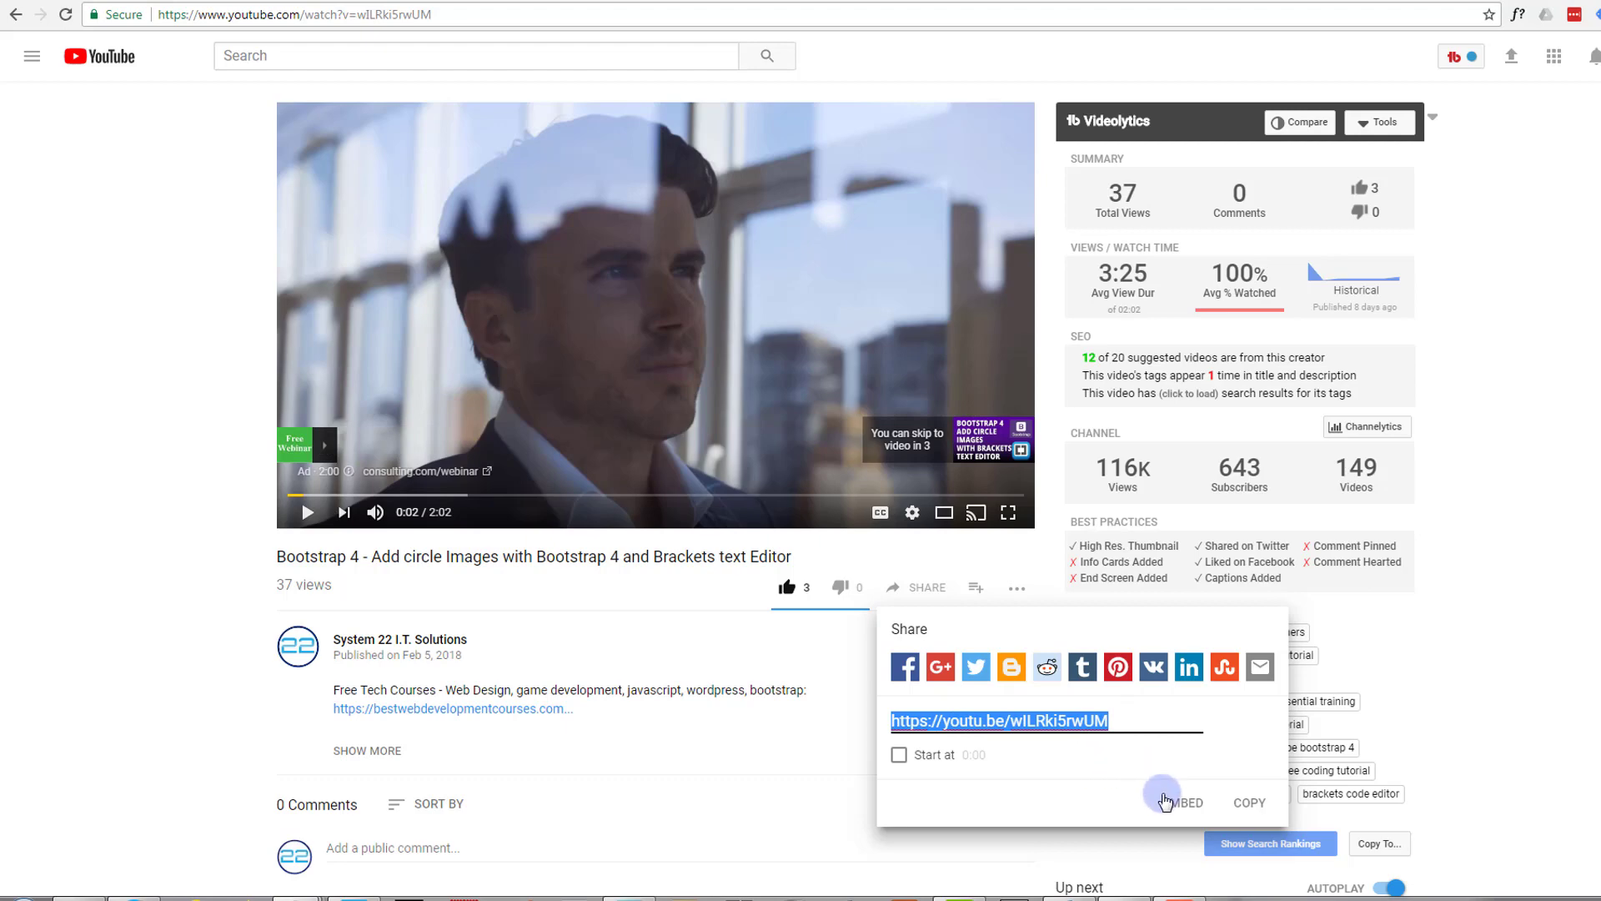
left_click(1184, 810)
left_click(1182, 806)
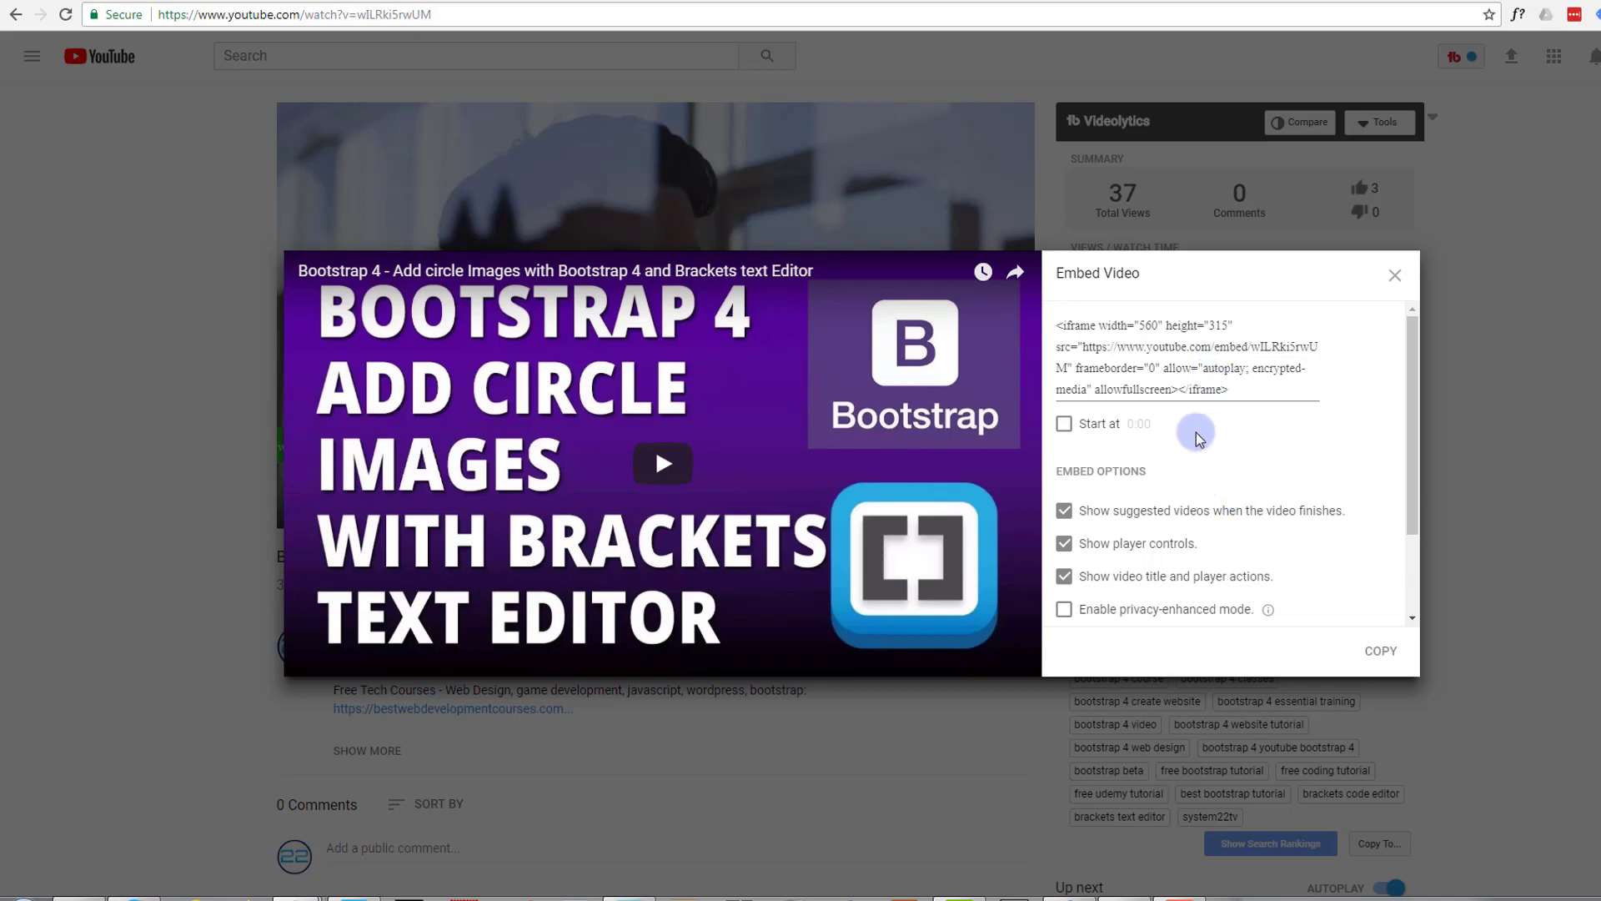
Turn off showing suggested videos when the embedded video finishes
left_click(1062, 512)
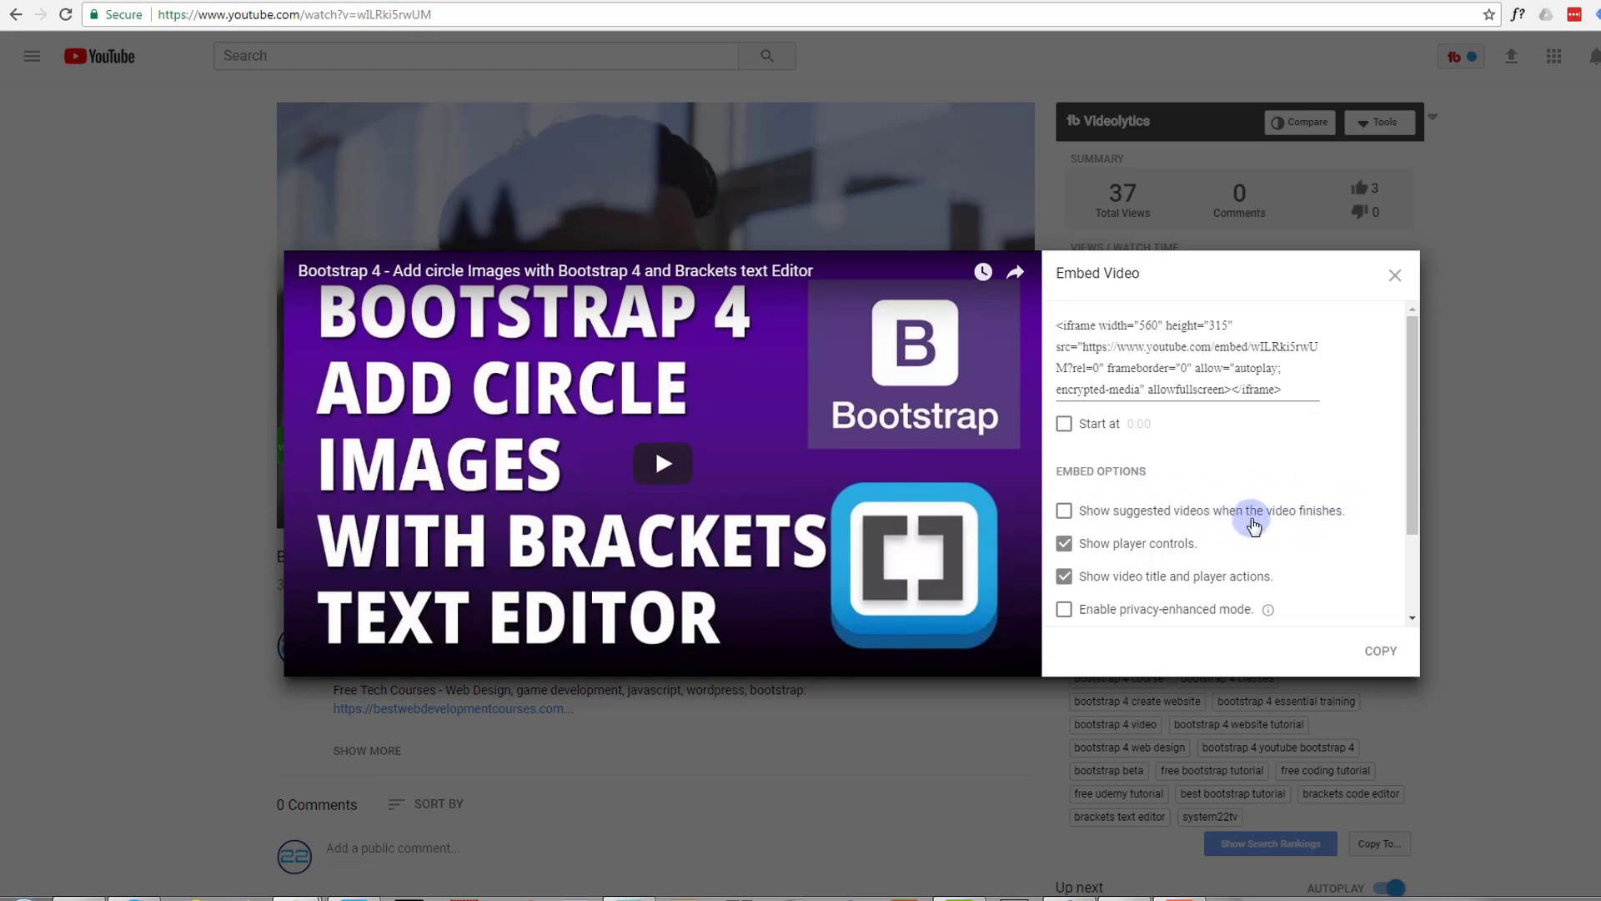
left_click(1084, 547)
left_click(1067, 547)
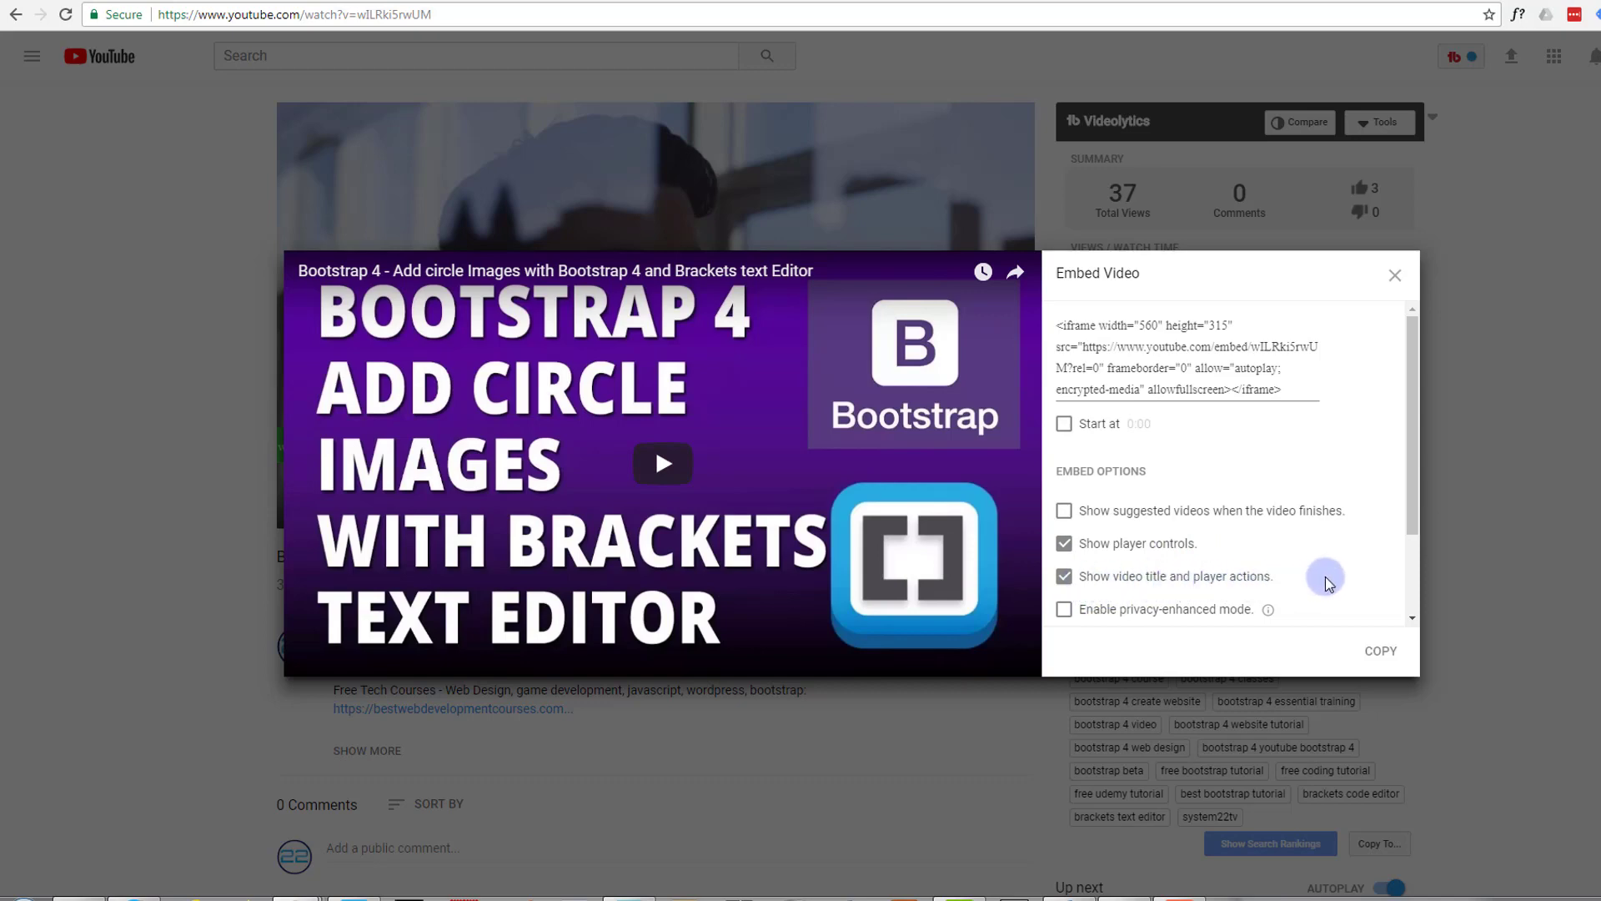
Enable a custom start time for the embed and set it to 3:38 using the paused preview video
mouse_move(1269, 615)
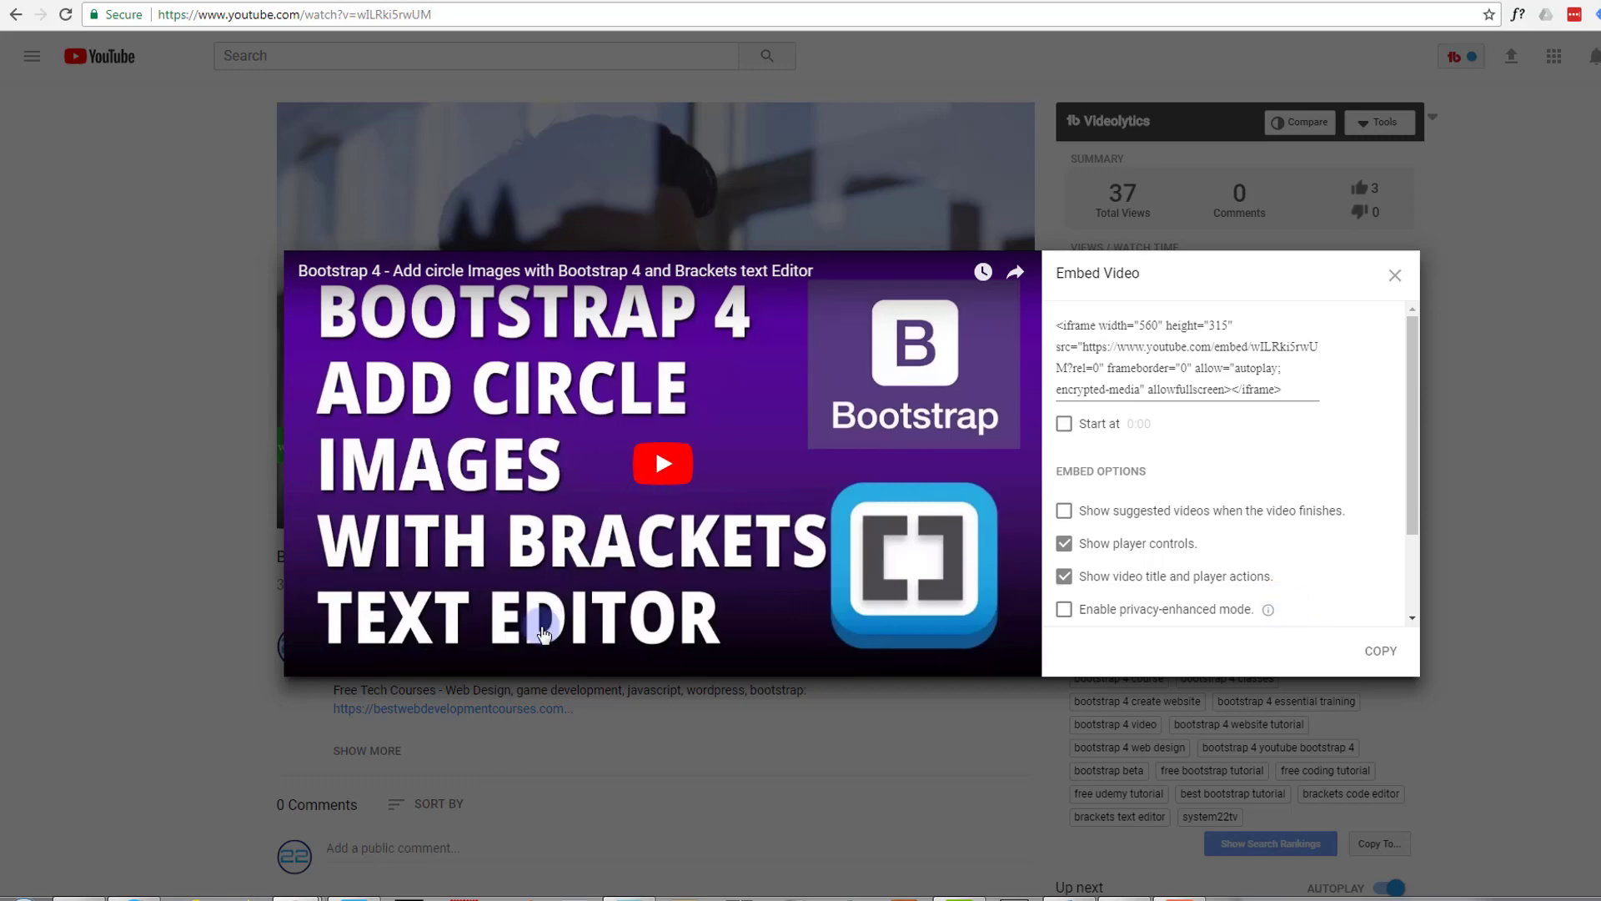
left_click(532, 626)
left_click(1102, 423)
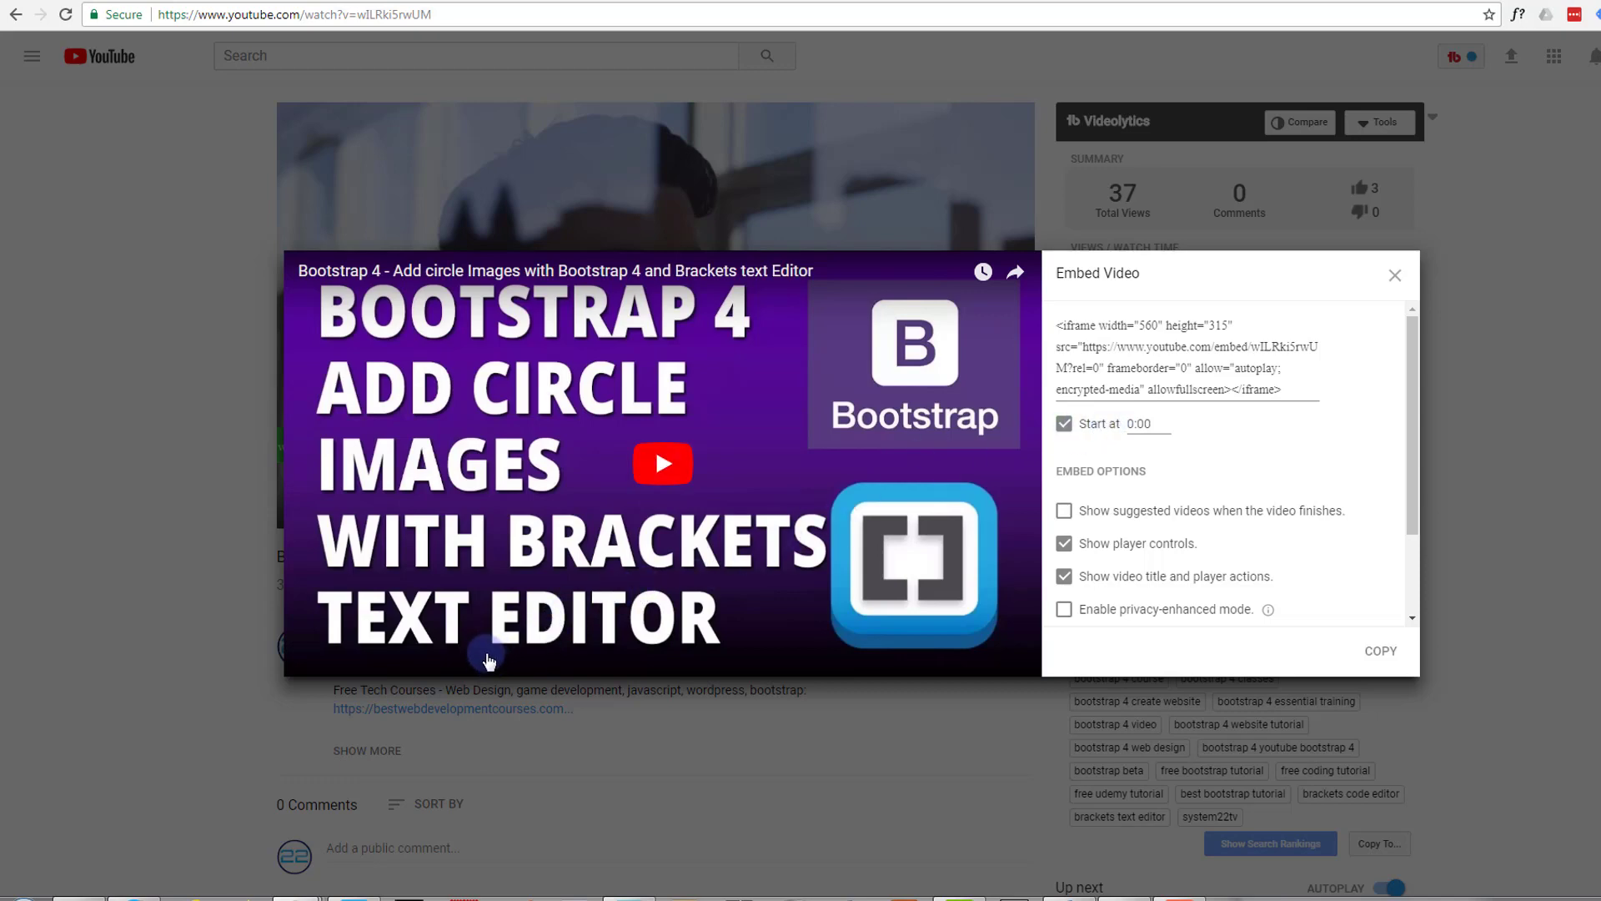
left_click(500, 649)
left_click(507, 644)
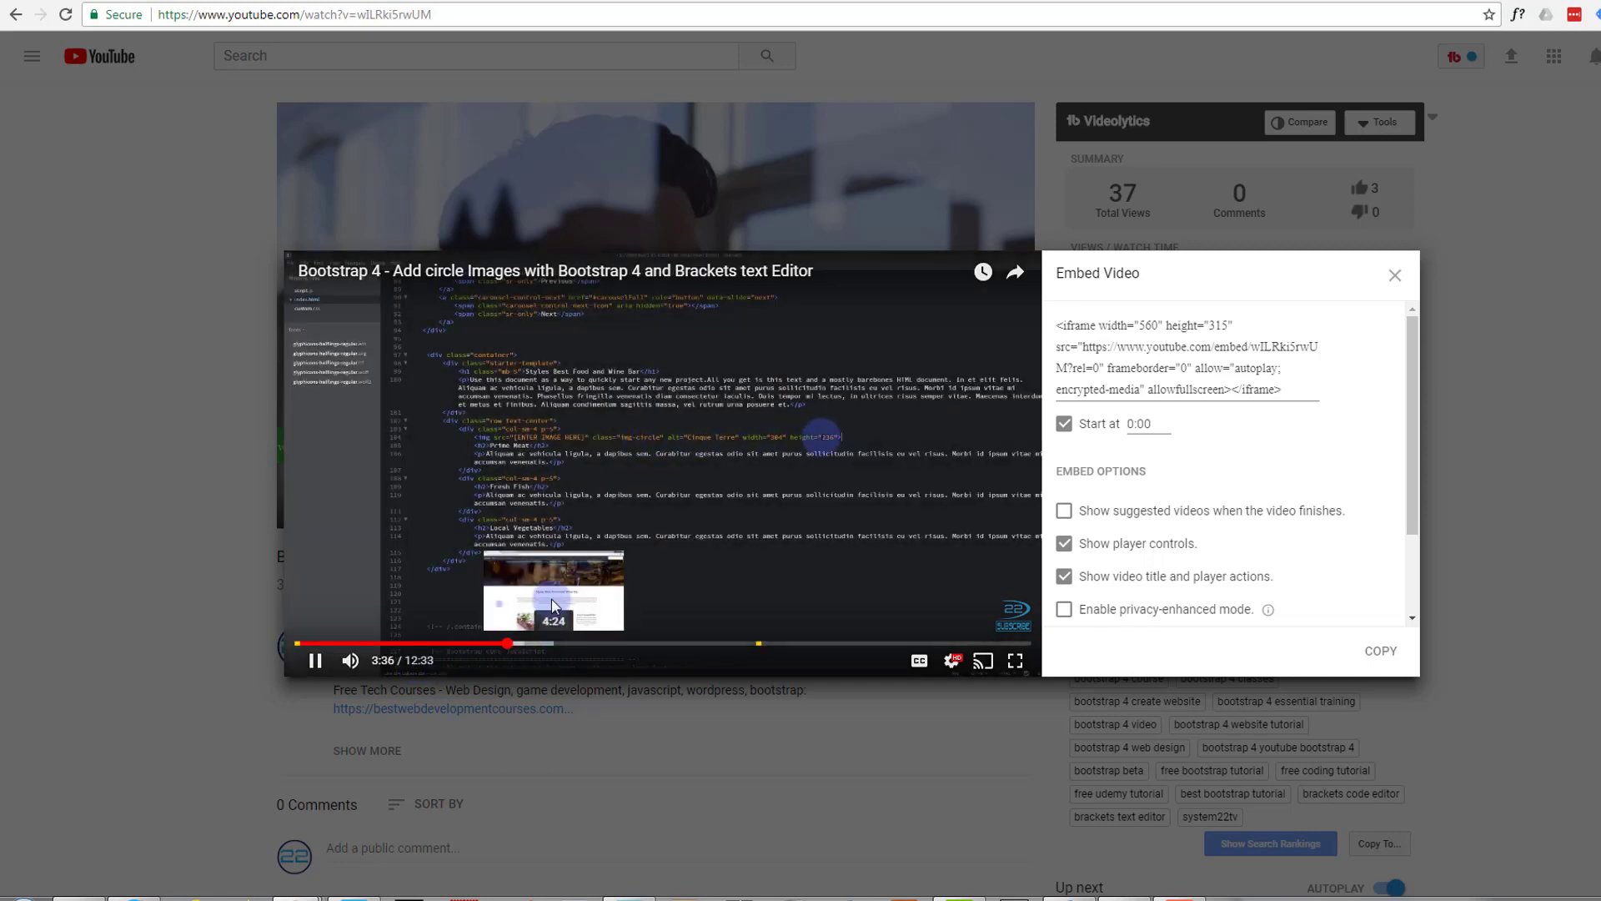
left_click(656, 522)
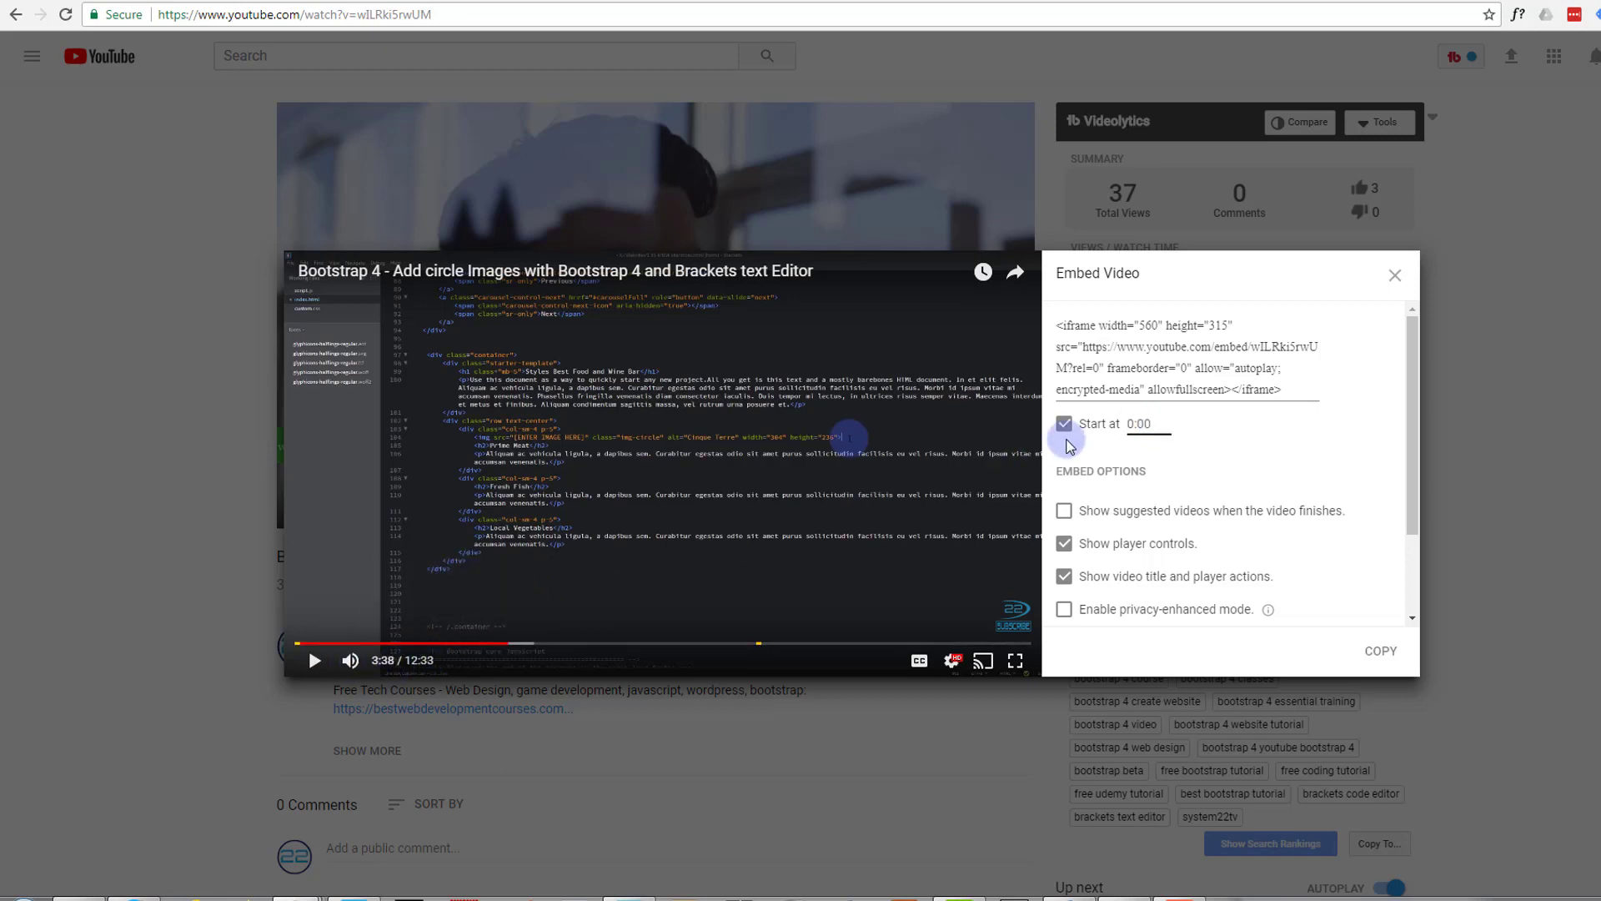
left_click(1152, 413)
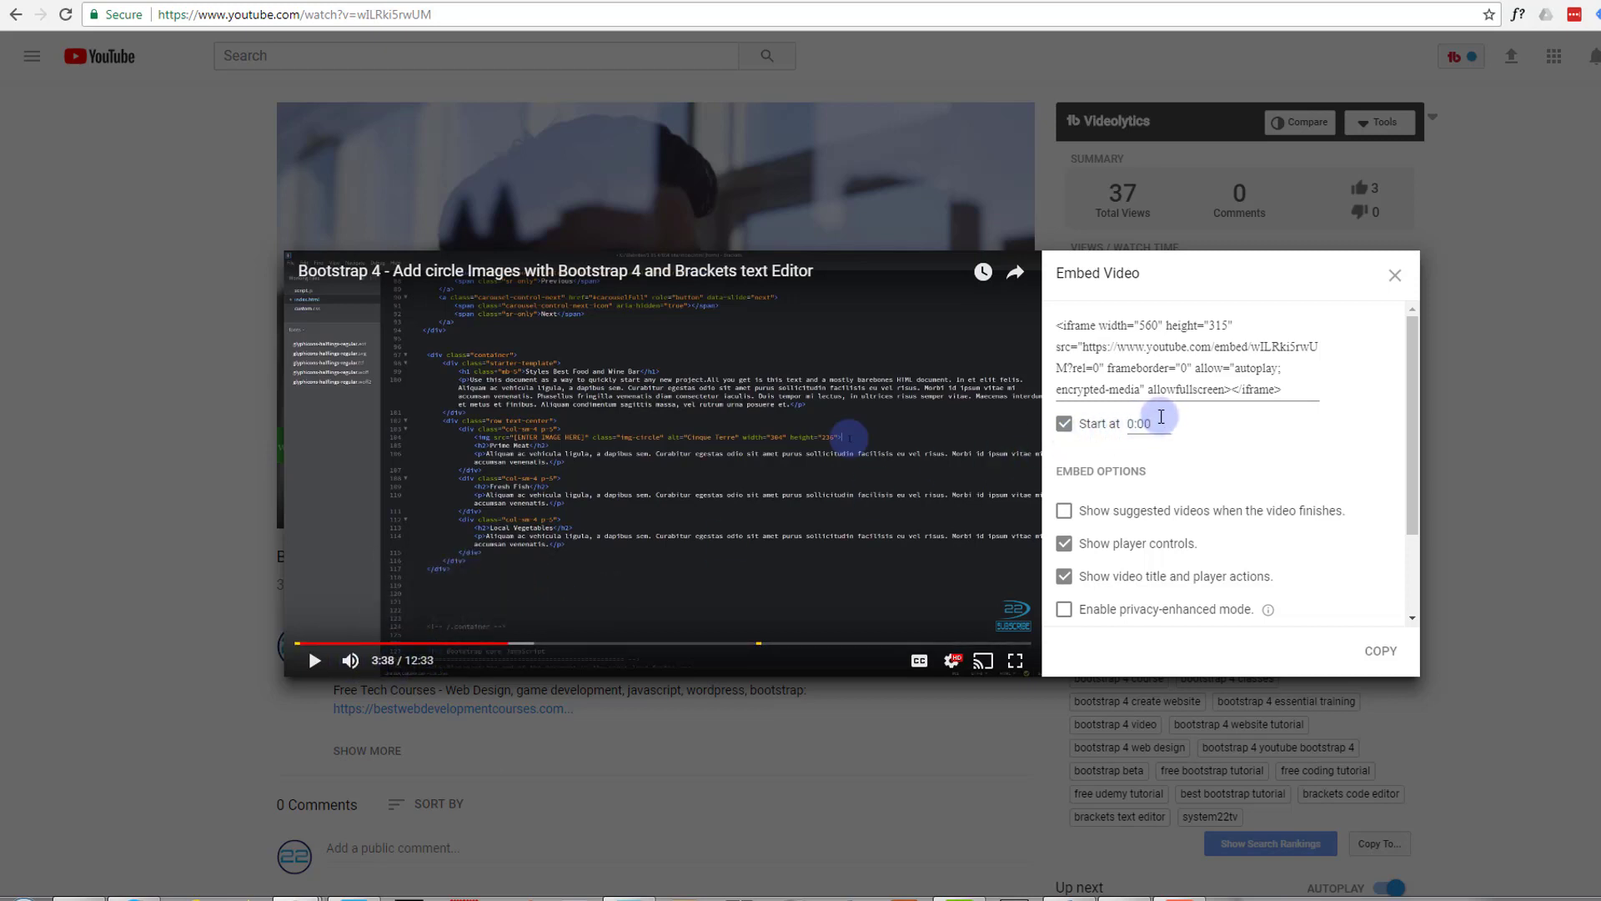
left_click(1153, 420)
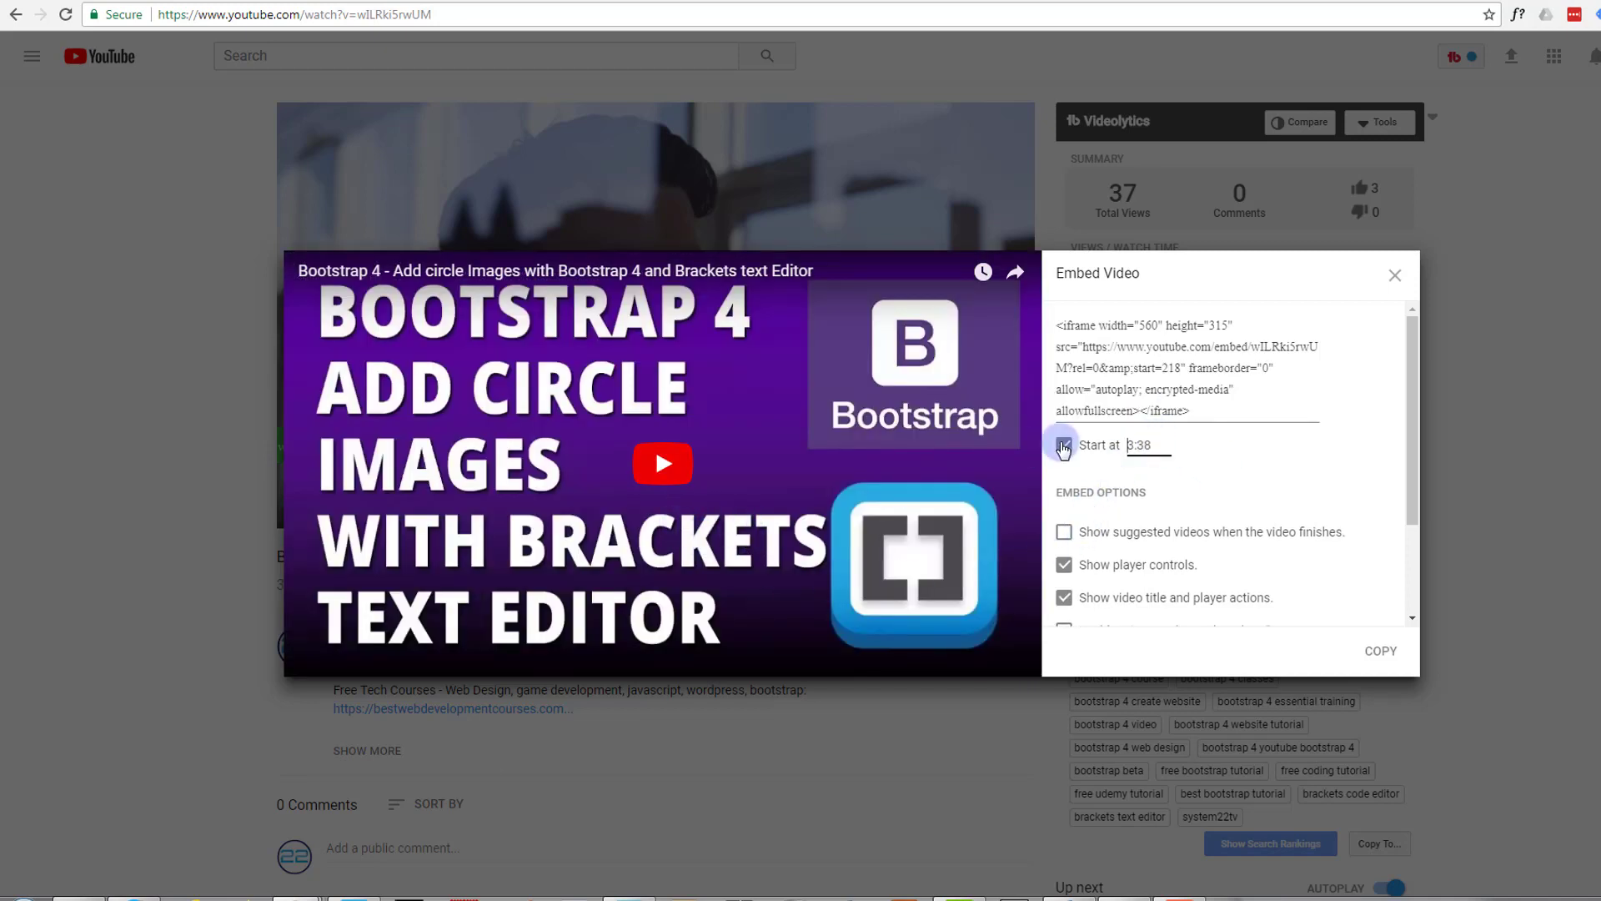
Turn off the custom start time and enable privacy-enhanced mode for the embed
left_click(1065, 445)
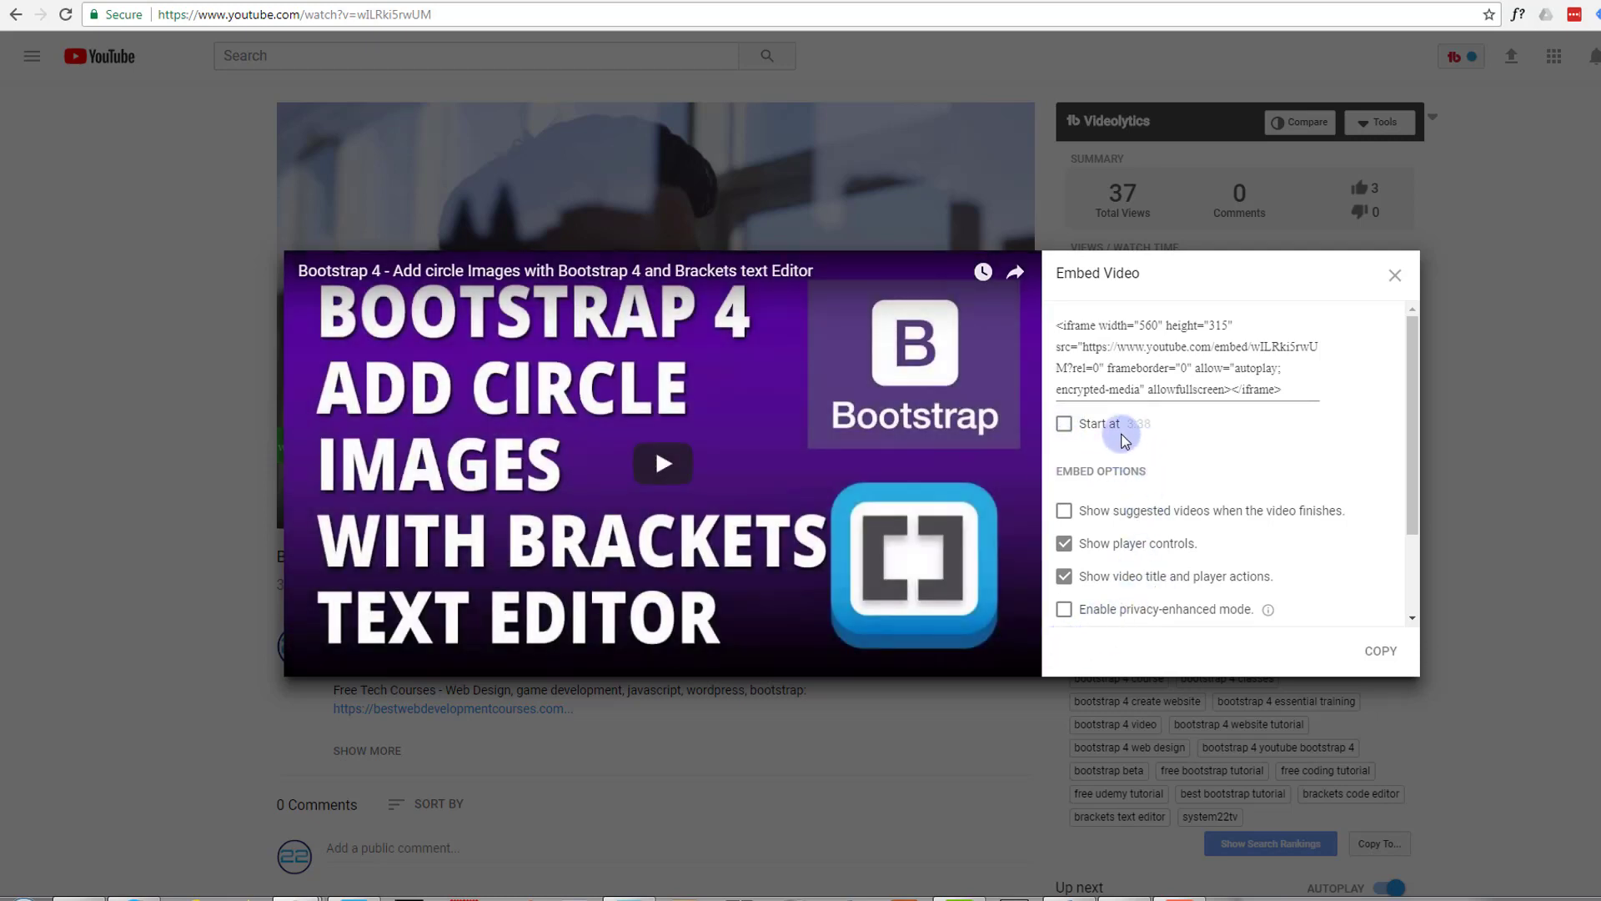
left_click(1065, 610)
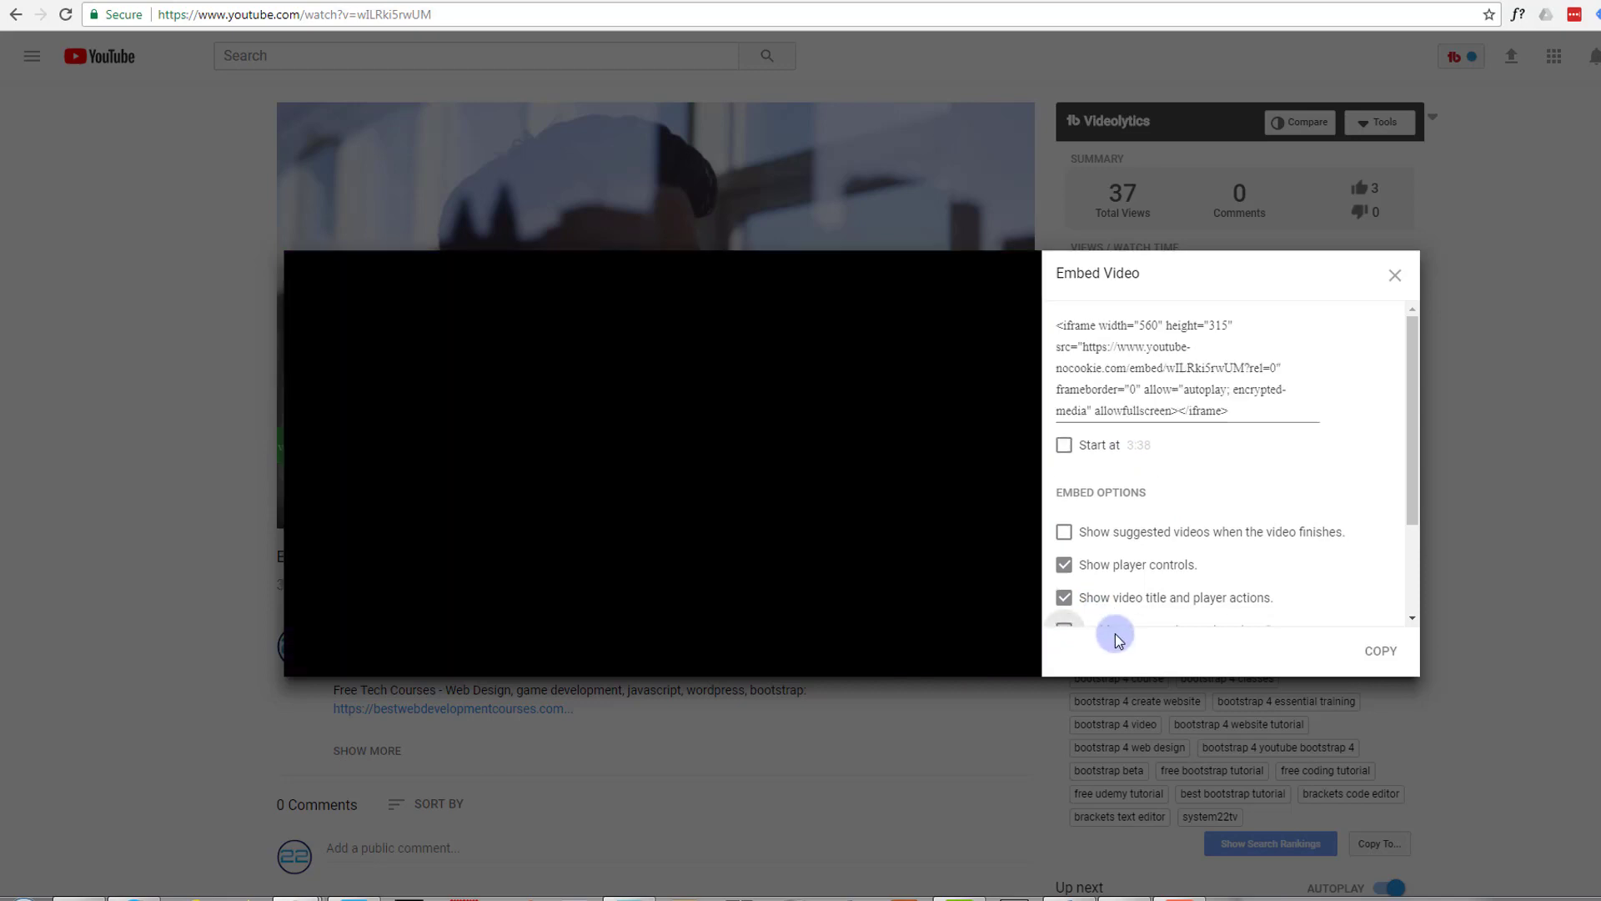
scroll(1113, 629, "down", 2)
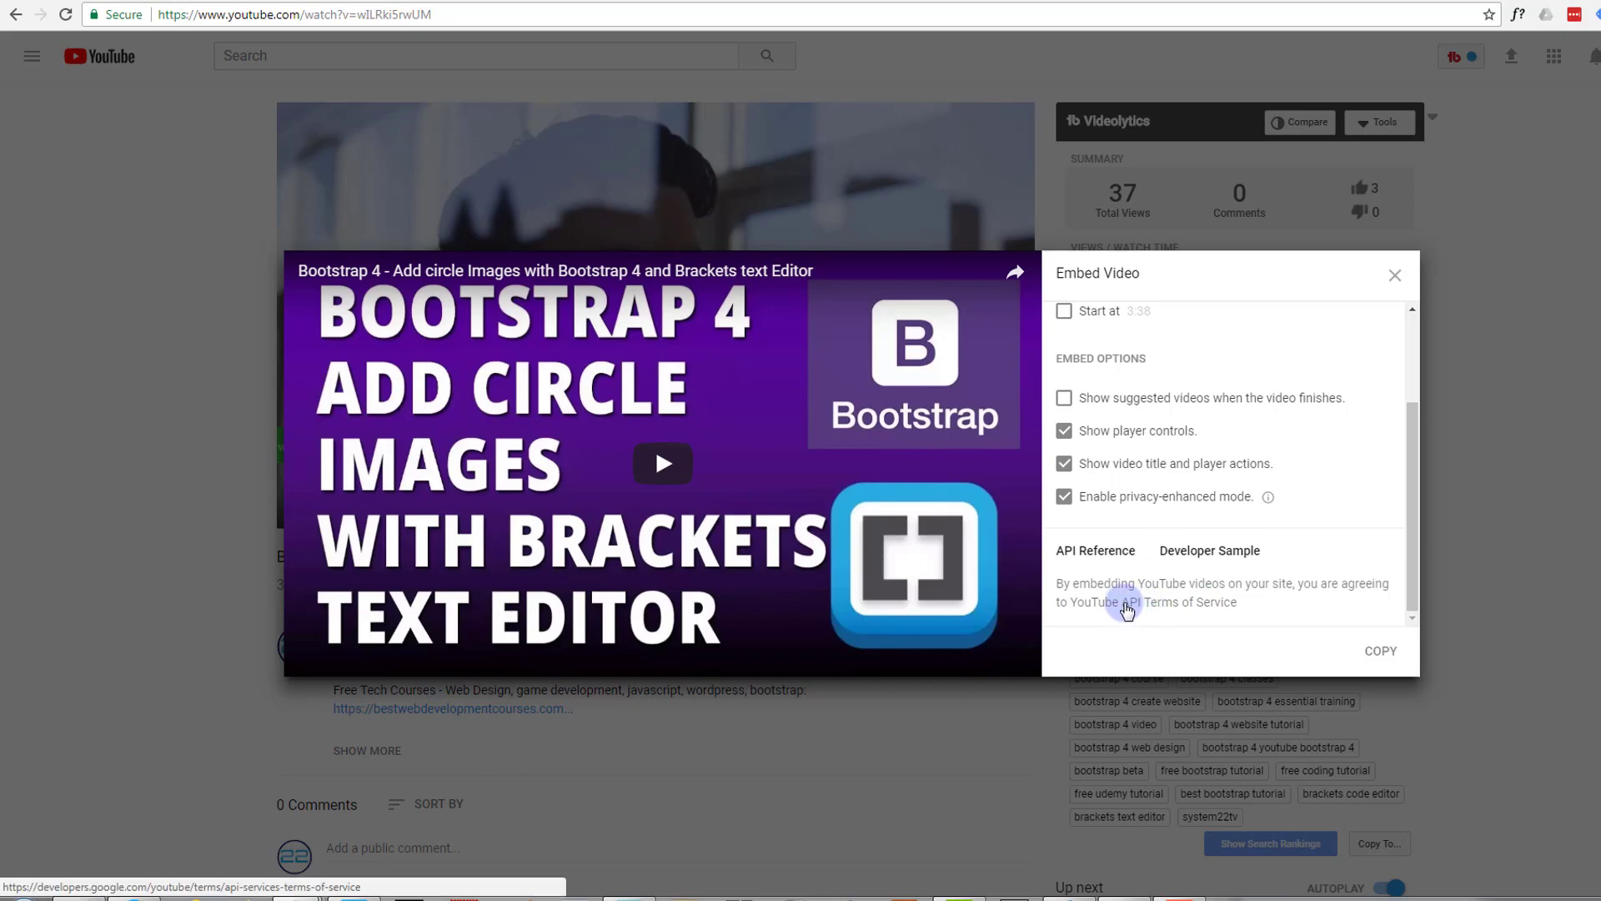
Open the YouTube API Terms of Service from the embed dialog and skim through the definitions and agreement sections
left_click(1127, 610)
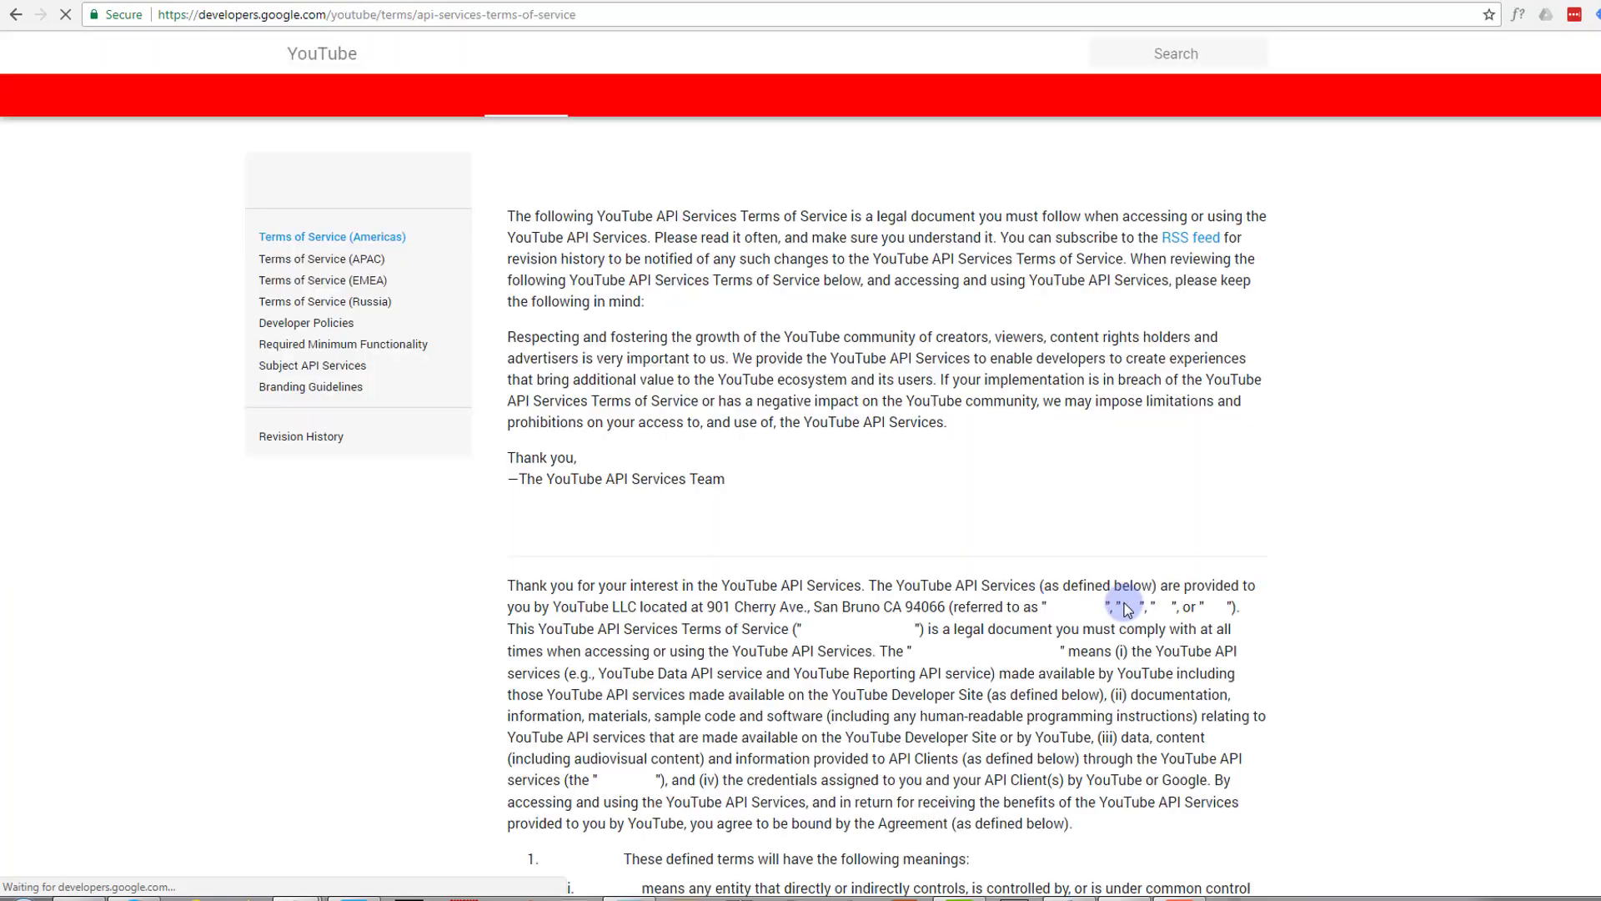
scroll(805, 337, "down", 6)
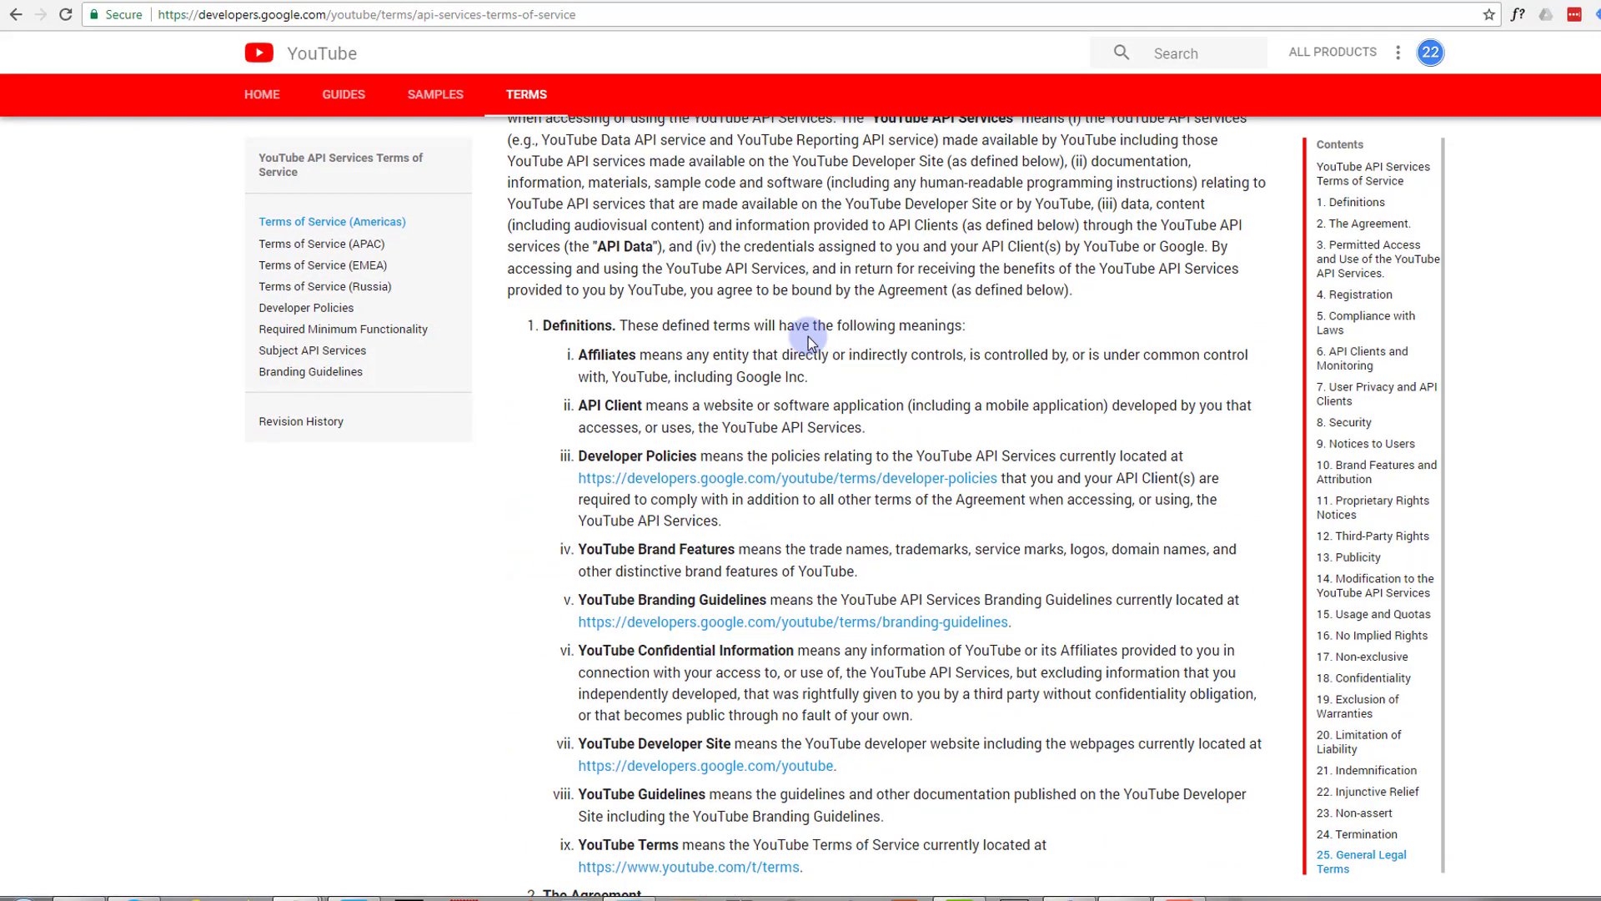
scroll(814, 340, "down", 7)
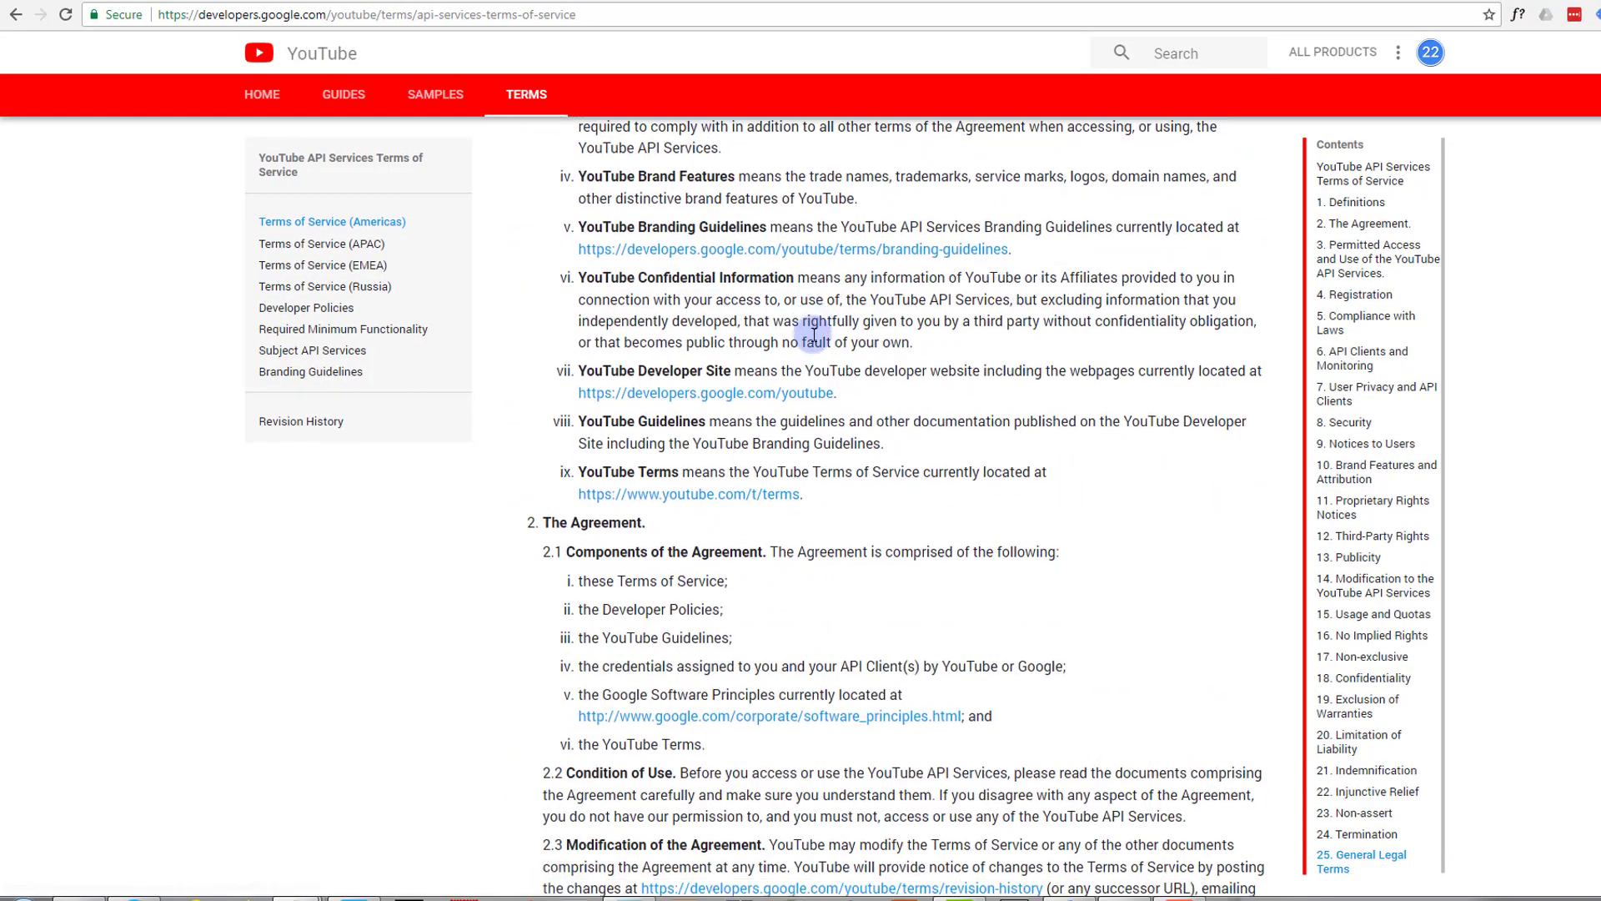
scroll(814, 340, "up", 14)
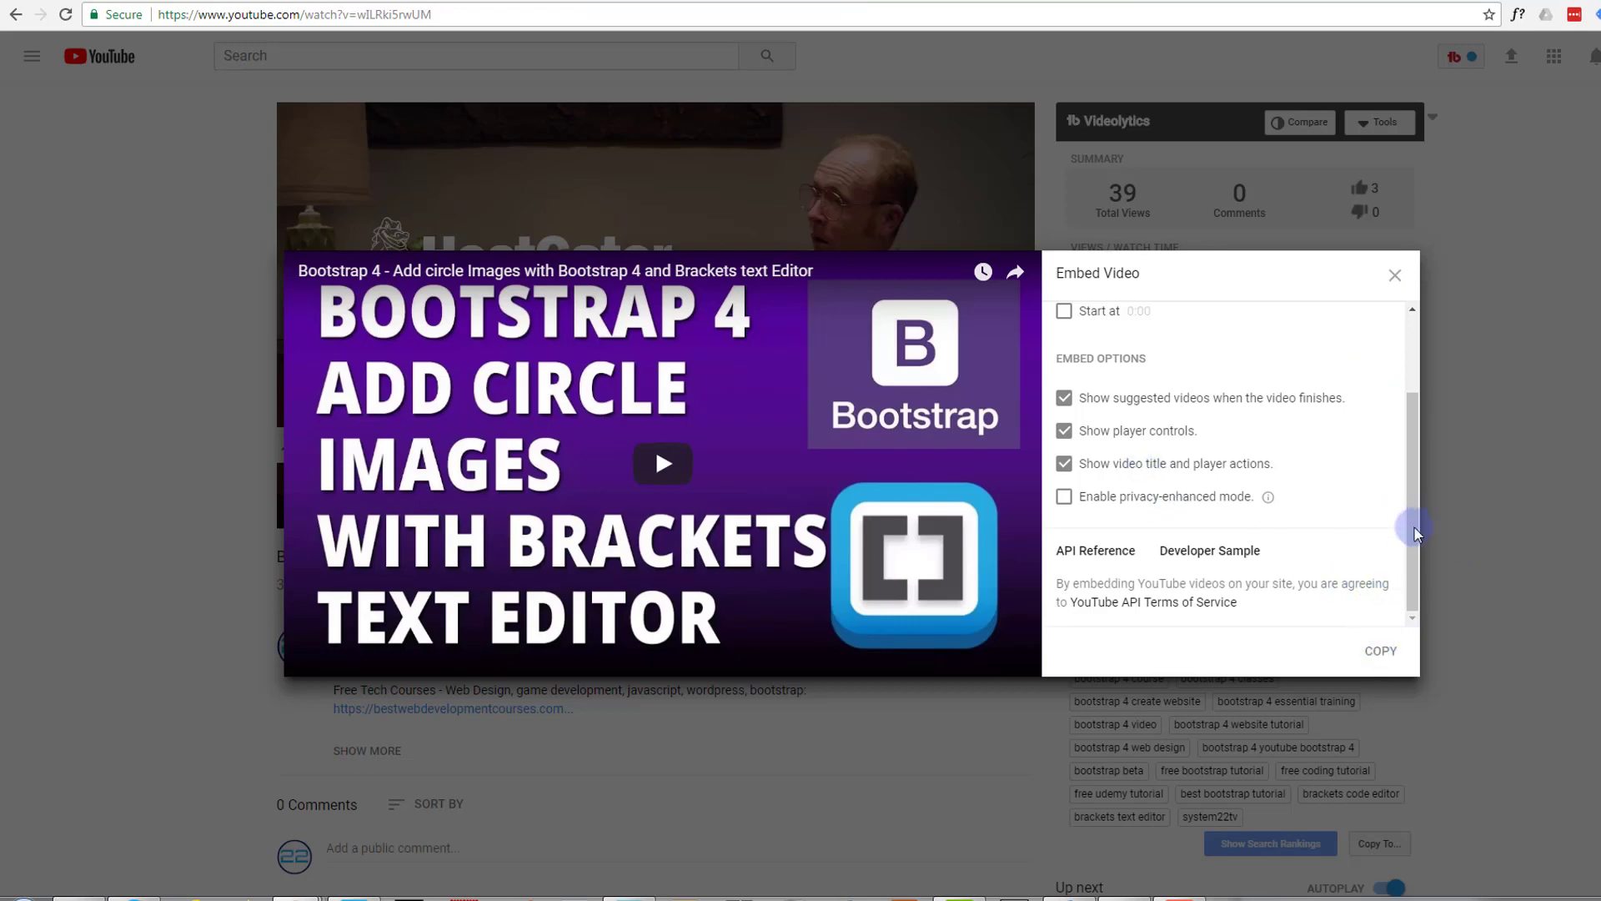
Copy the video's complete iframe embed code with the default embed options
left_click_drag(1410, 524, 1410, 321)
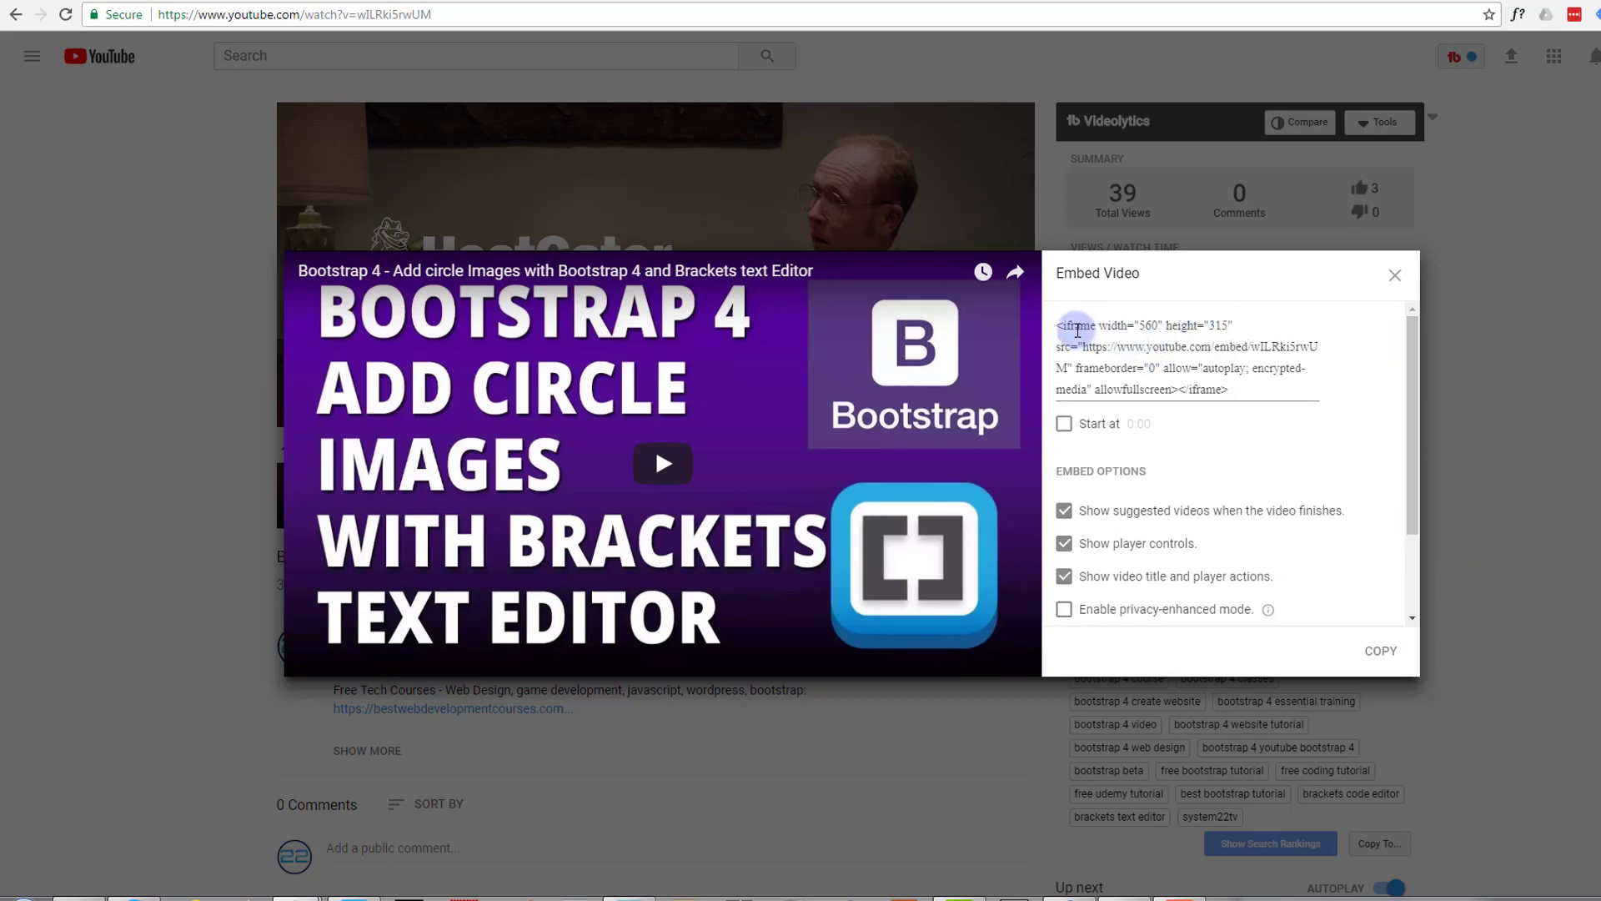
left_click_drag(1056, 324, 1276, 388)
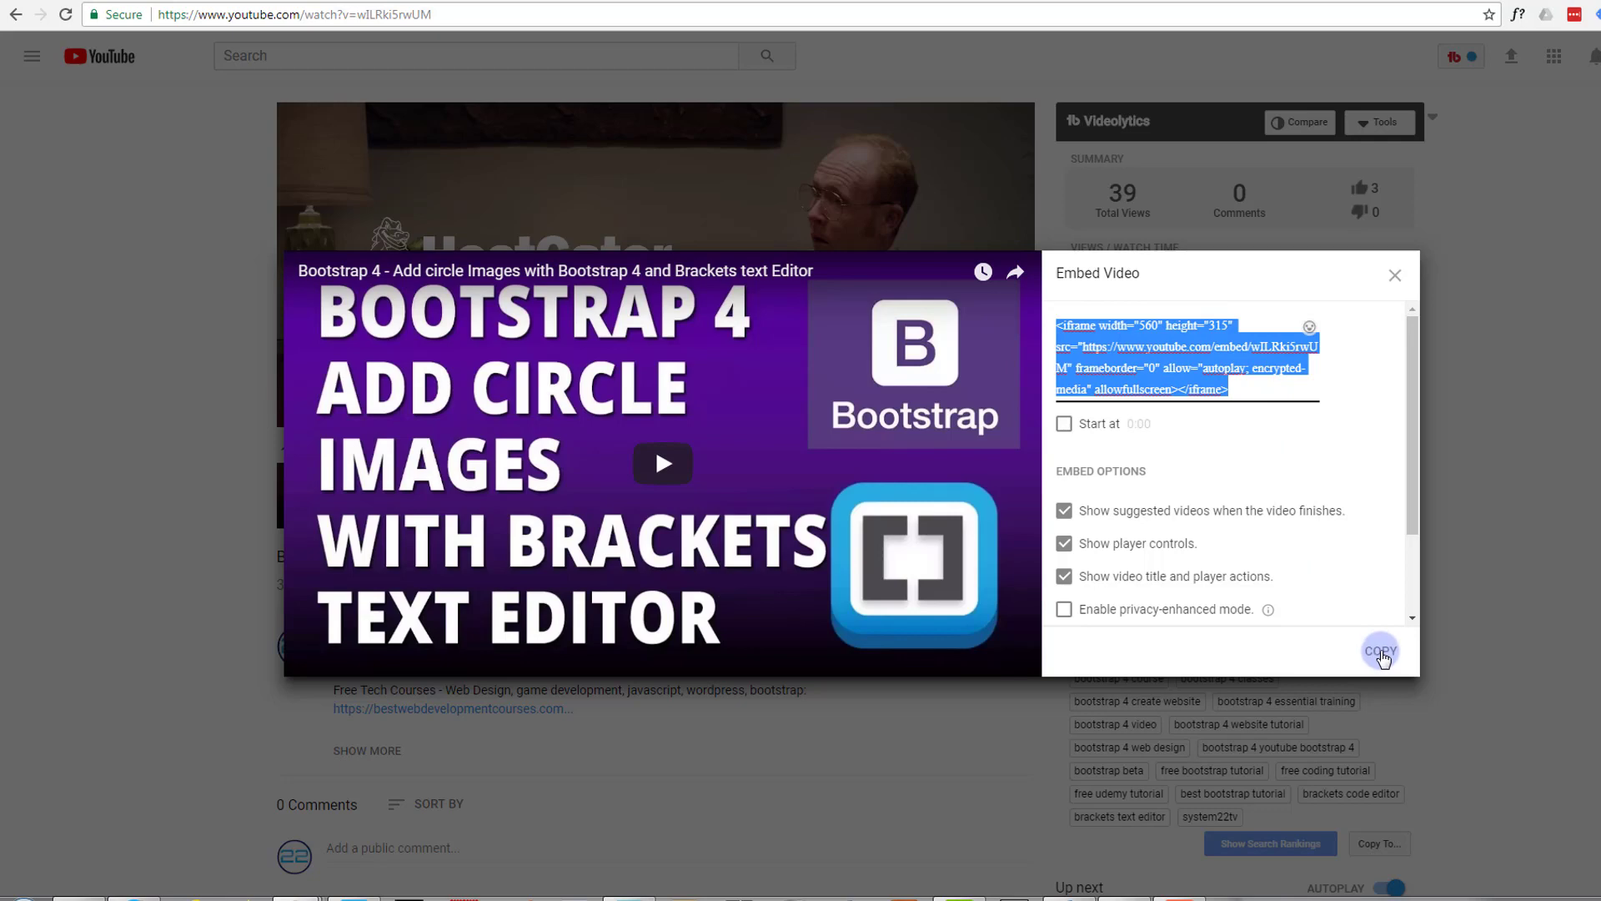
left_click(1382, 658)
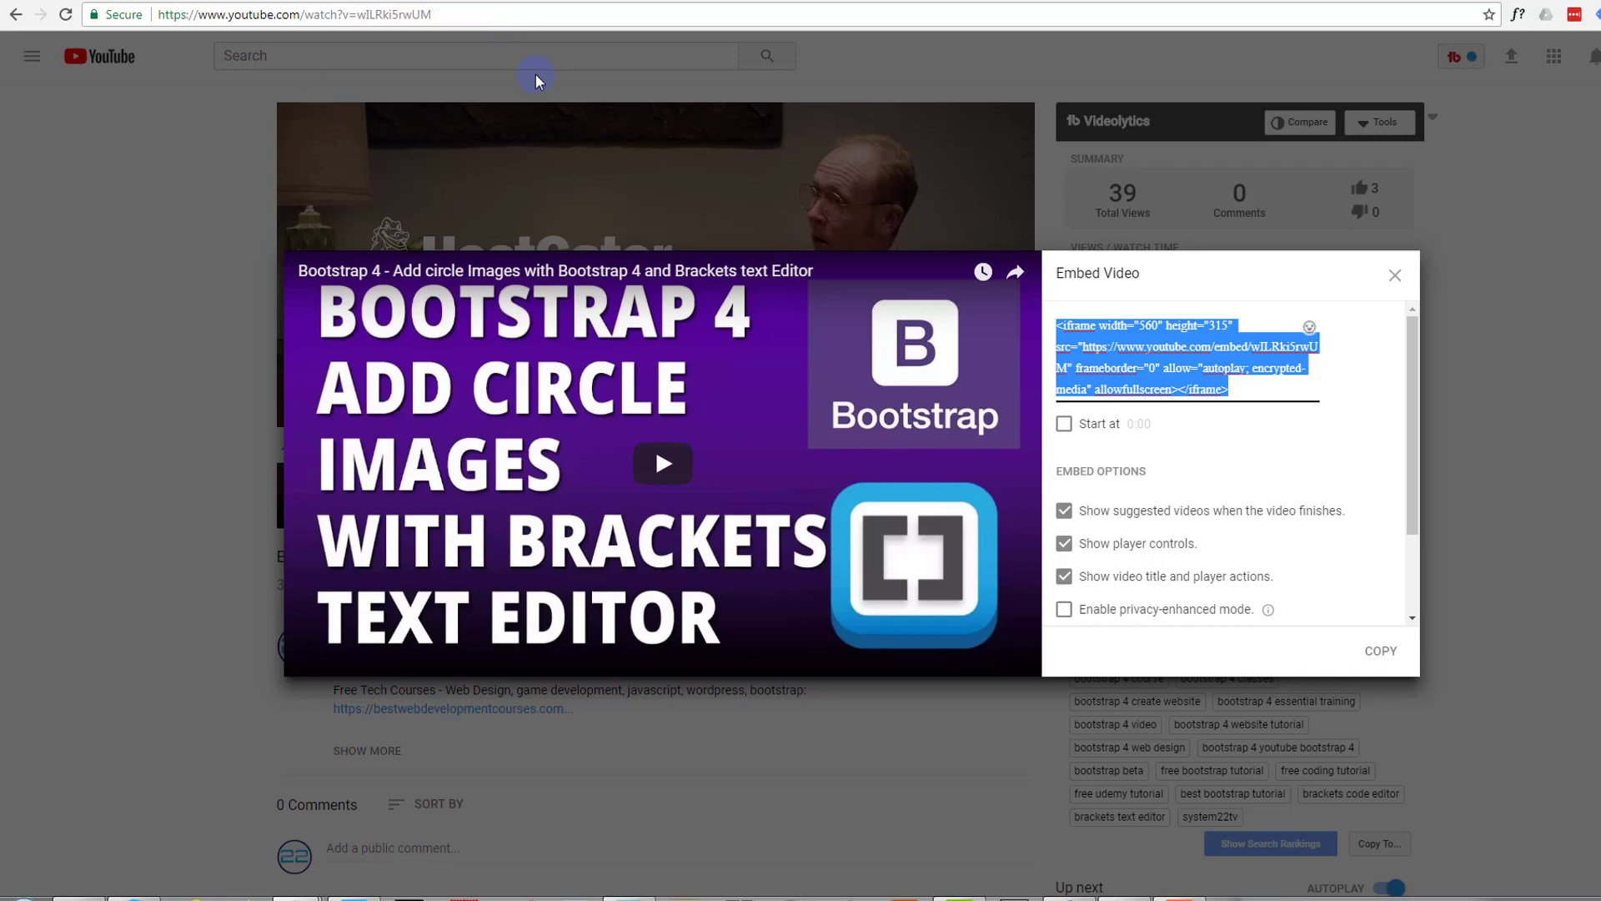
Switch to the WordPress draft "Creating Circle images with bootstrap 4" and paste the iframe code into its HTML text between the first two &nbsp; lines
left_click(598, 2)
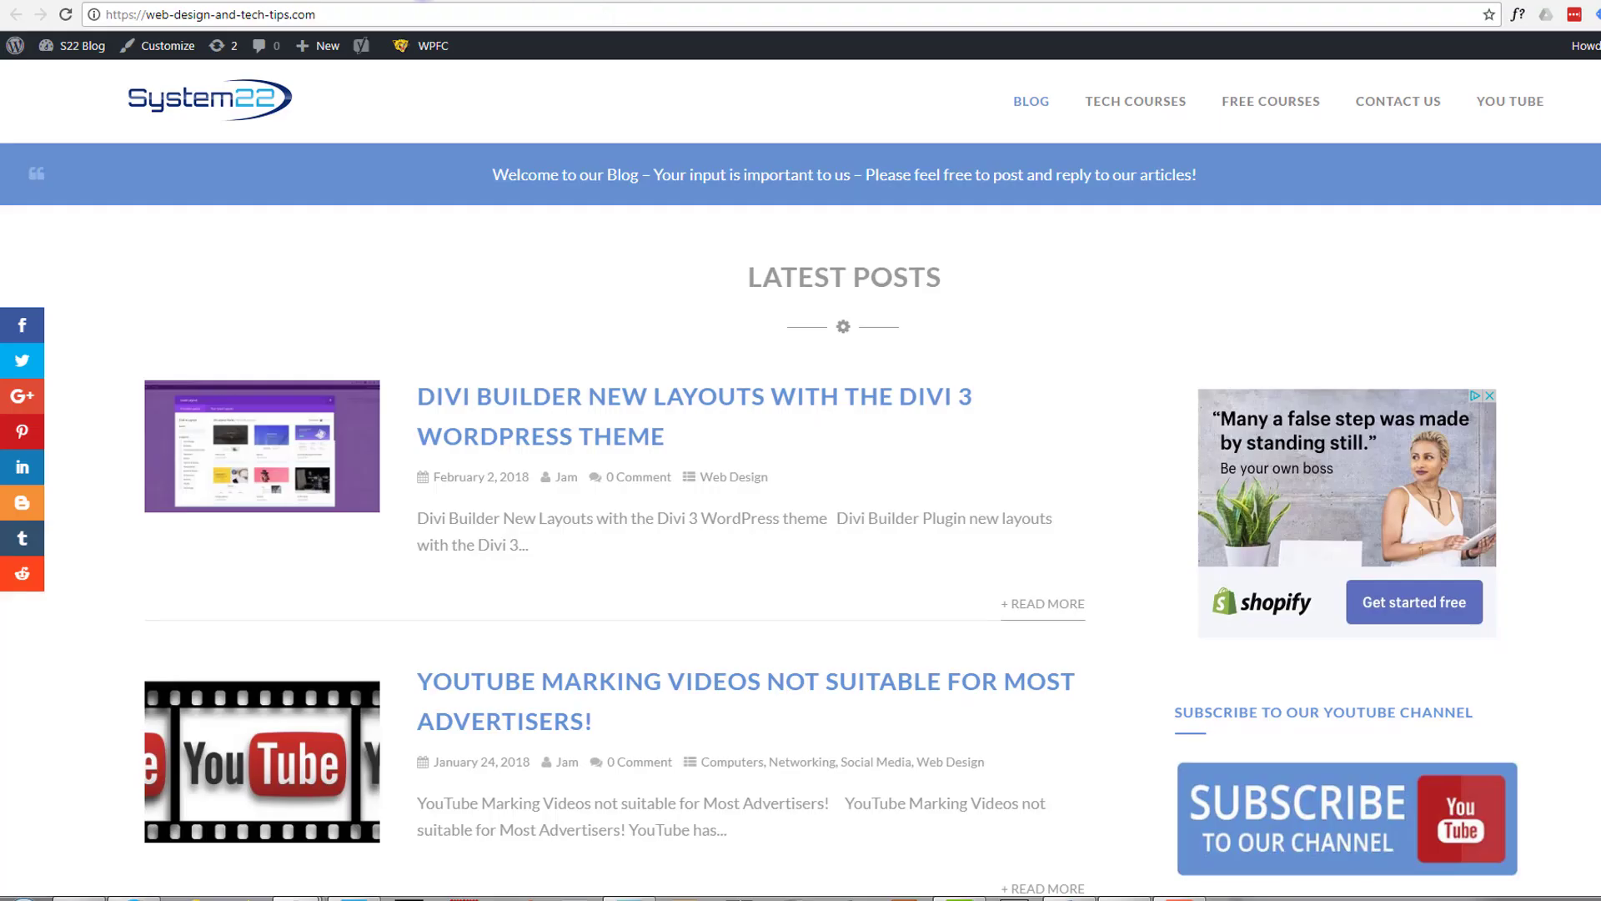
left_click(423, 0)
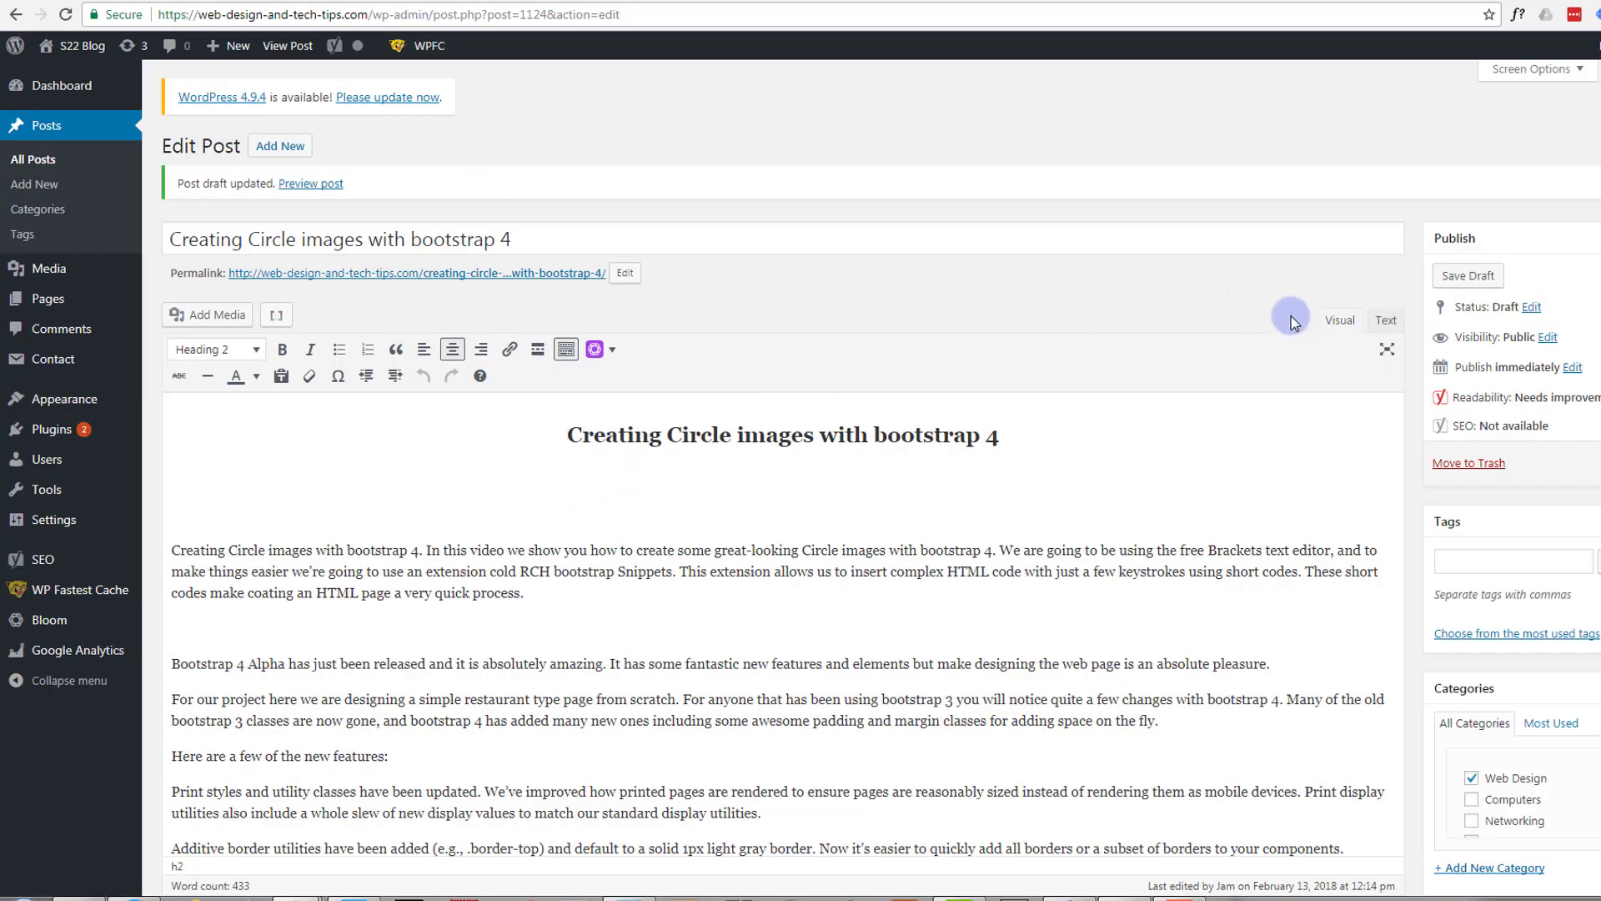
left_click(1386, 324)
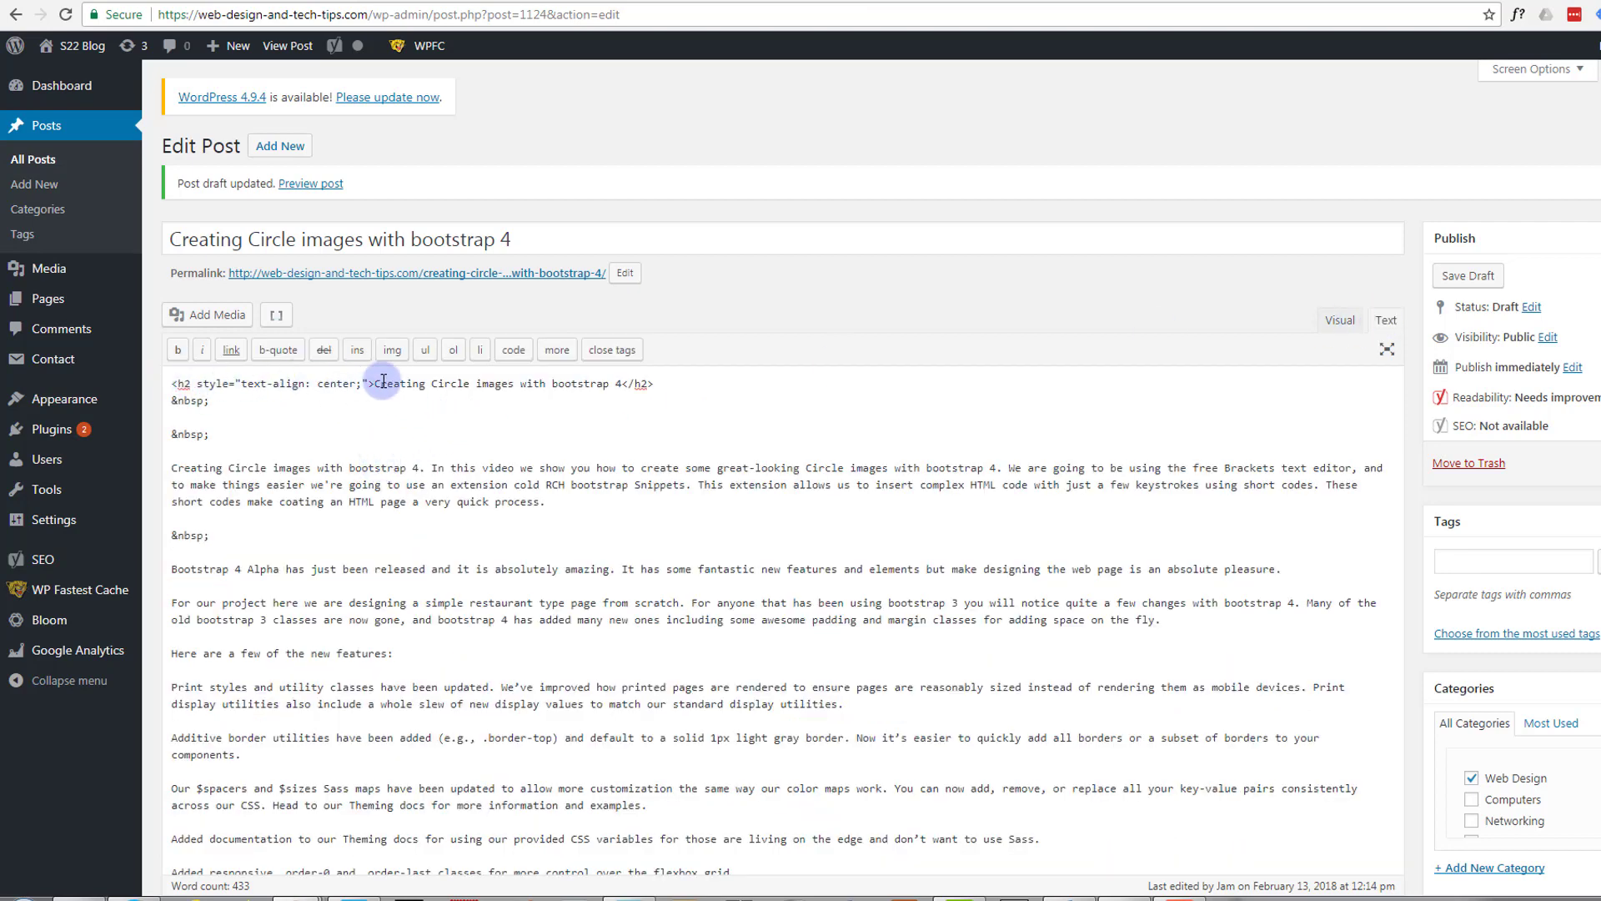
left_click(202, 401)
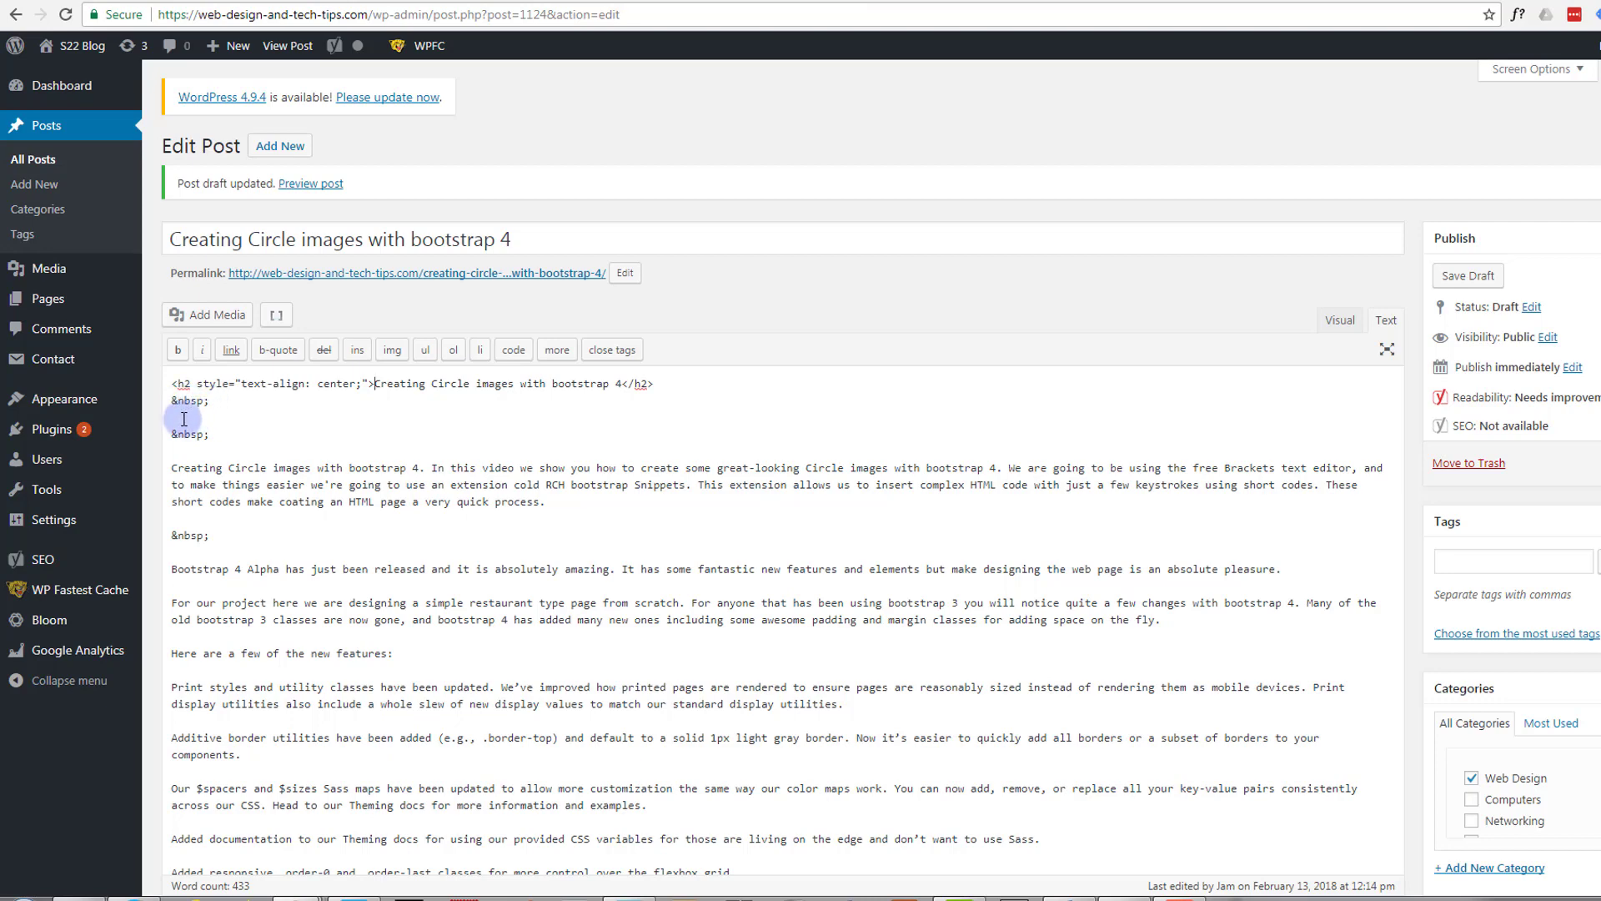
left_click(179, 418)
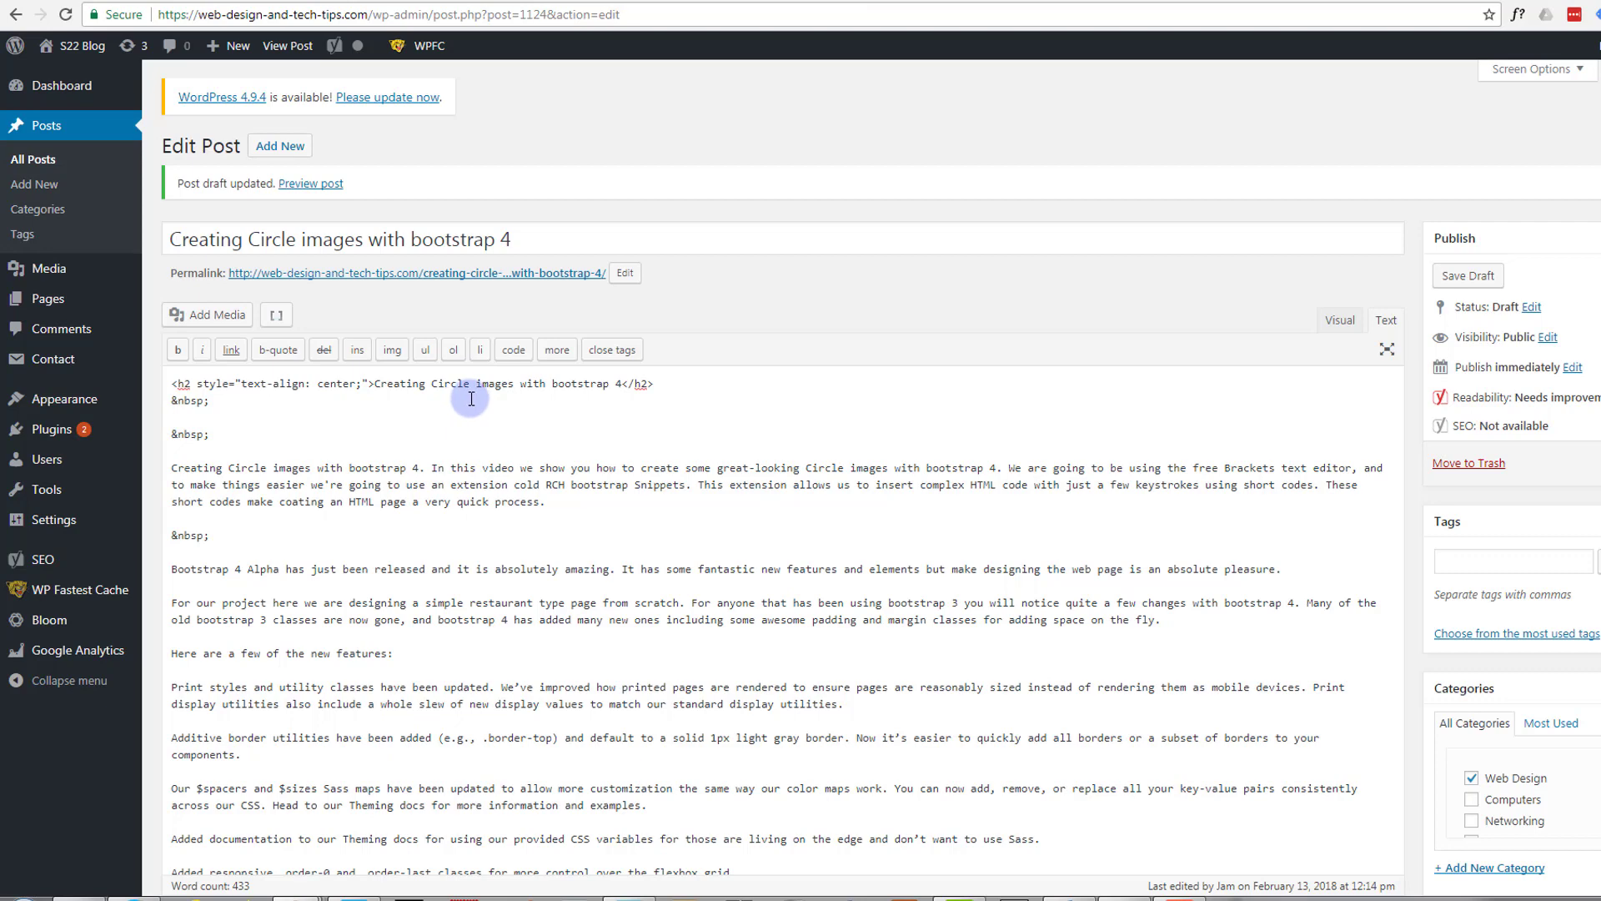
key("ctrl+v")
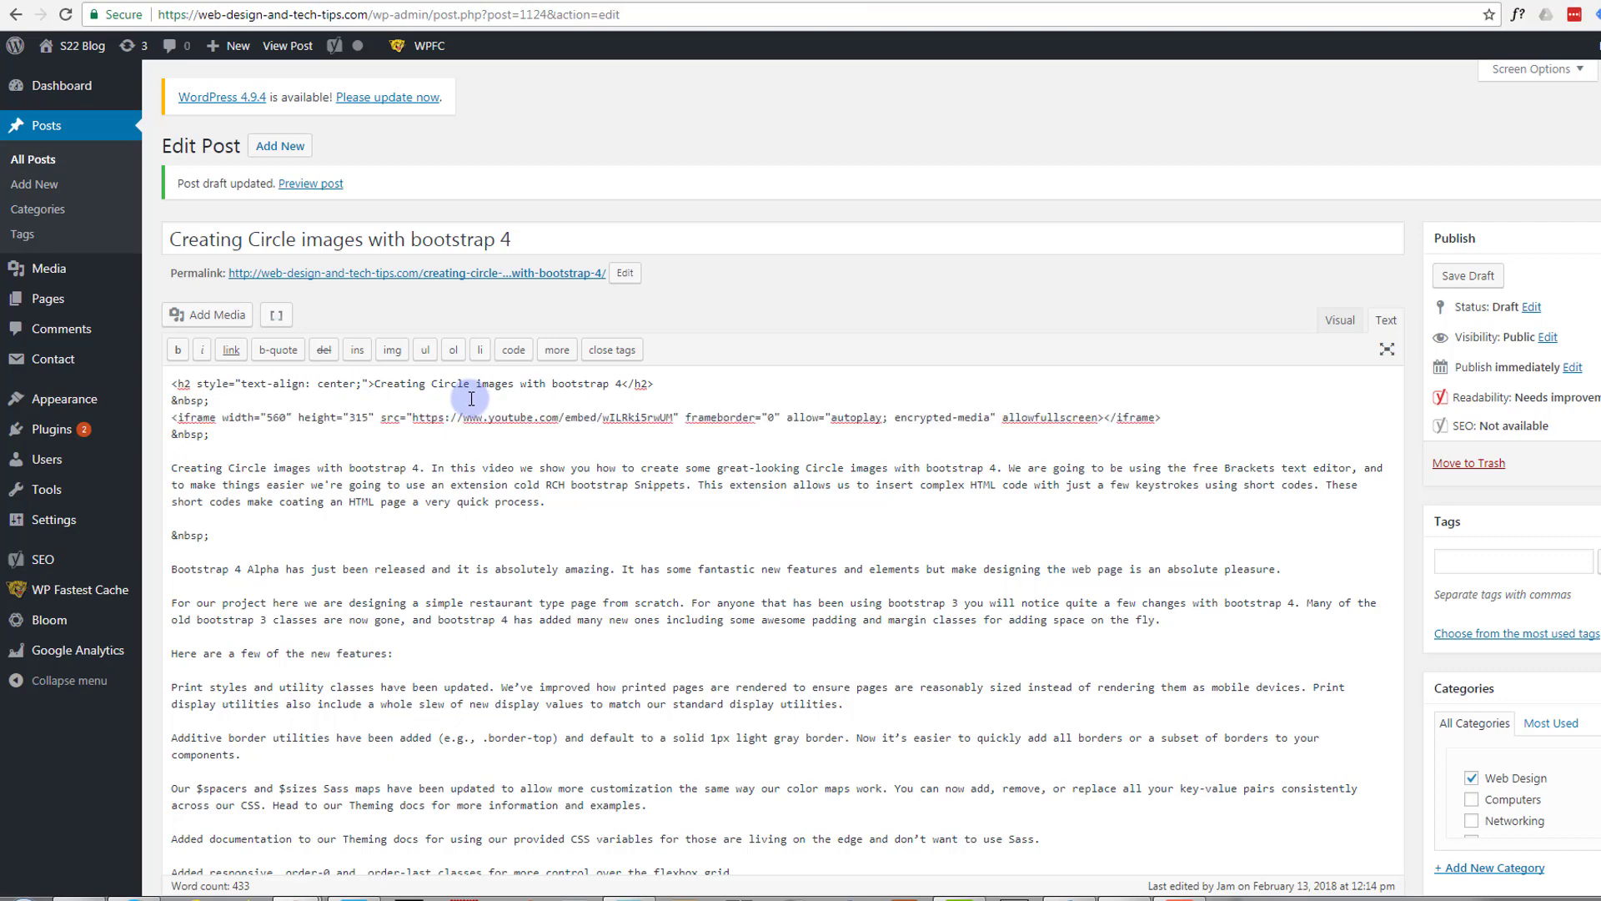
Switch the draft to the visual editor and examine the embedded video's placement below the heading
right_click(471, 399)
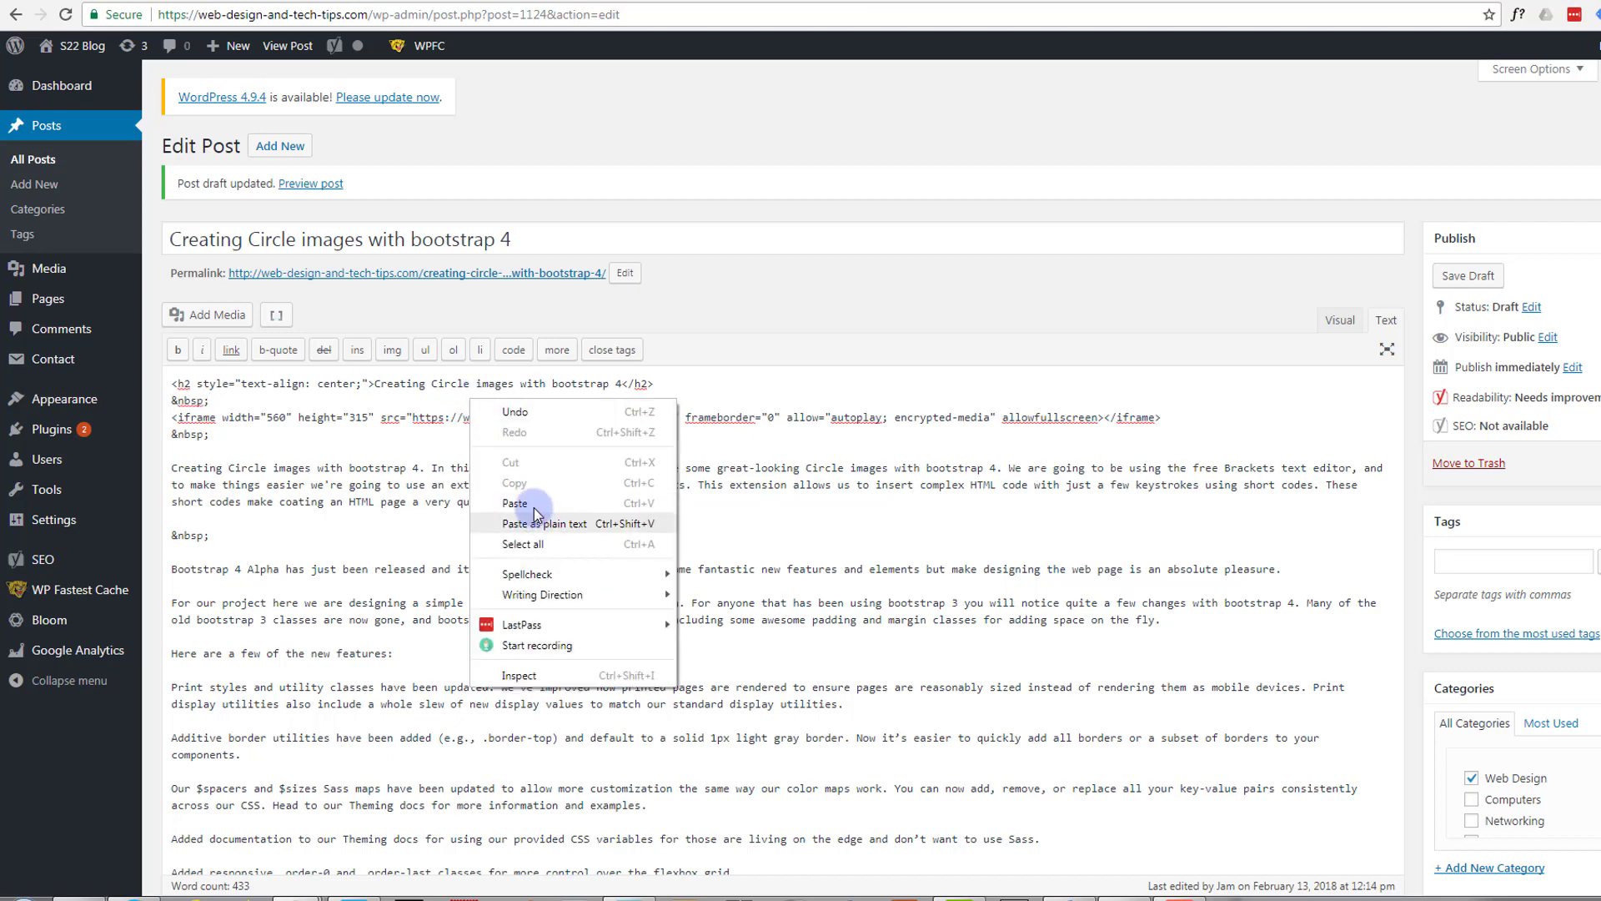
left_click(767, 399)
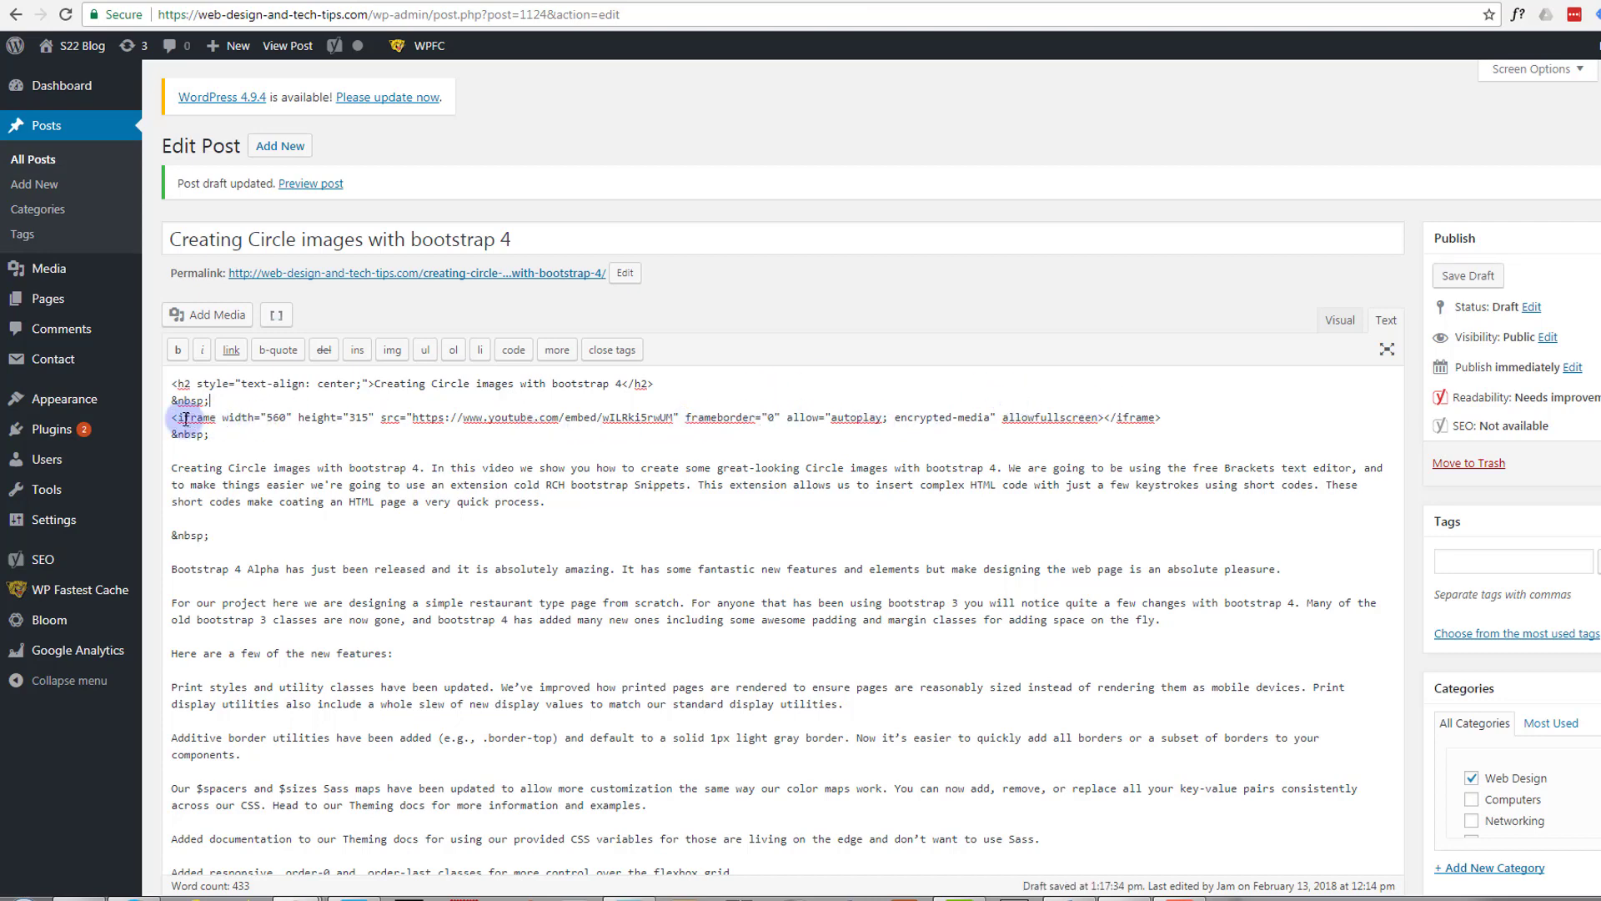
left_click(1340, 321)
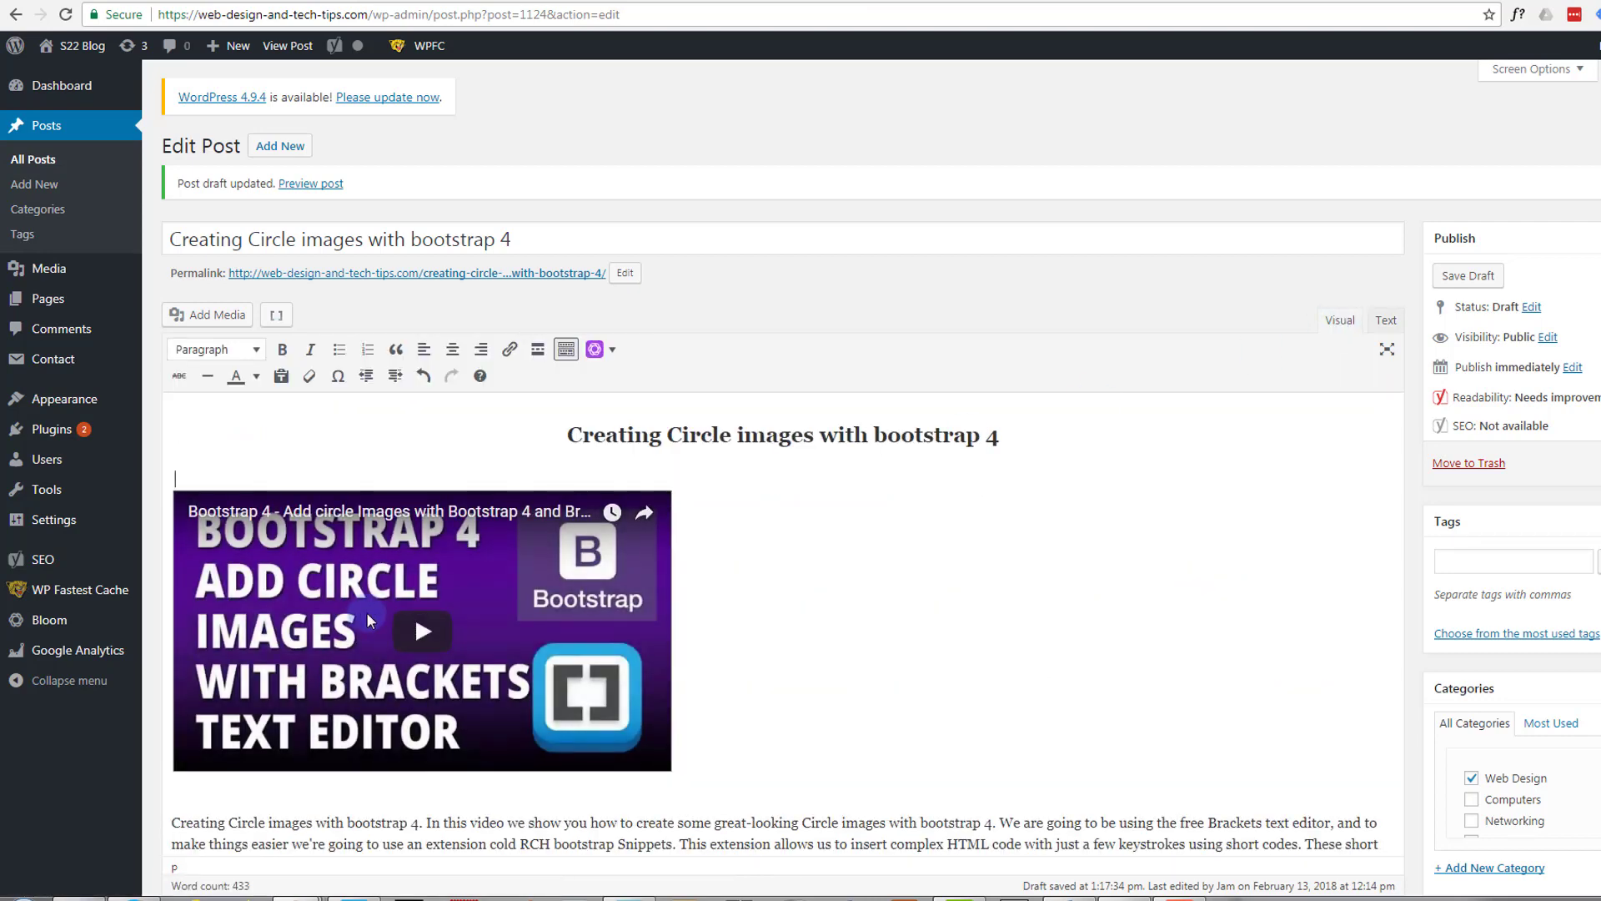
right_click(322, 595)
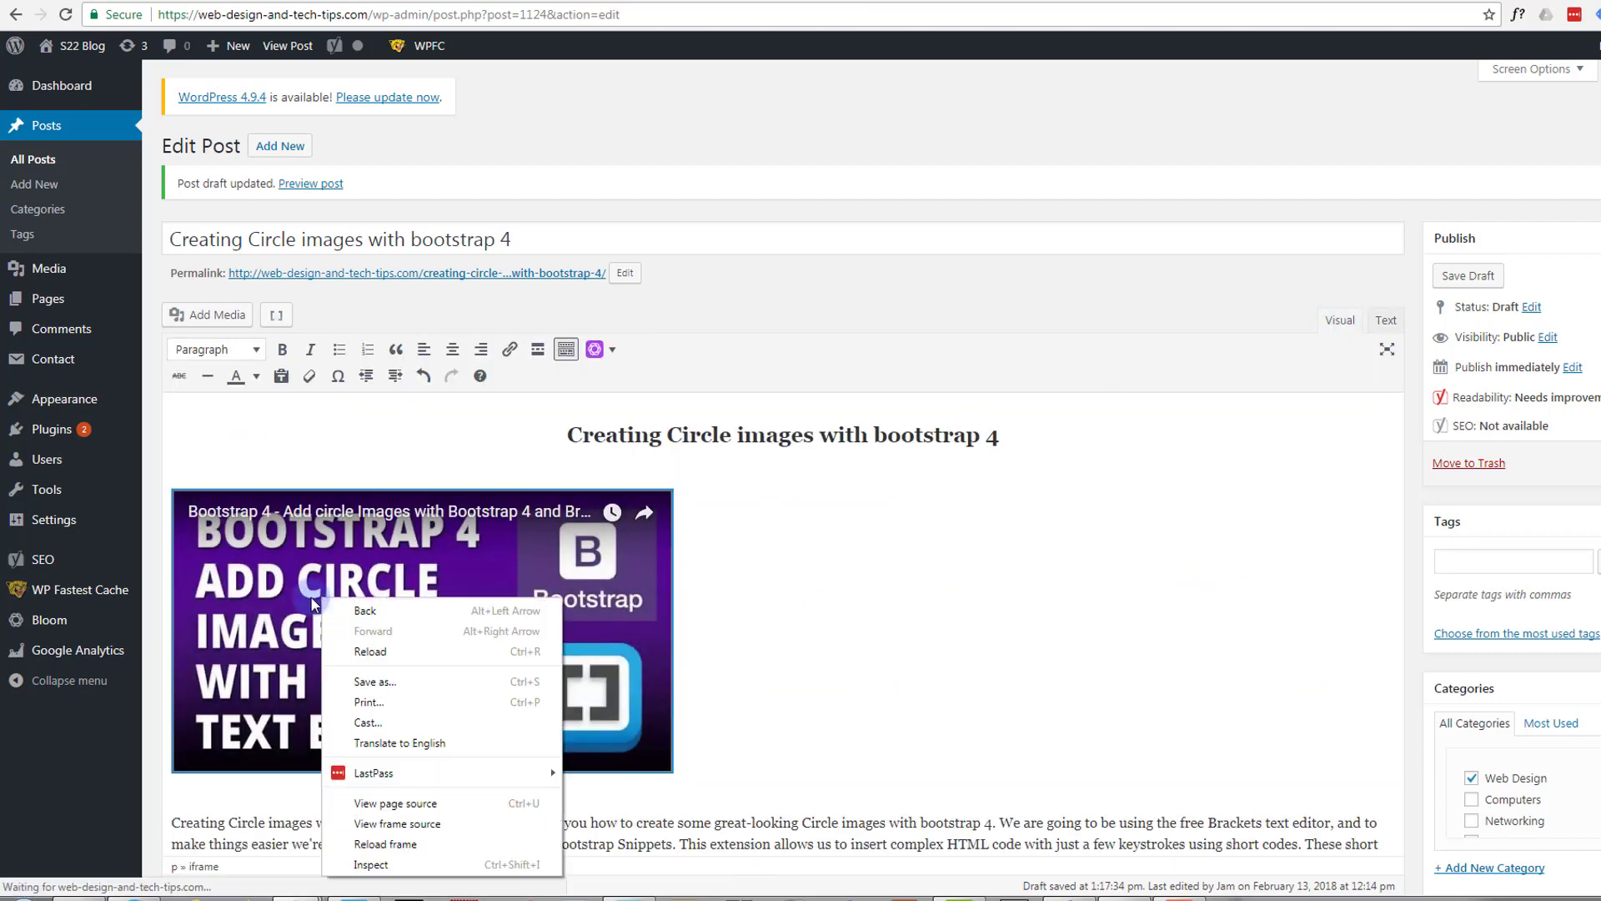
right_click(247, 594)
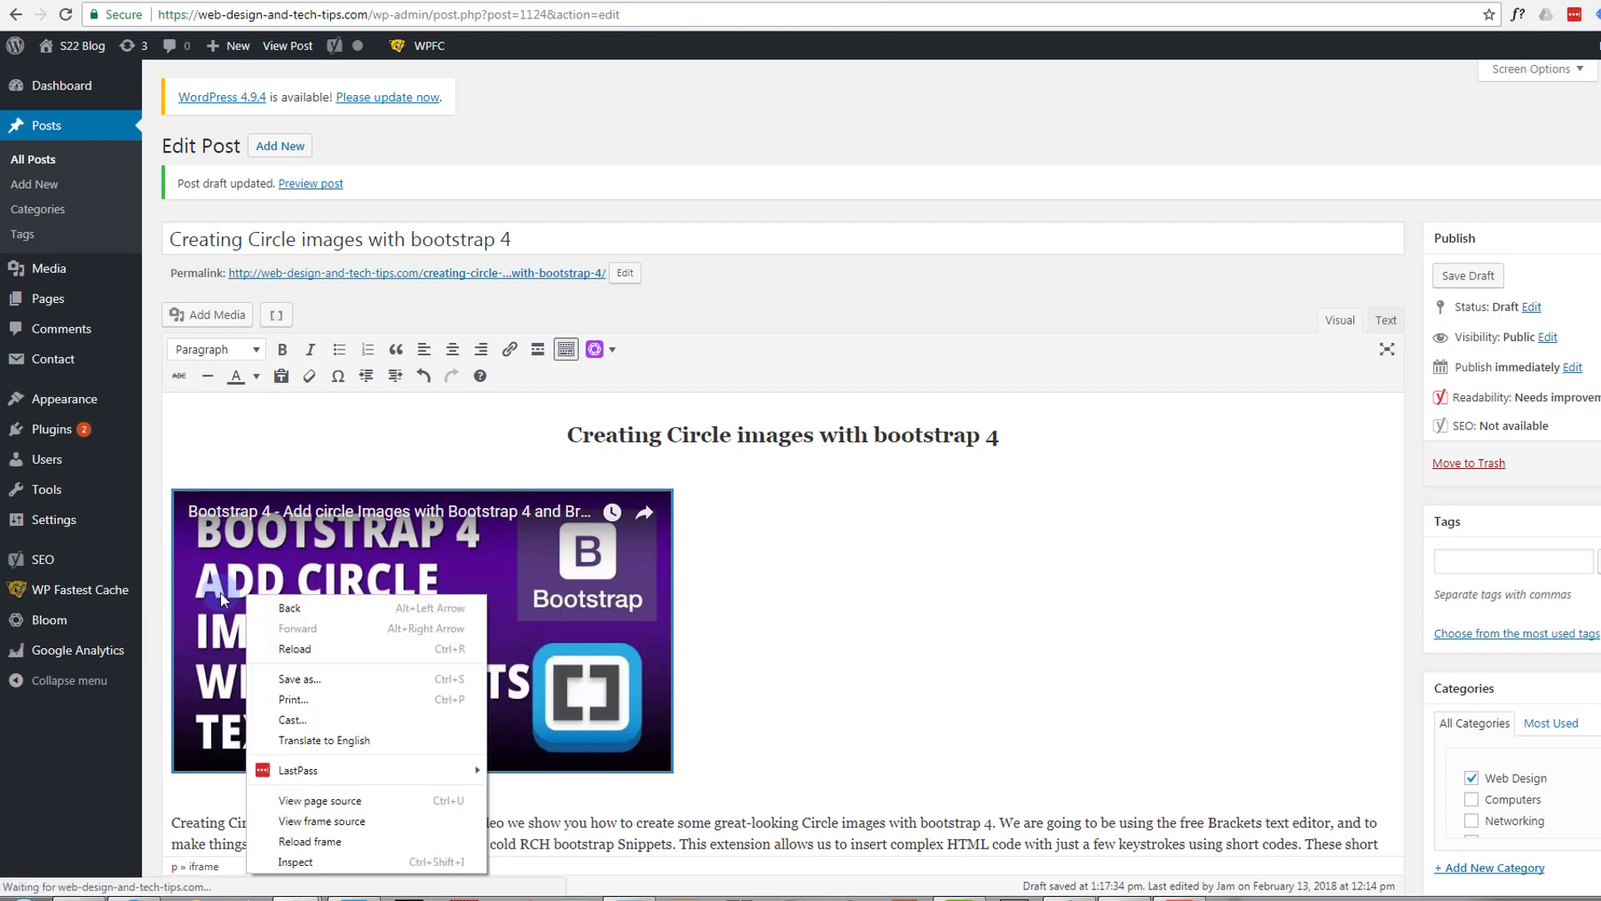
left_click(885, 572)
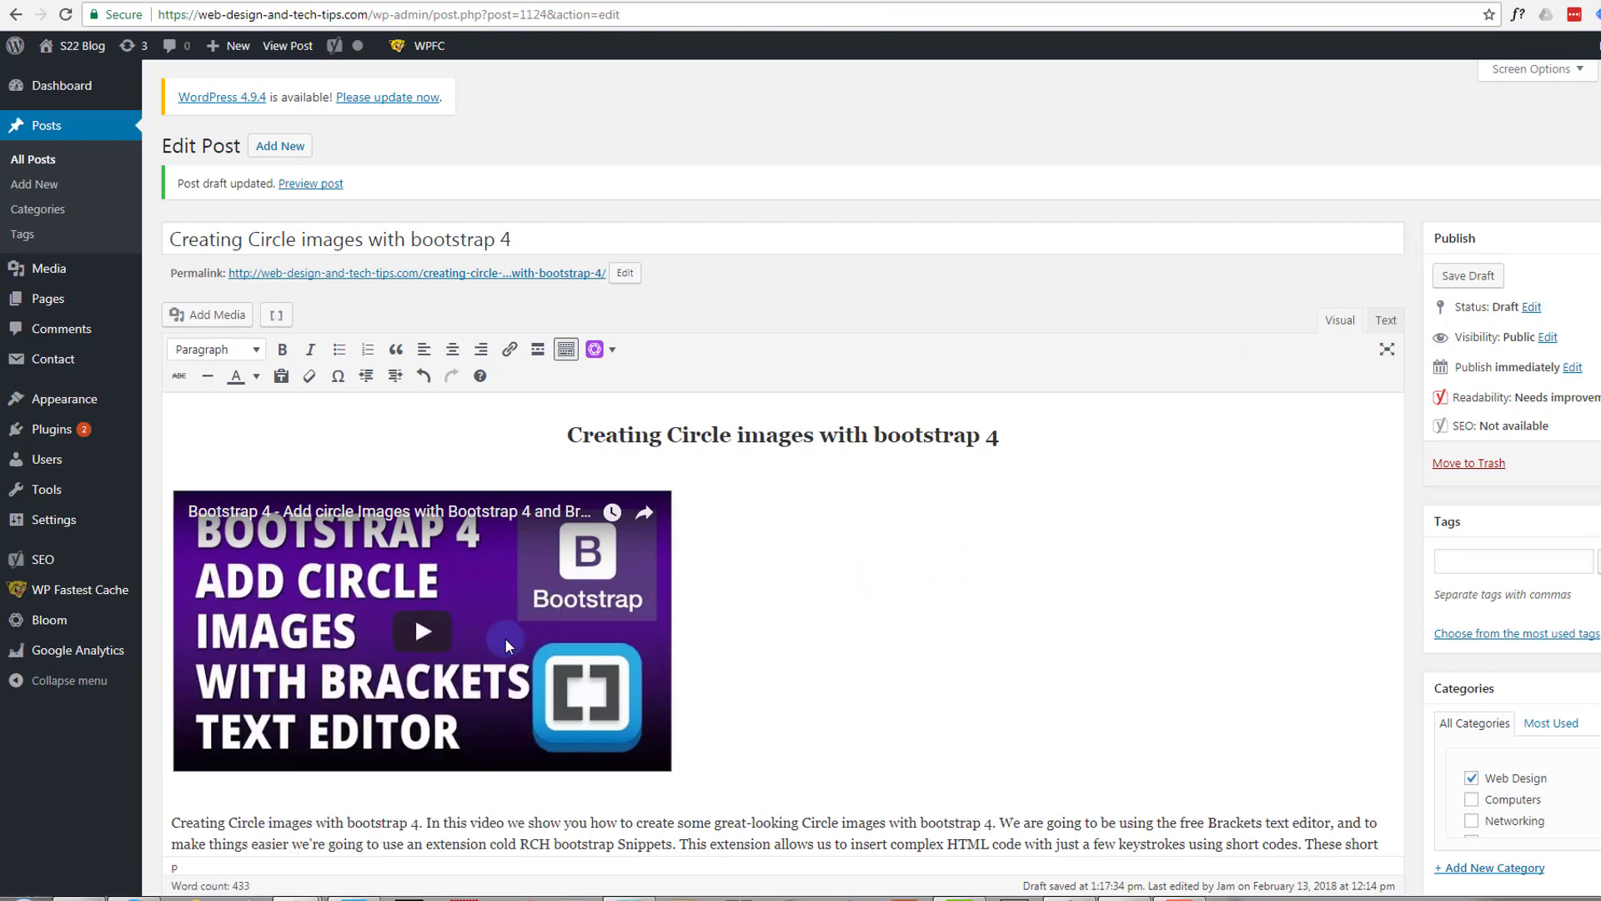
scroll(1122, 542, "down", 1)
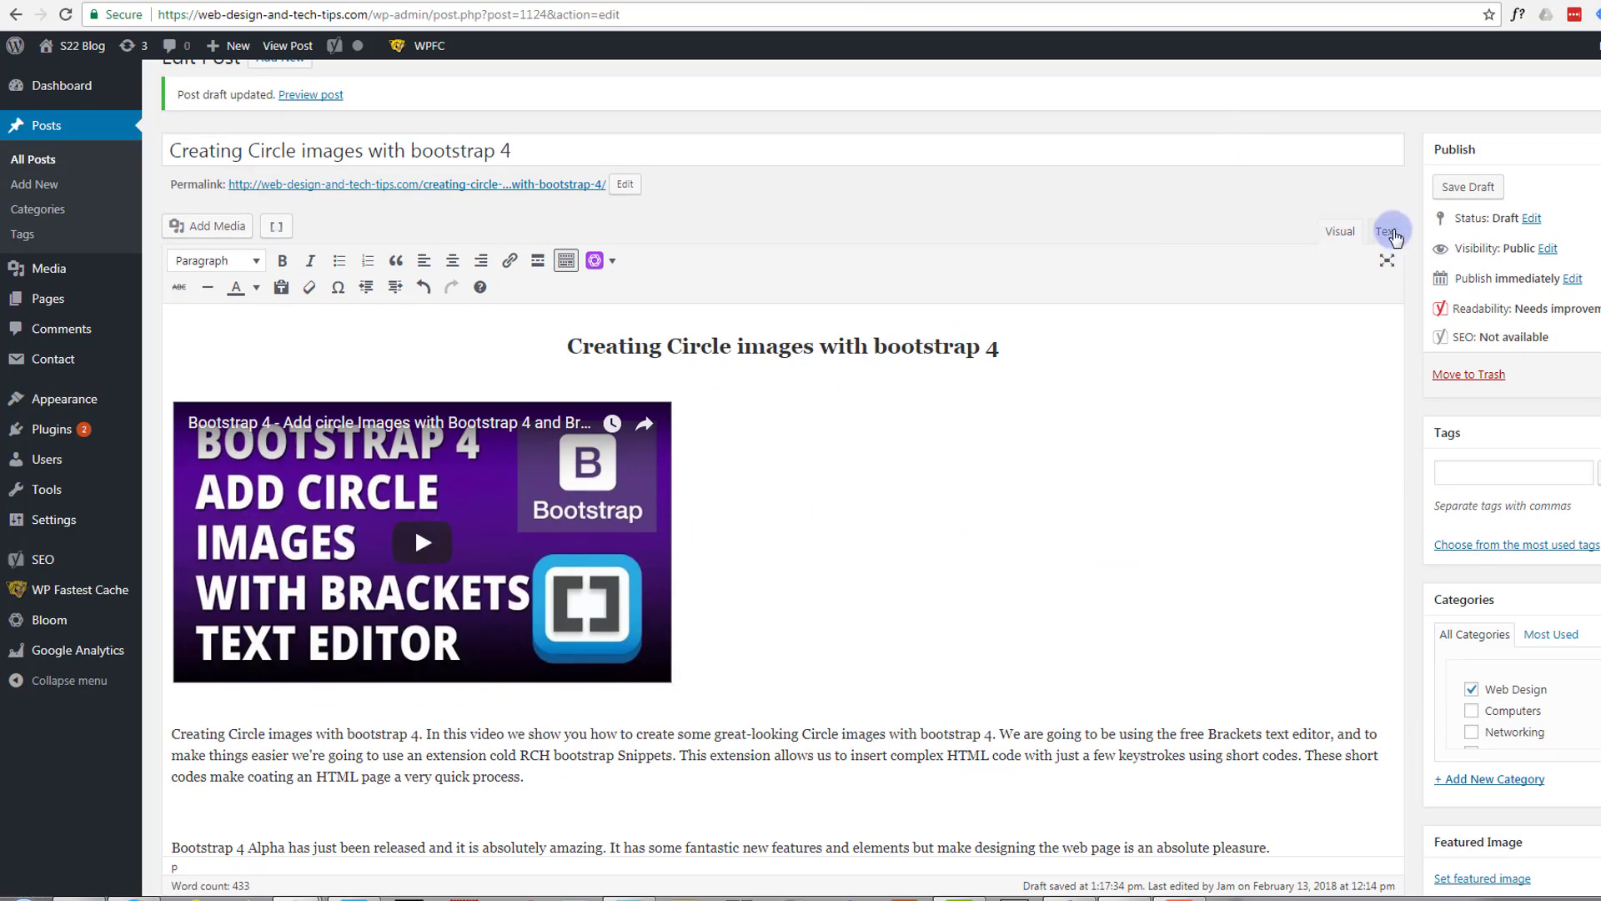
In the post's HTML text, insert the opening tag <div style="text-align: center;"> directly before the iframe code
left_click(1391, 233)
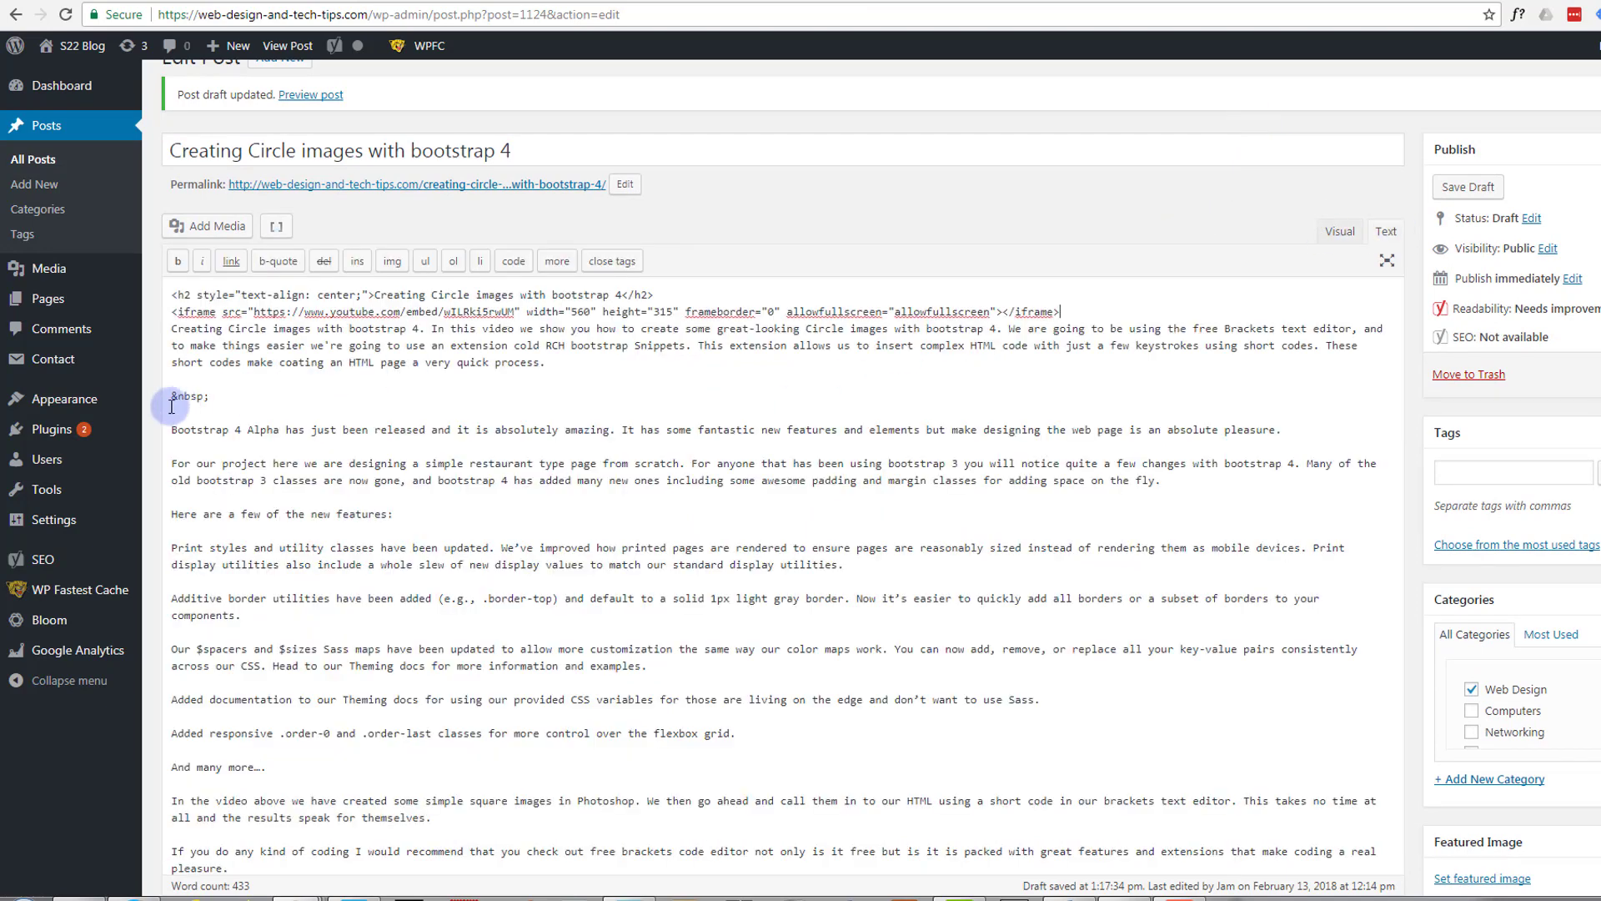
scroll(279, 433, "up", 1)
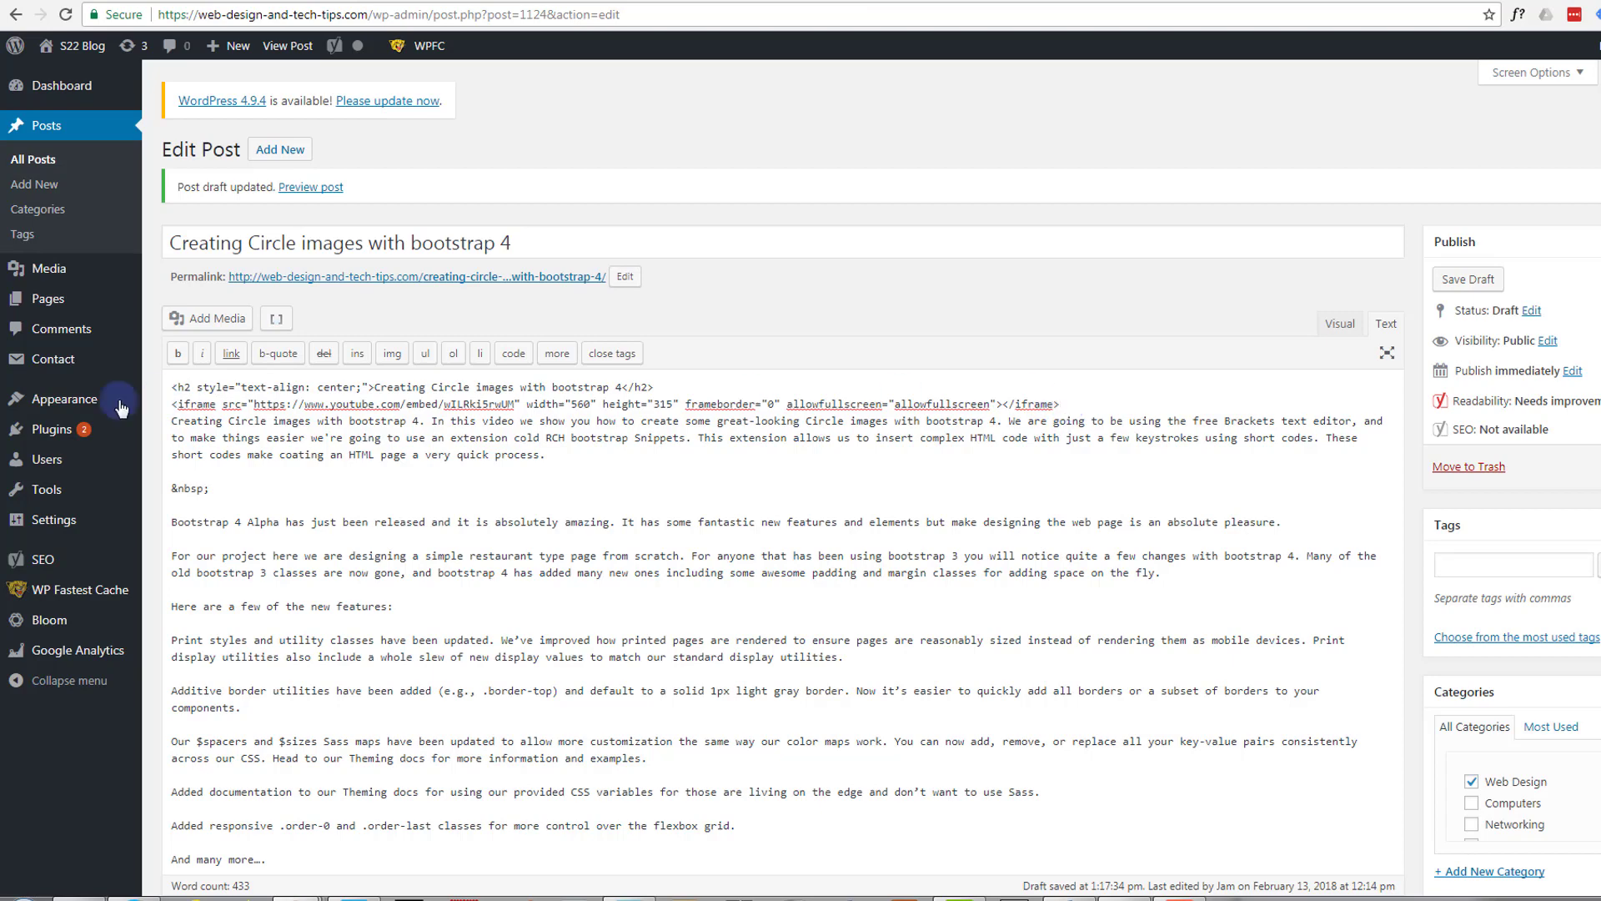
left_click(172, 403)
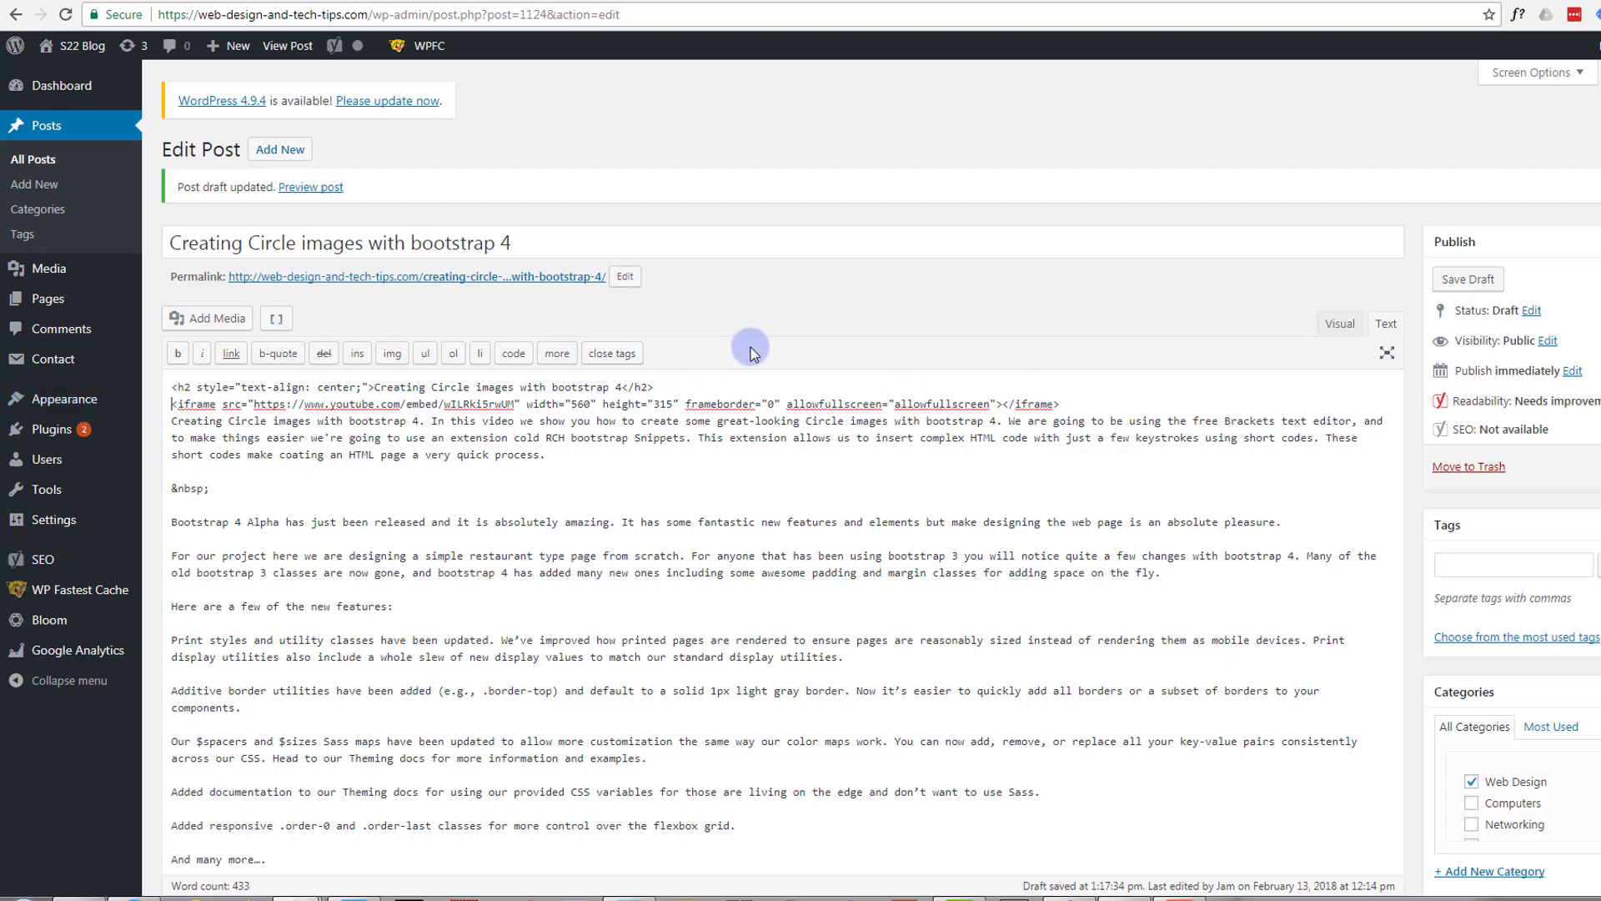
type("<")
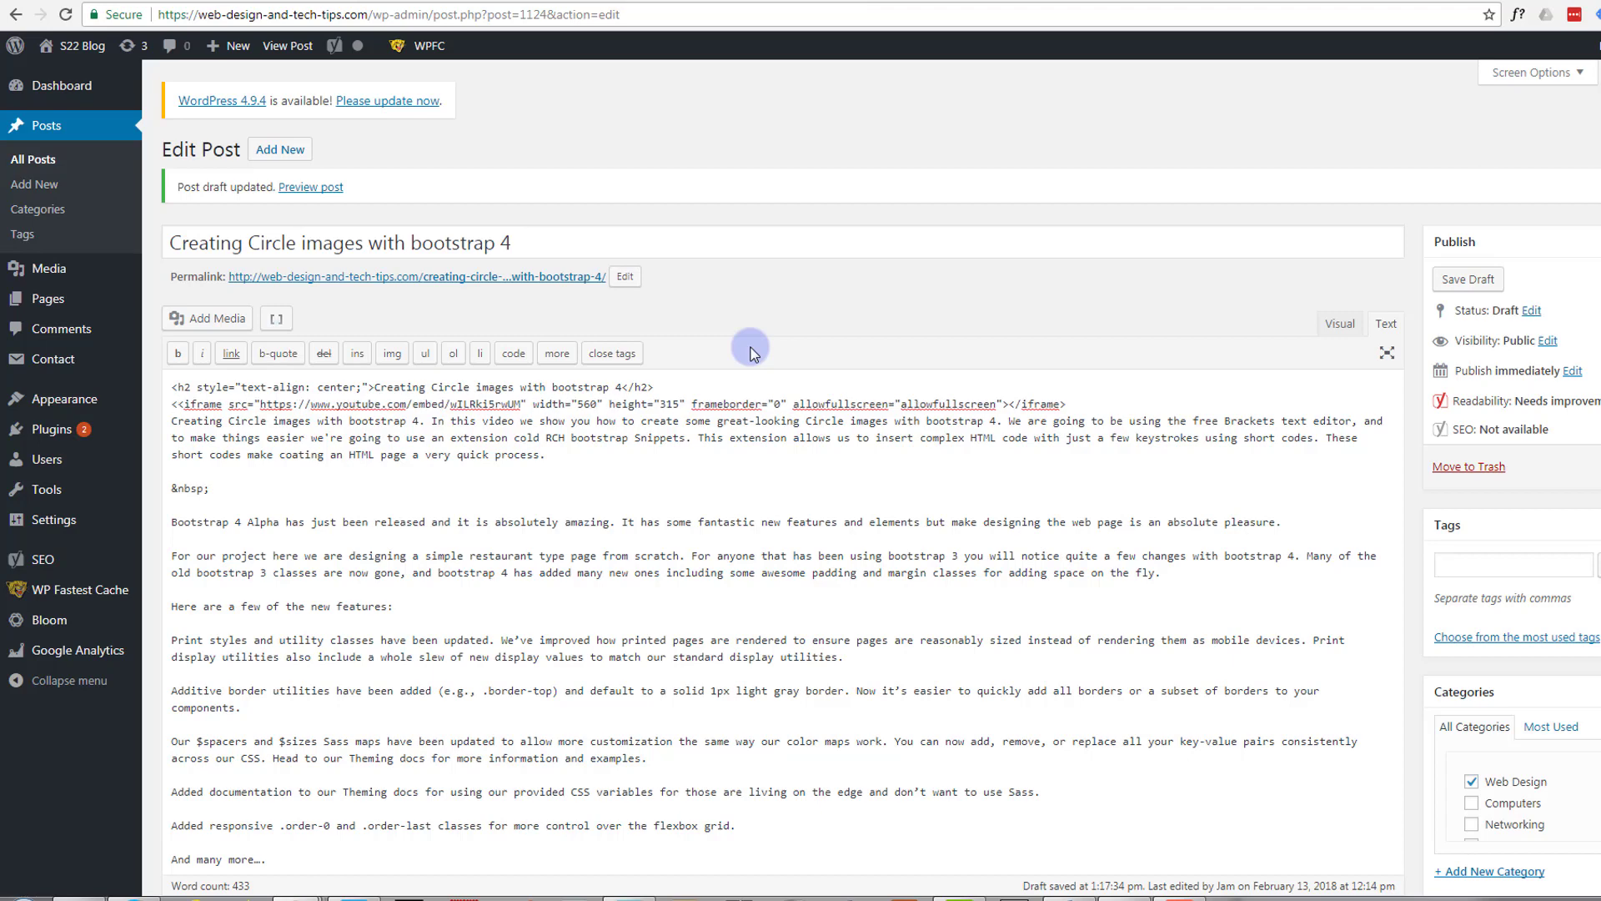
type("div ")
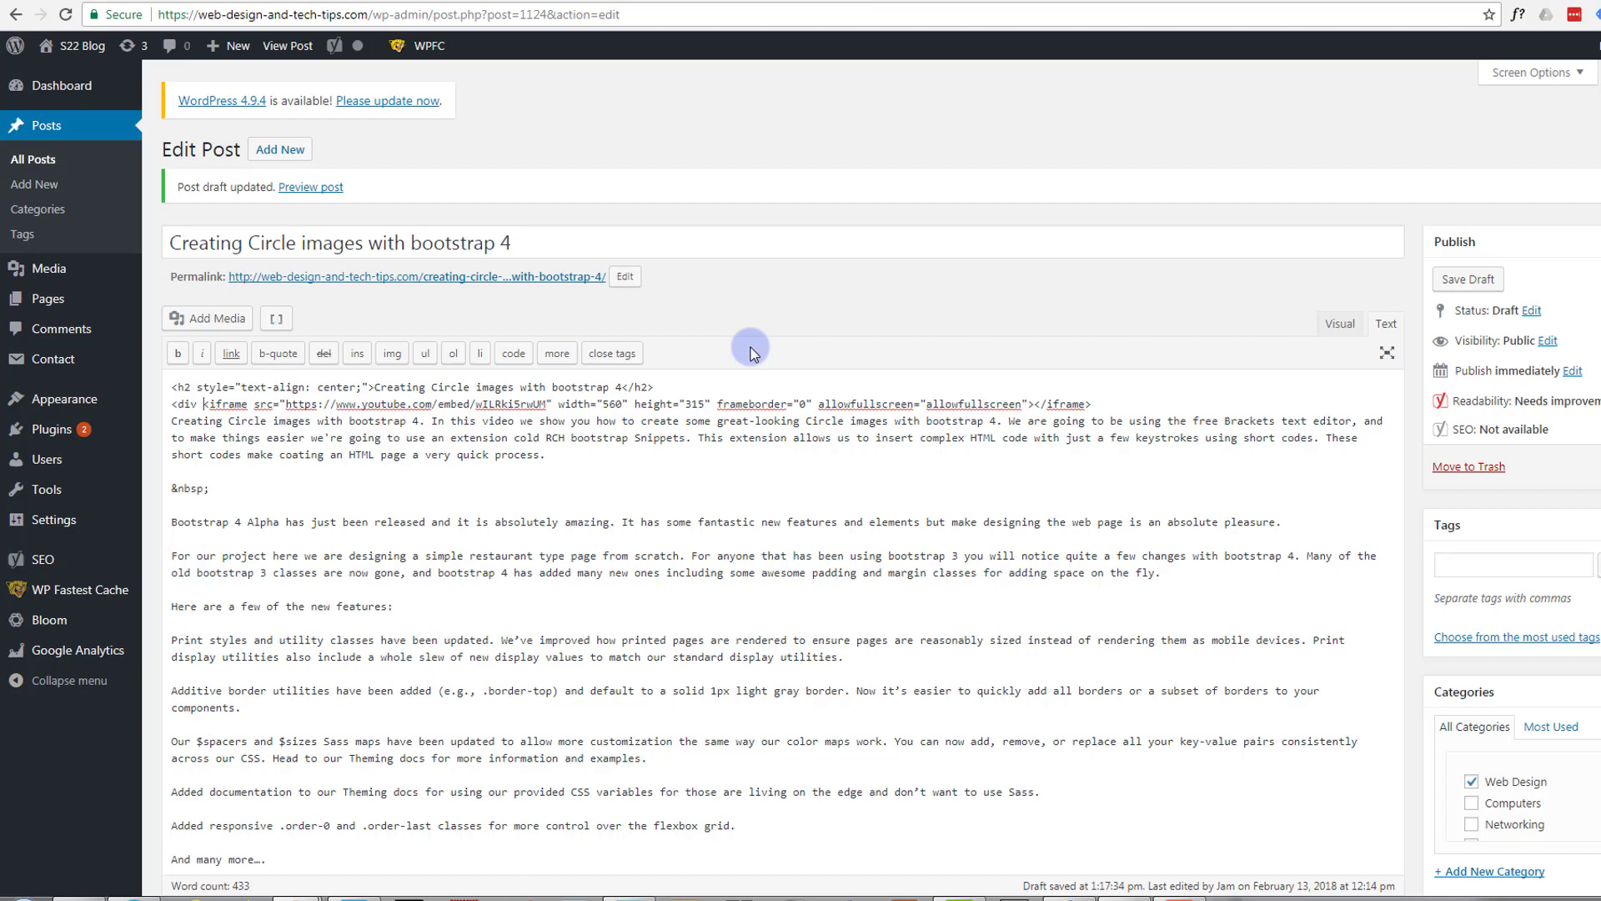
type("style")
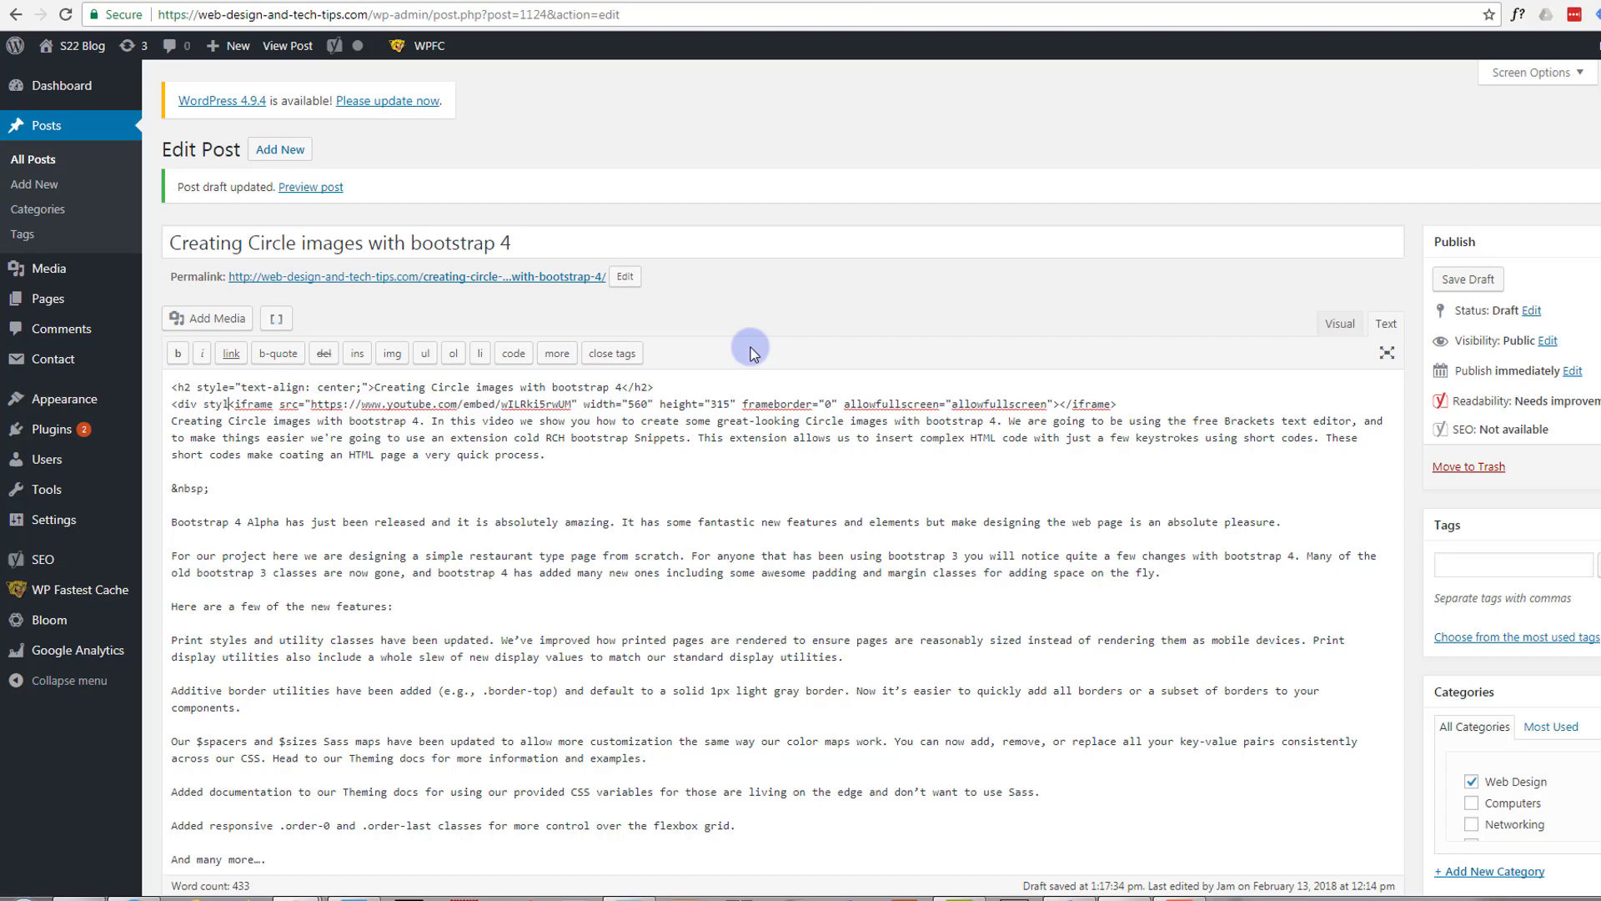
type("=")
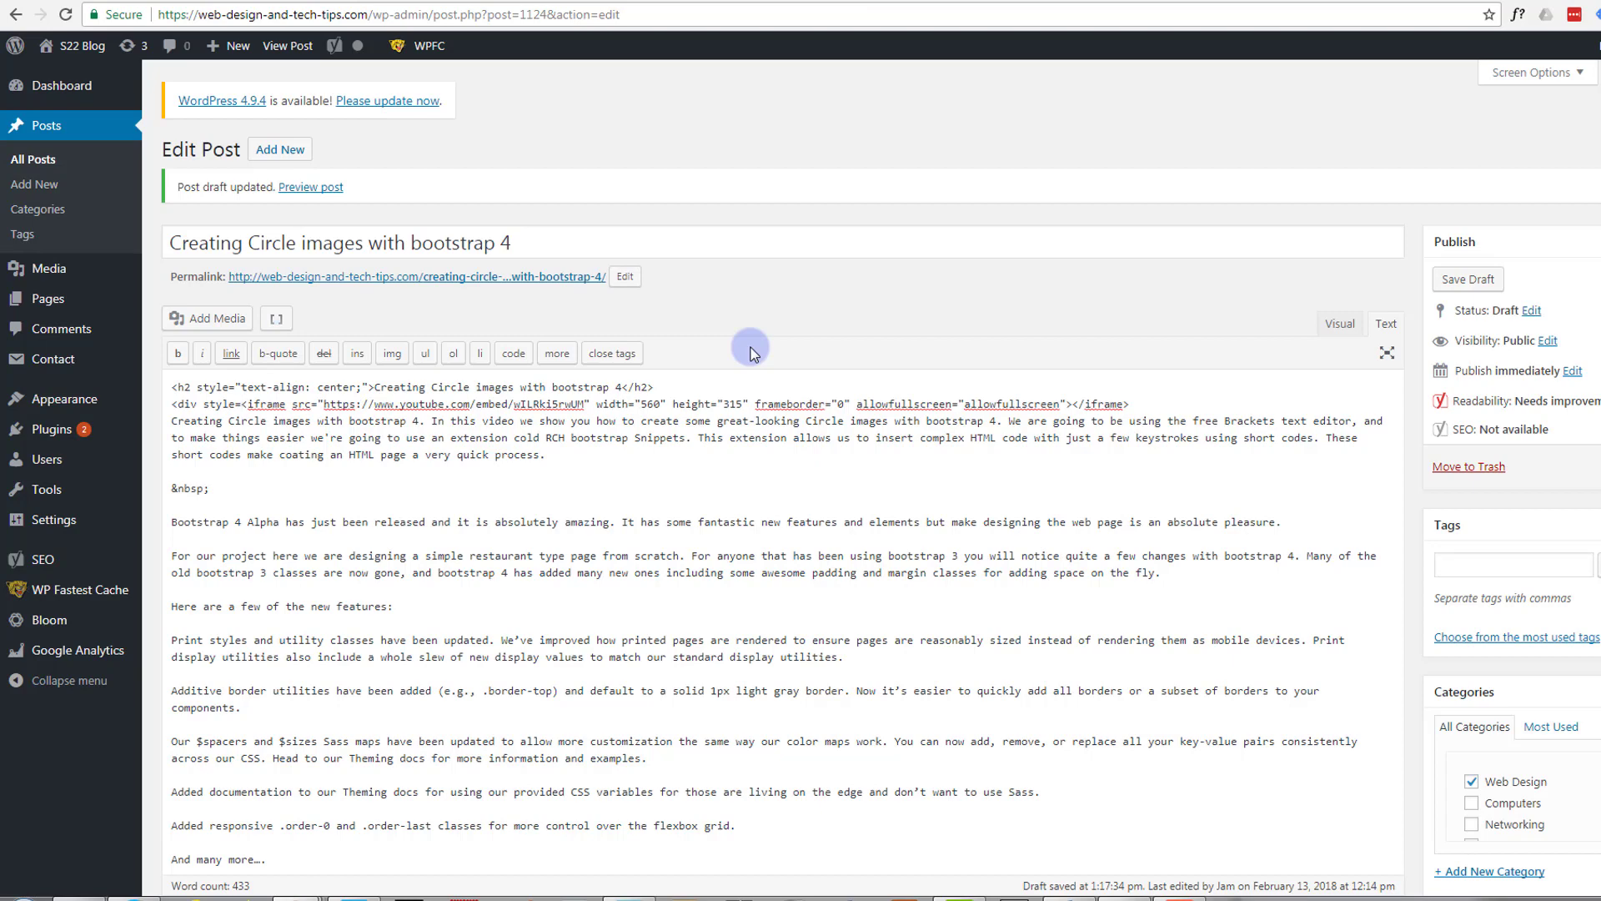
type("\"\"")
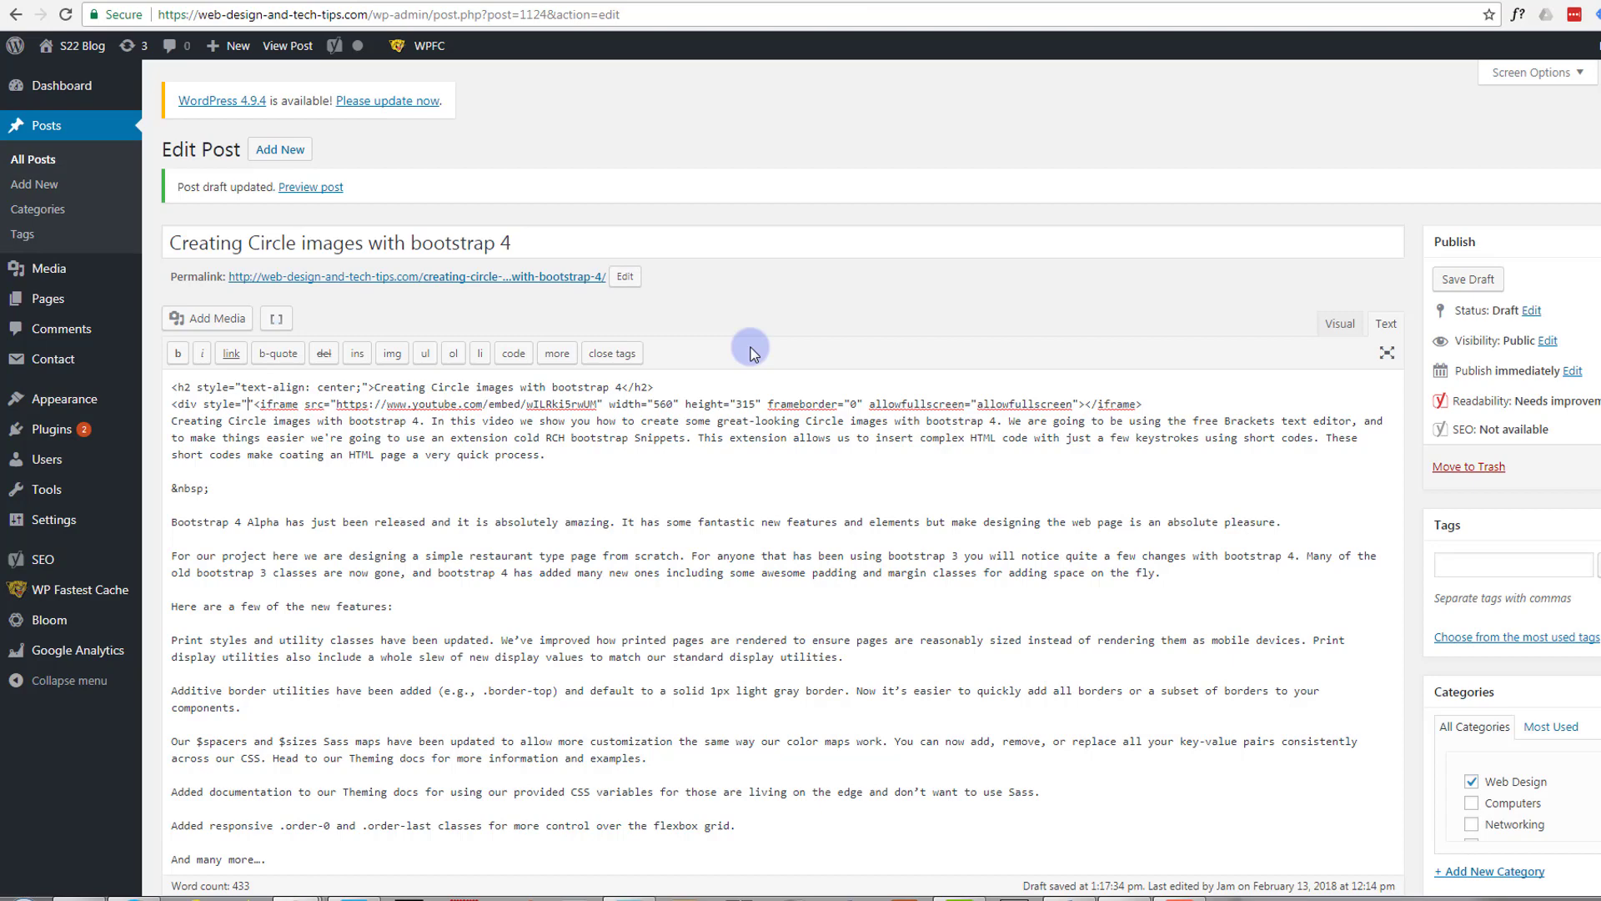
type("text")
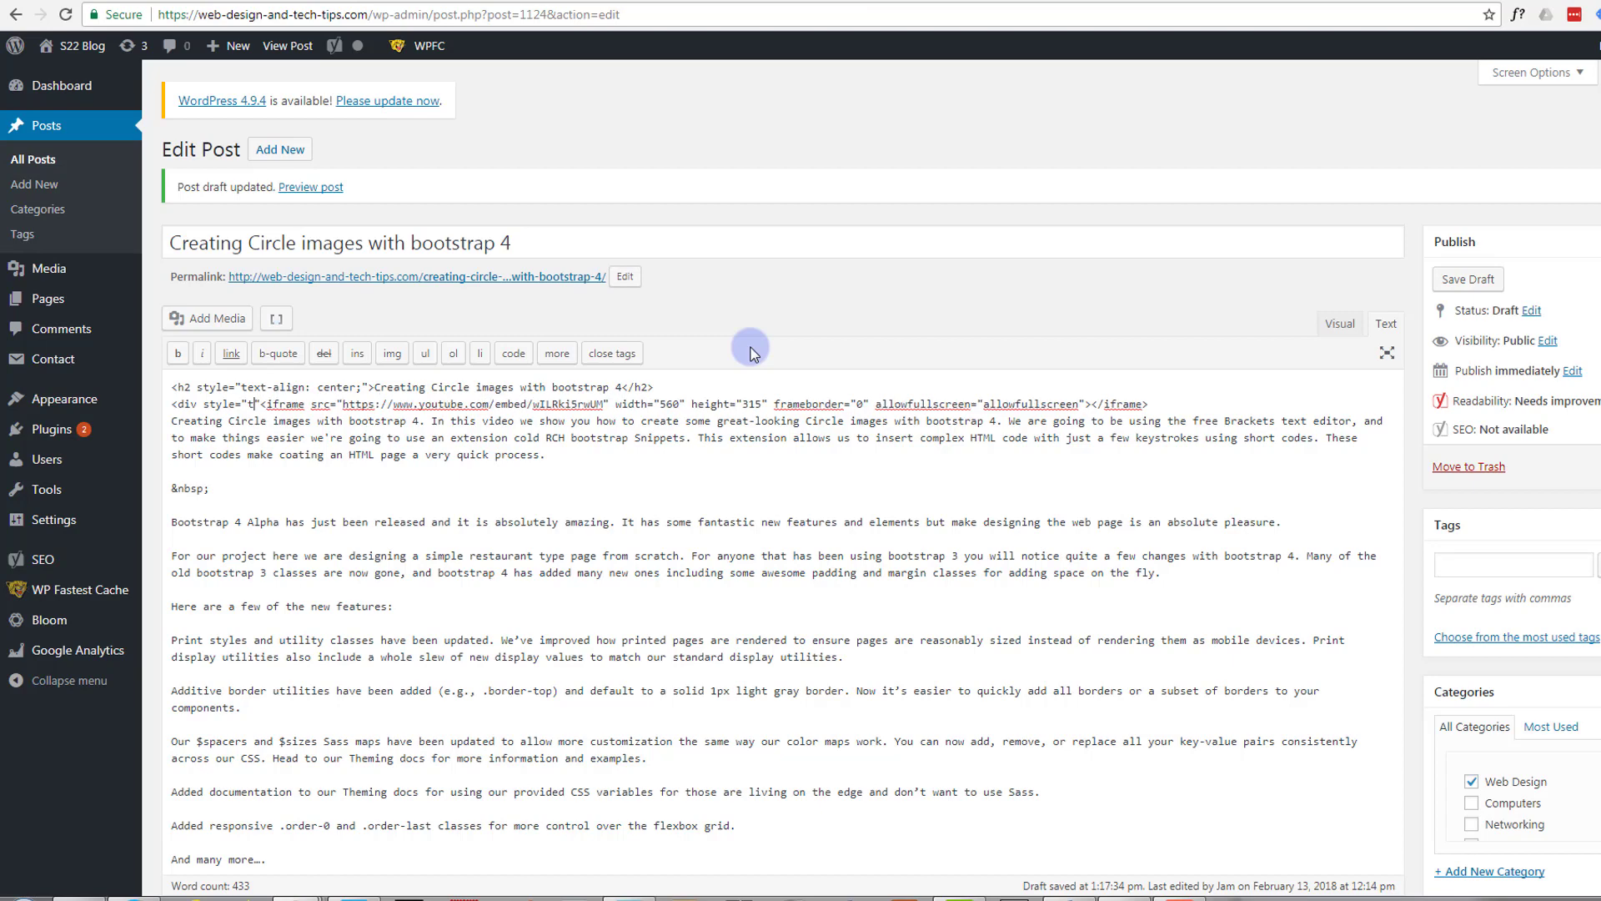
type("-al")
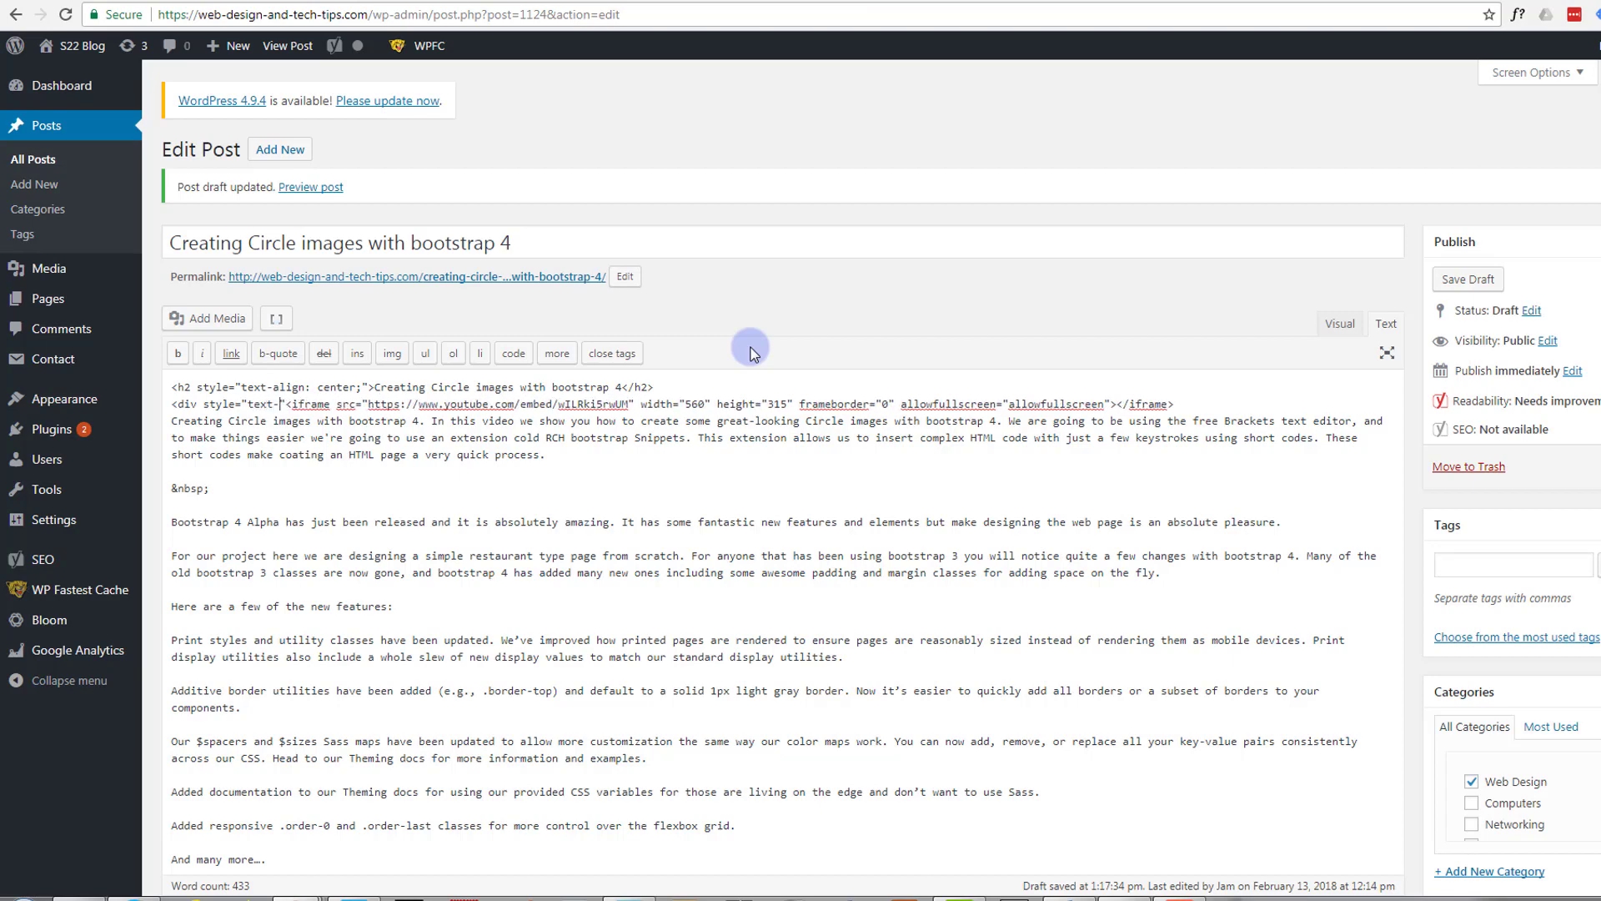
type("ign")
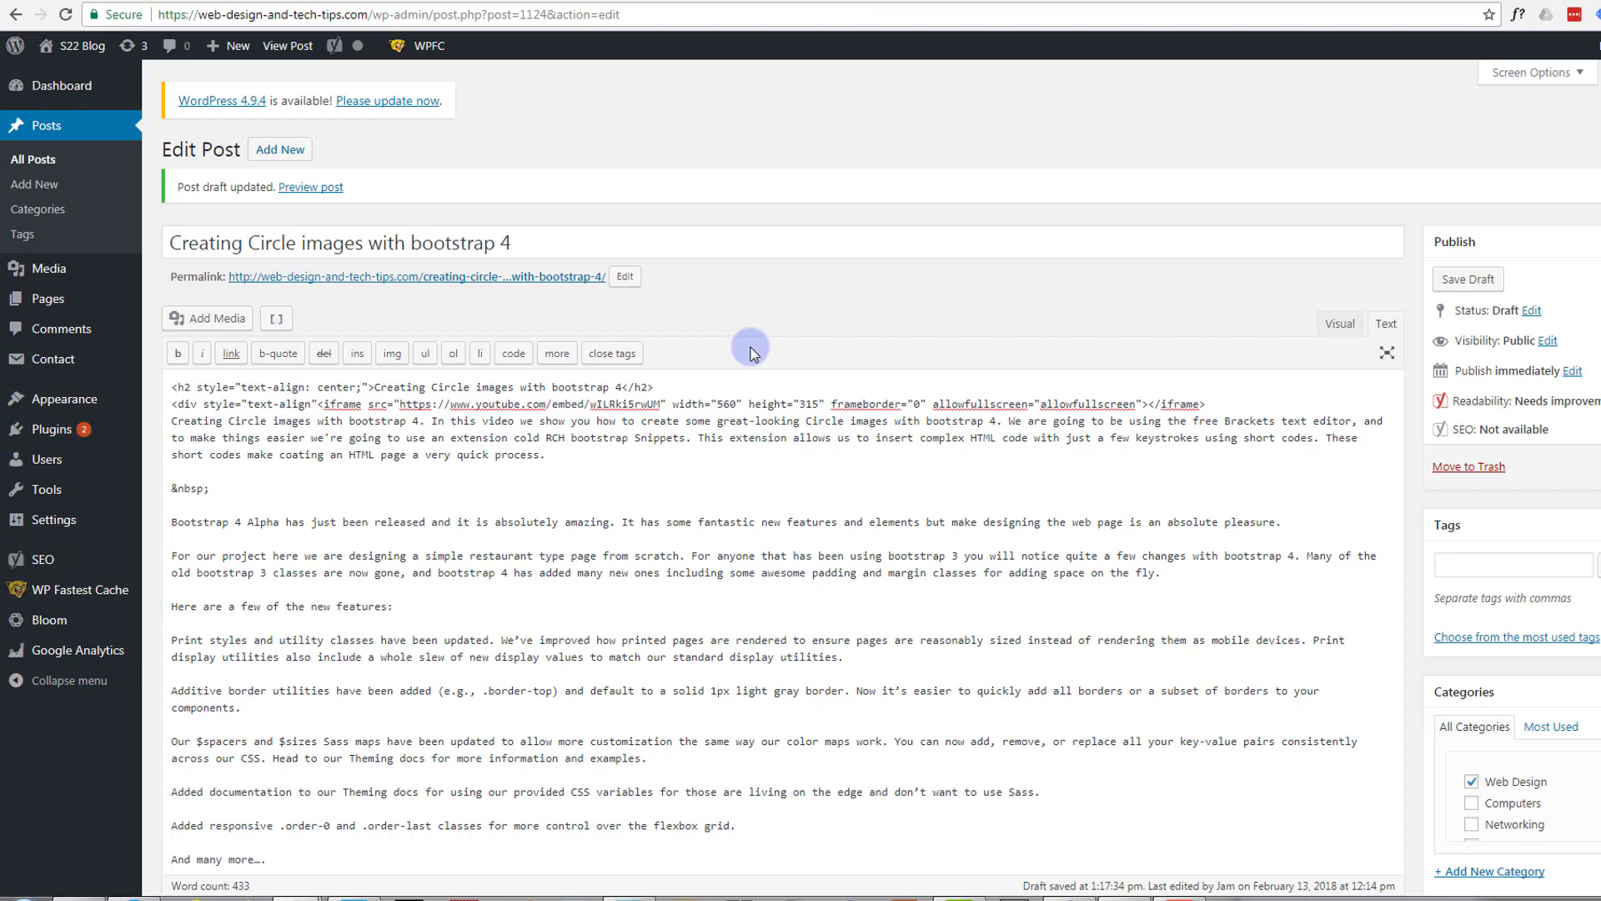
type(": cen")
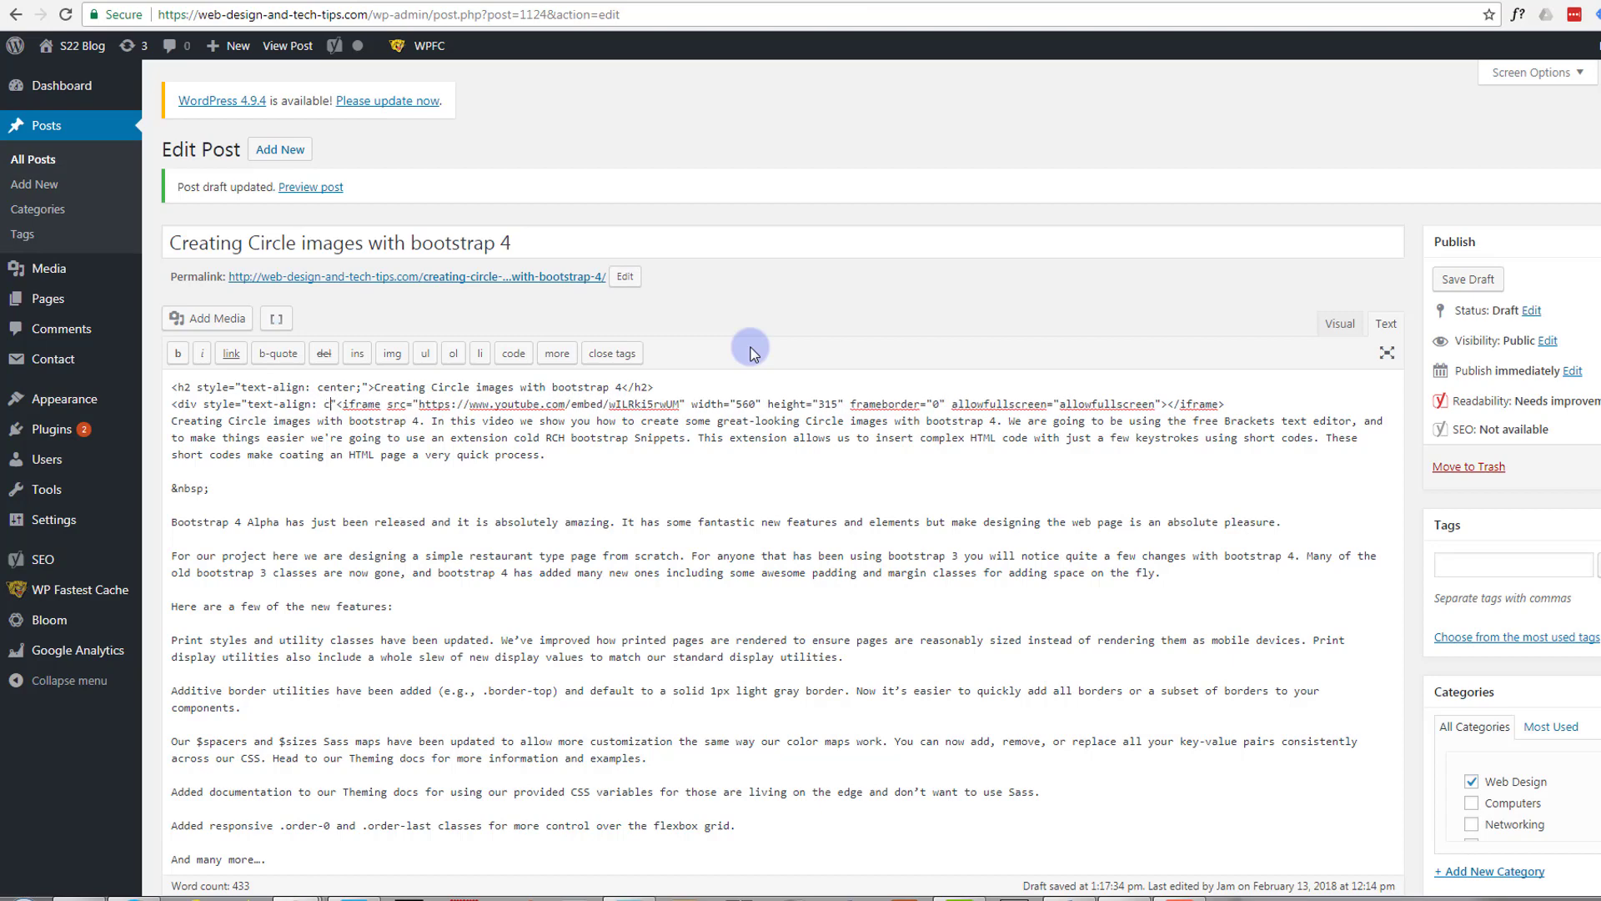
type("ter")
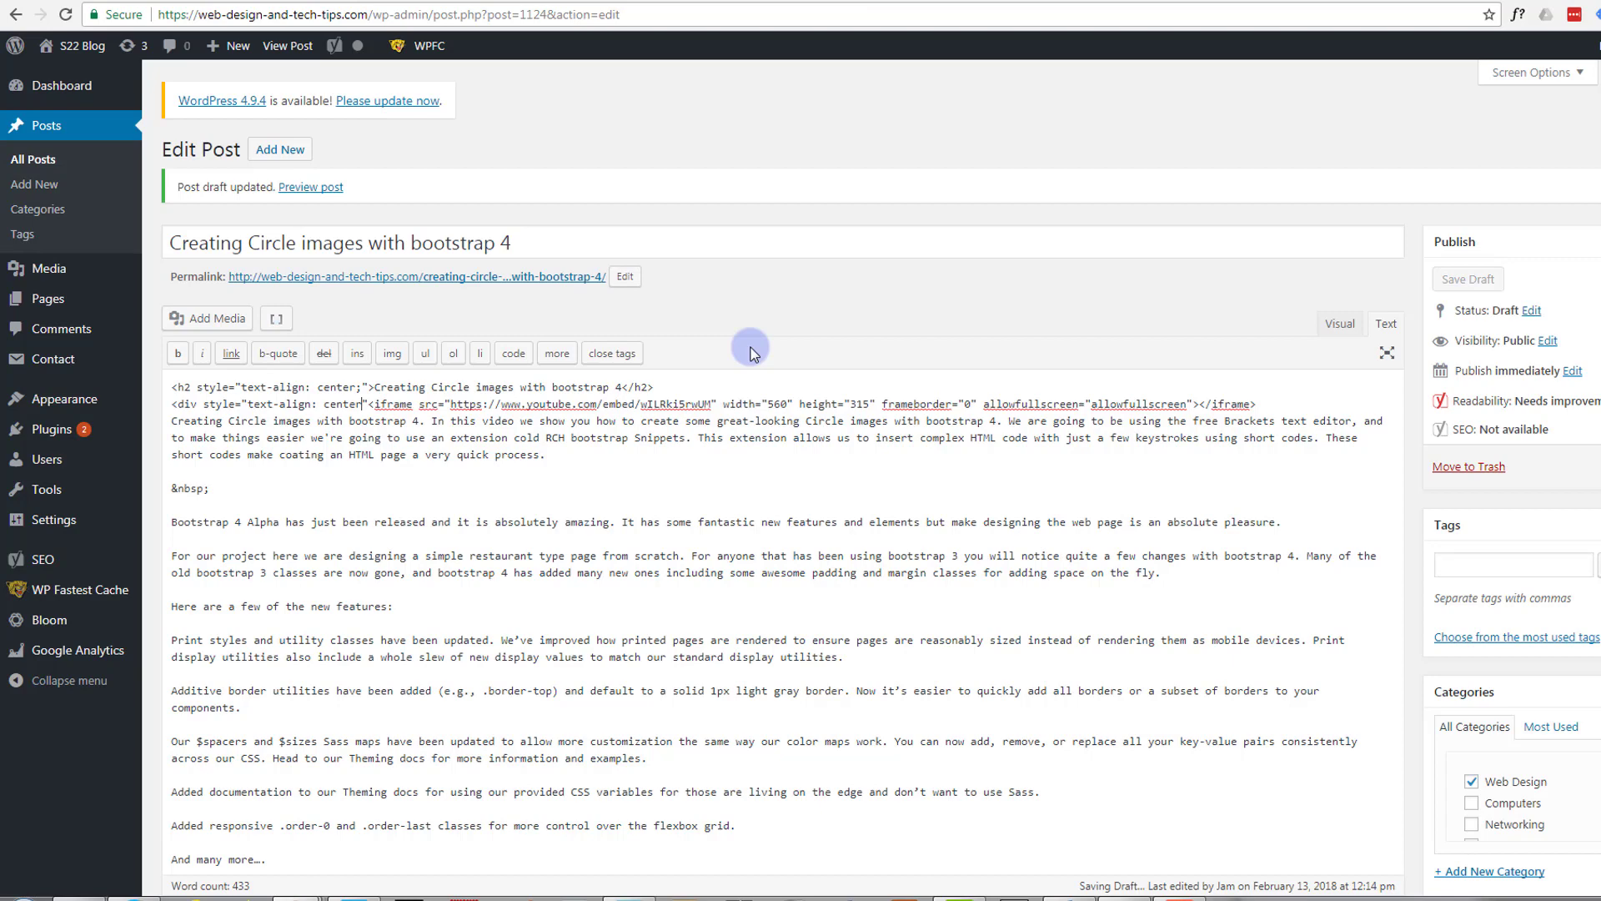
type(";")
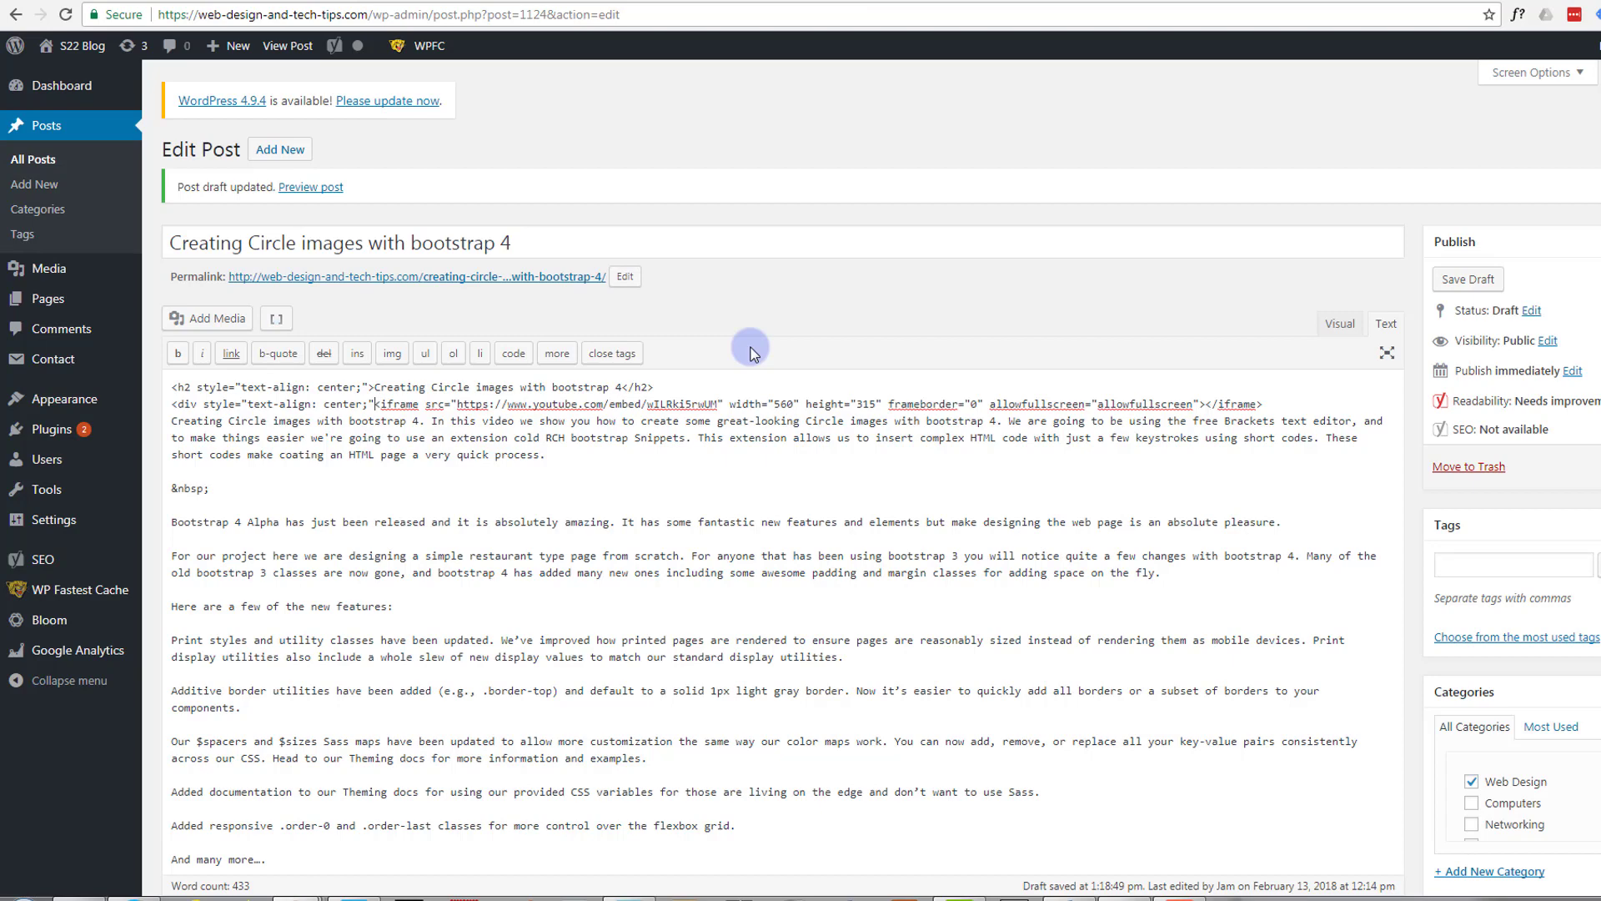
type(">")
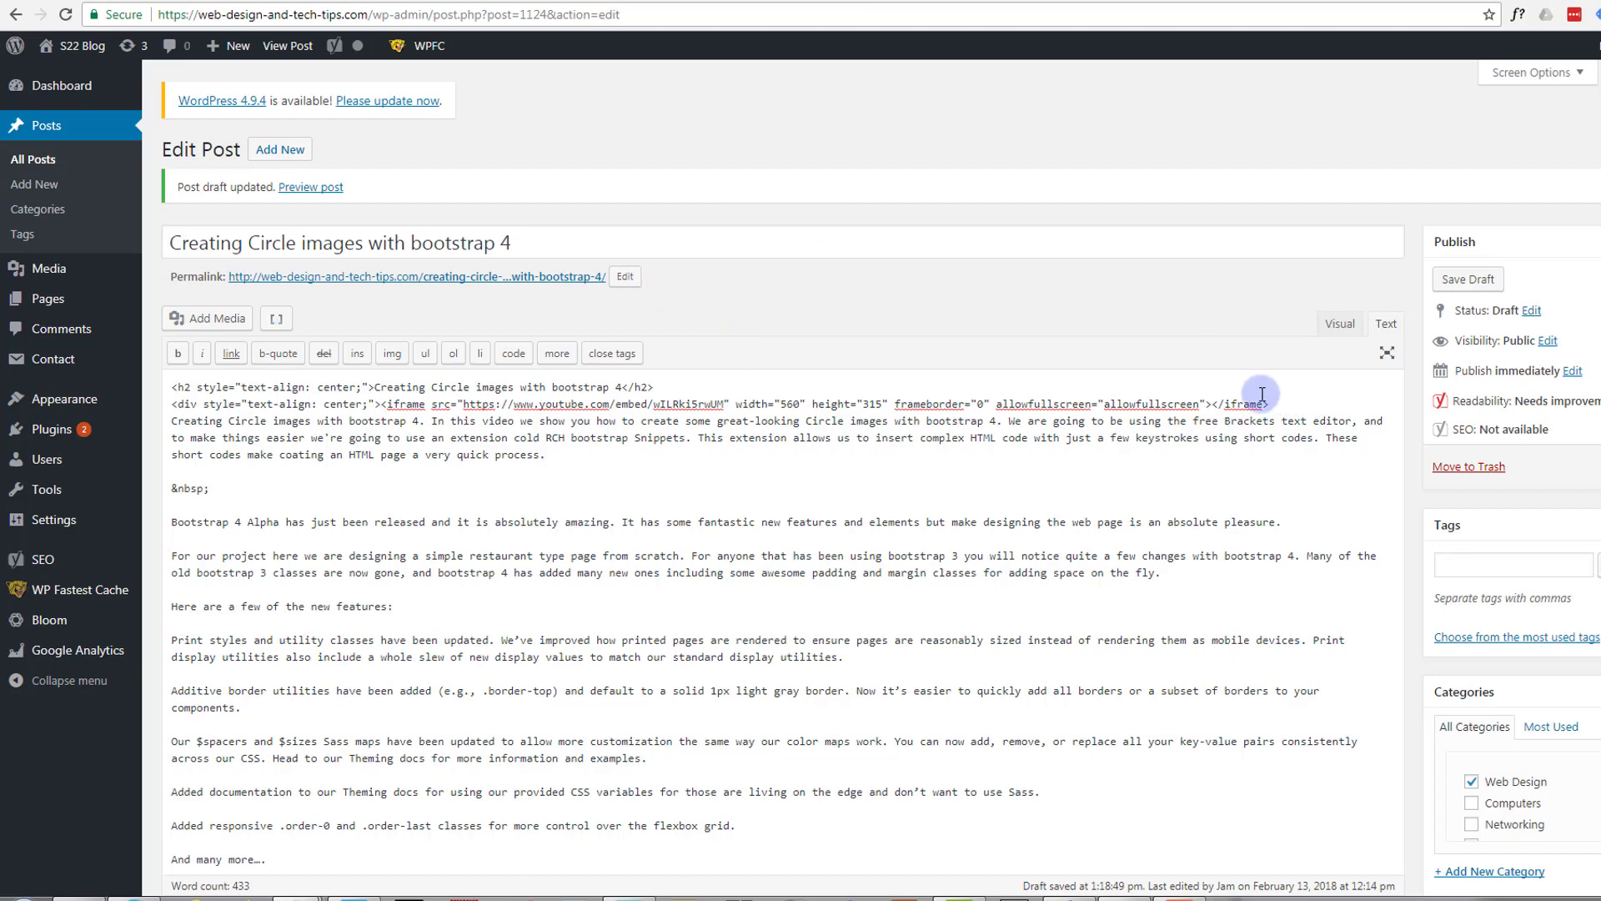
Add the closing </div> tag directly after the iframe code and check the video's alignment in the visual editor
type("</div>")
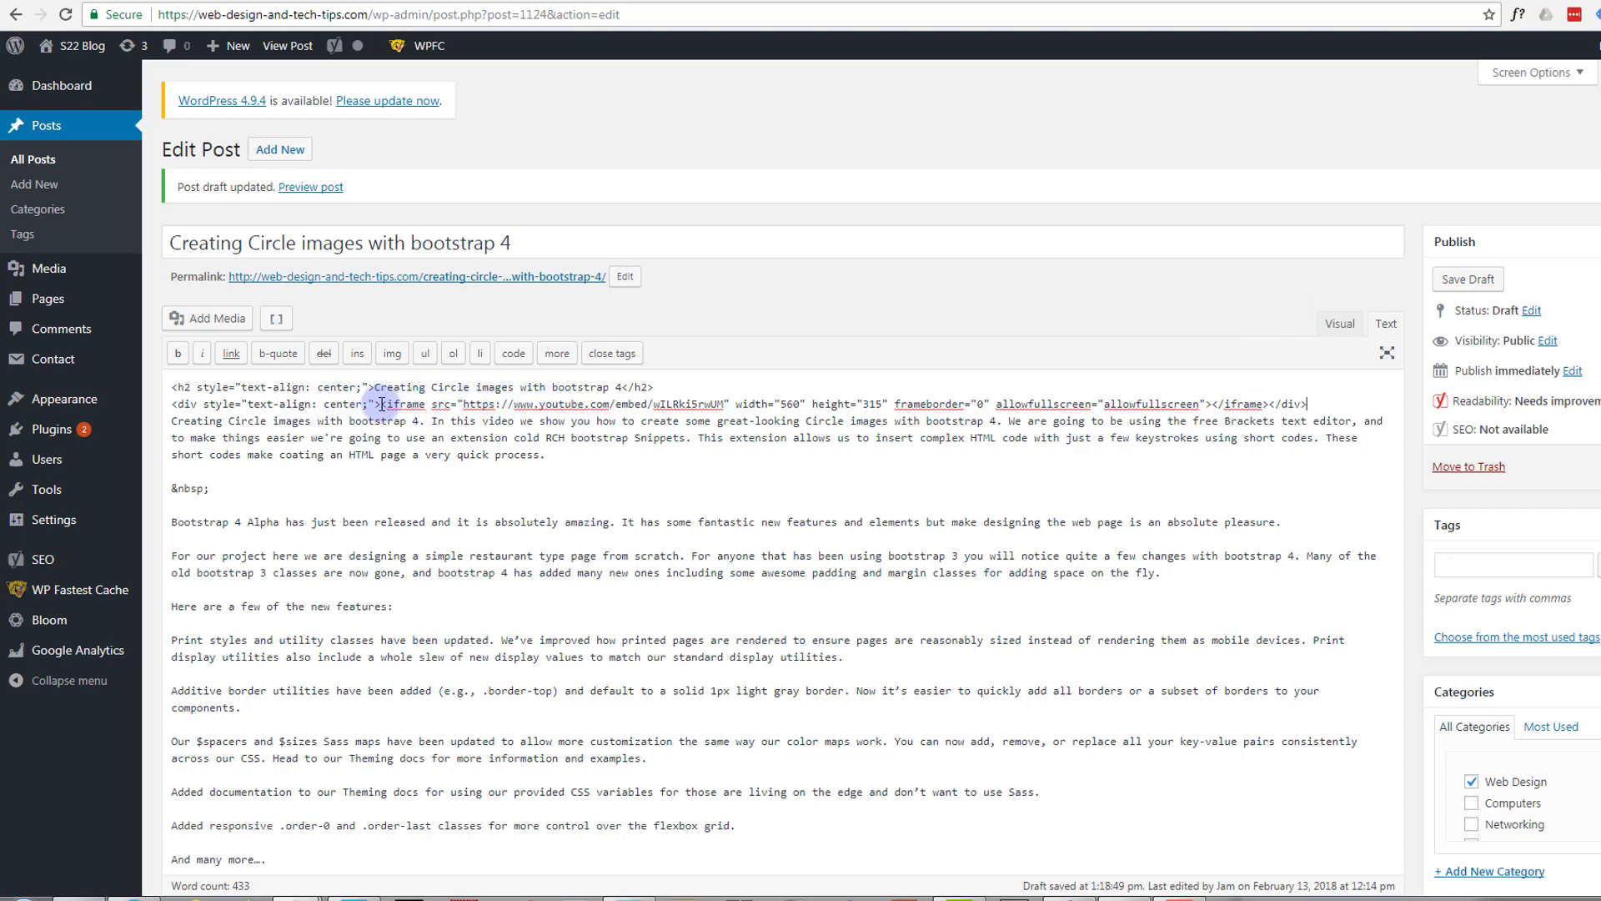
left_click_drag(381, 405, 1215, 407)
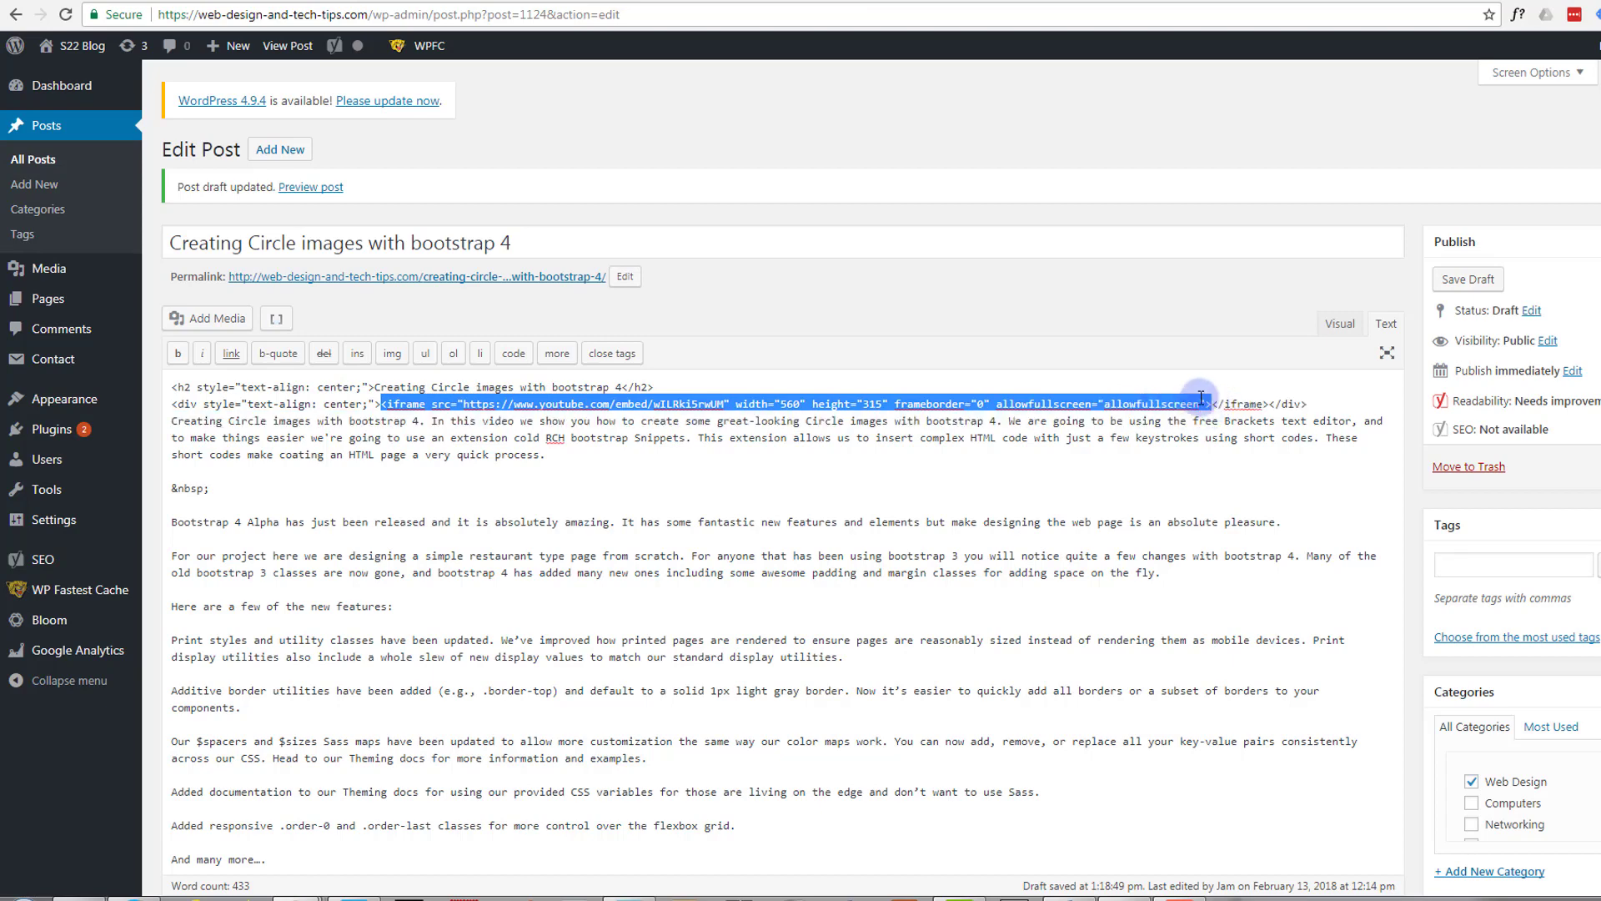
left_click(1344, 327)
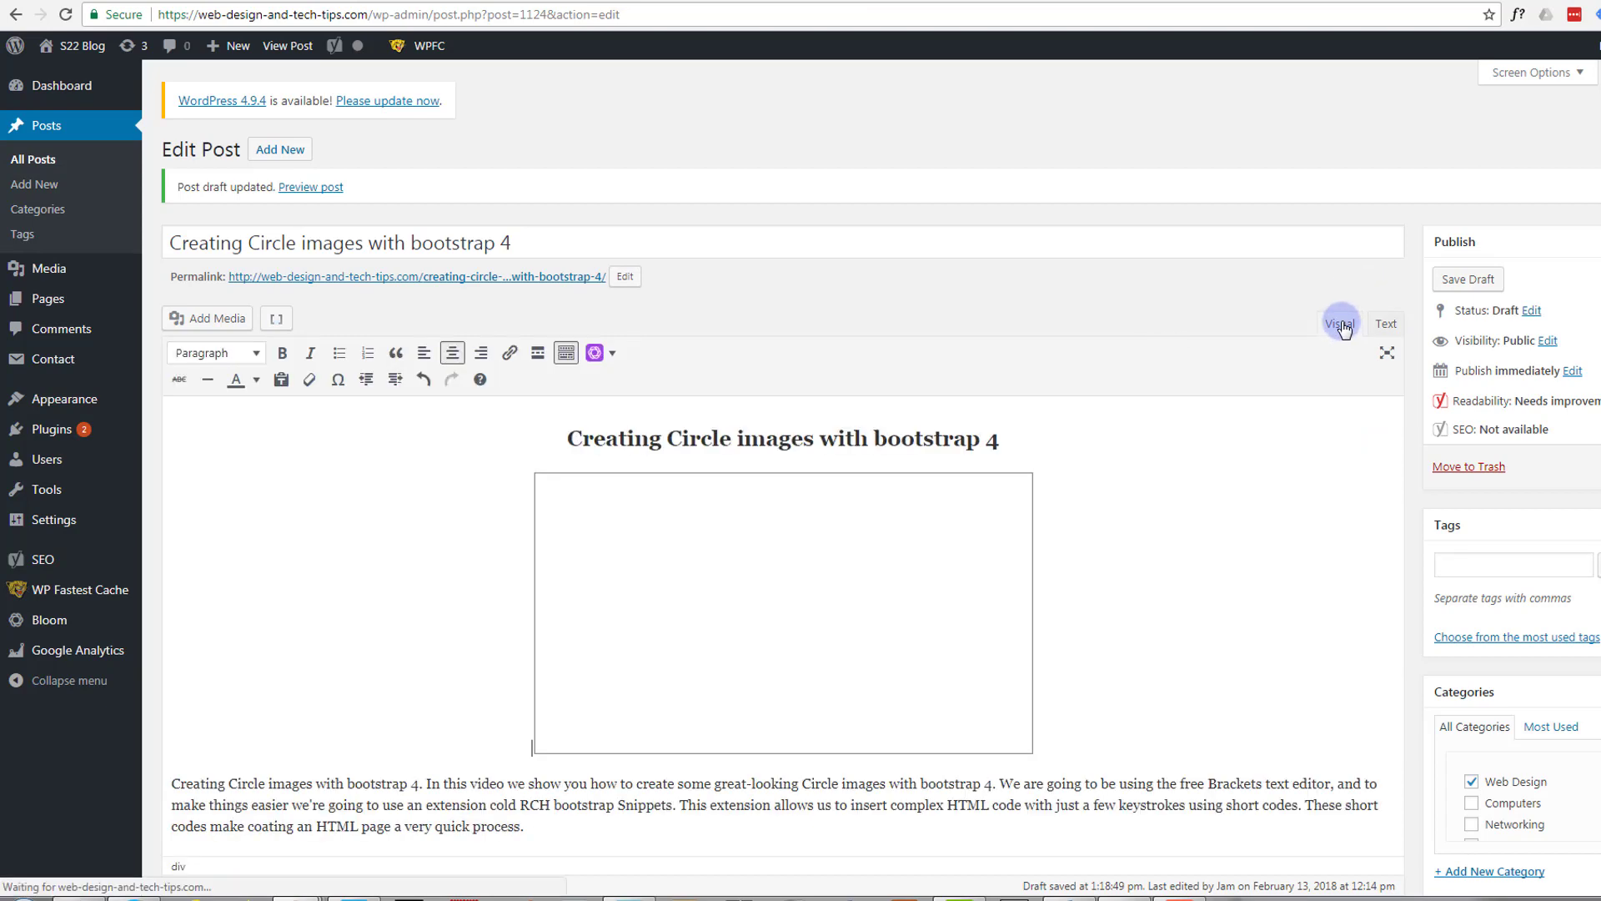
scroll(1189, 584, "down", 3)
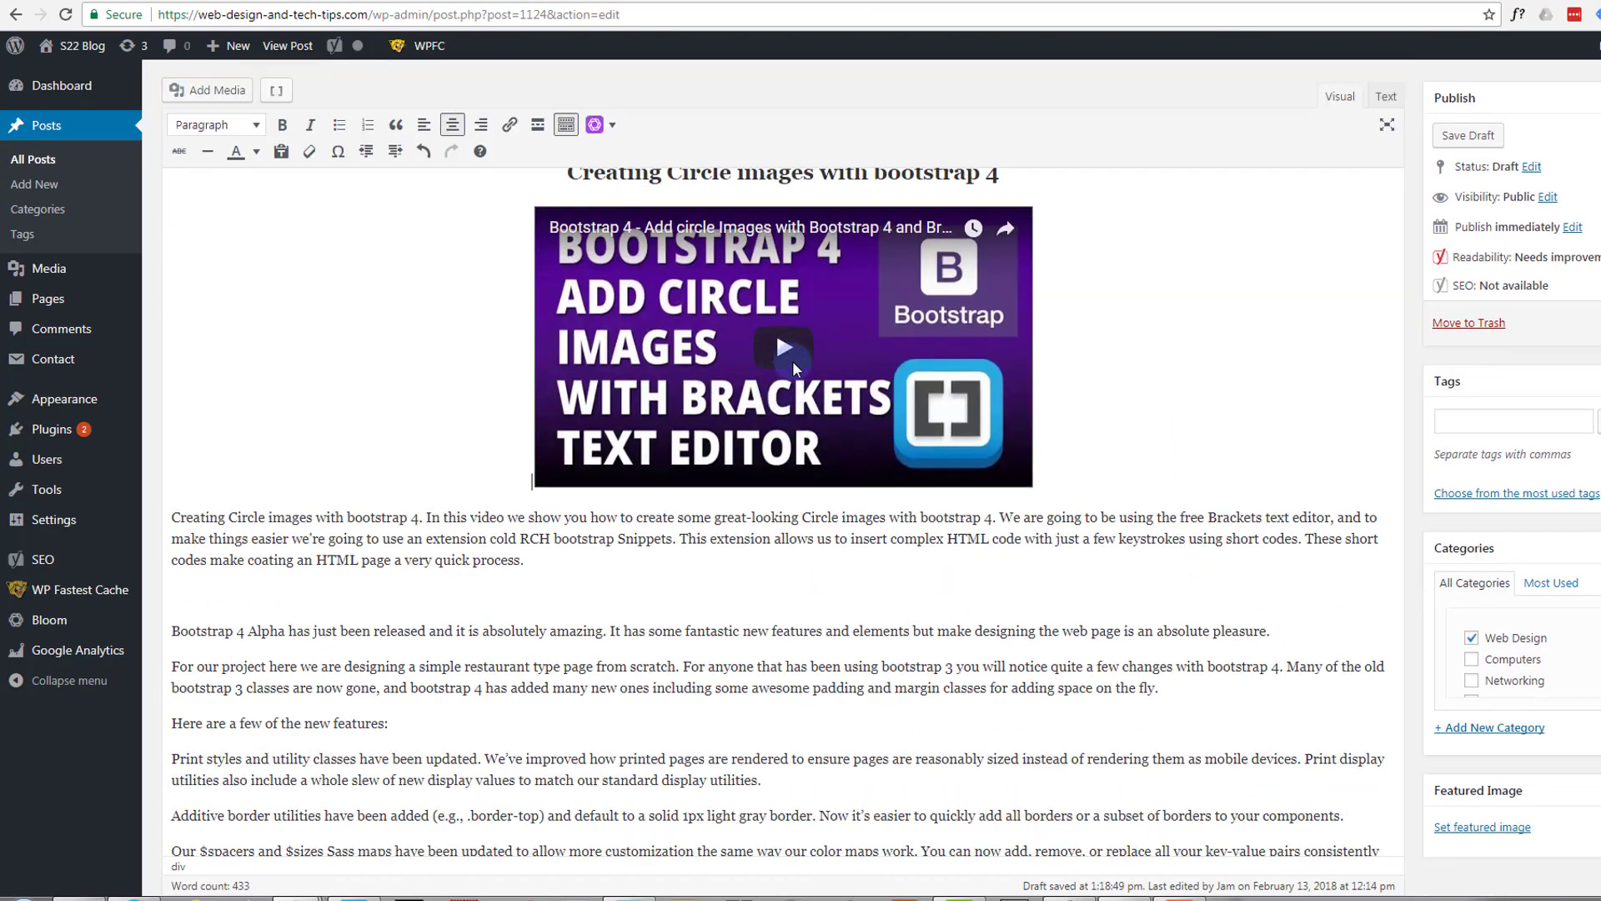
left_click(792, 360)
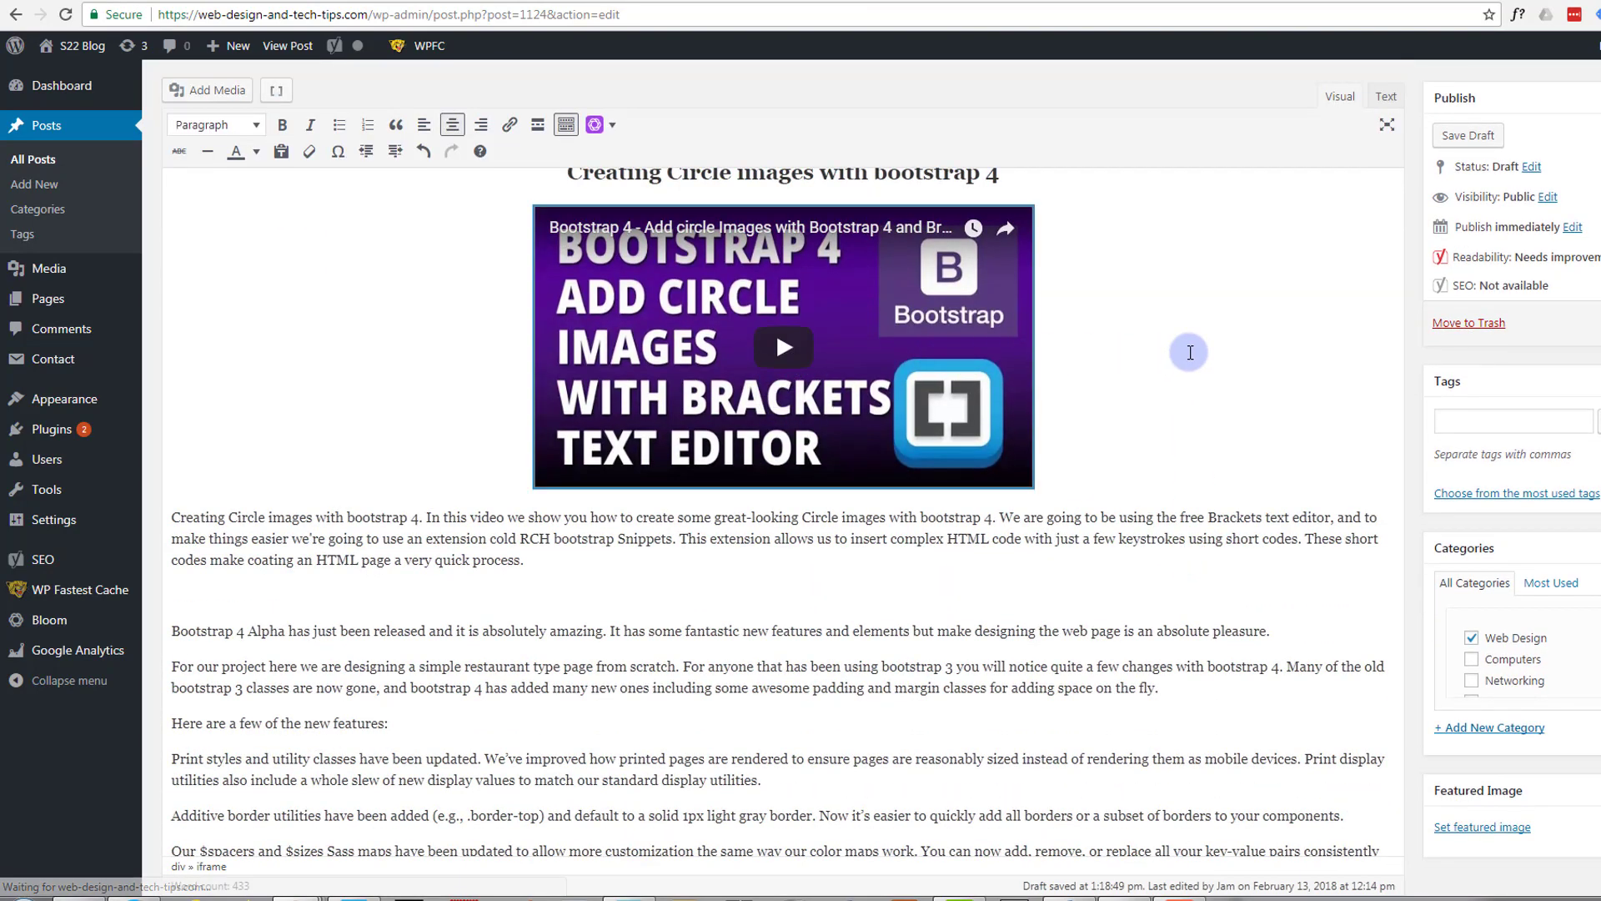
scroll(1151, 379, "up", 3)
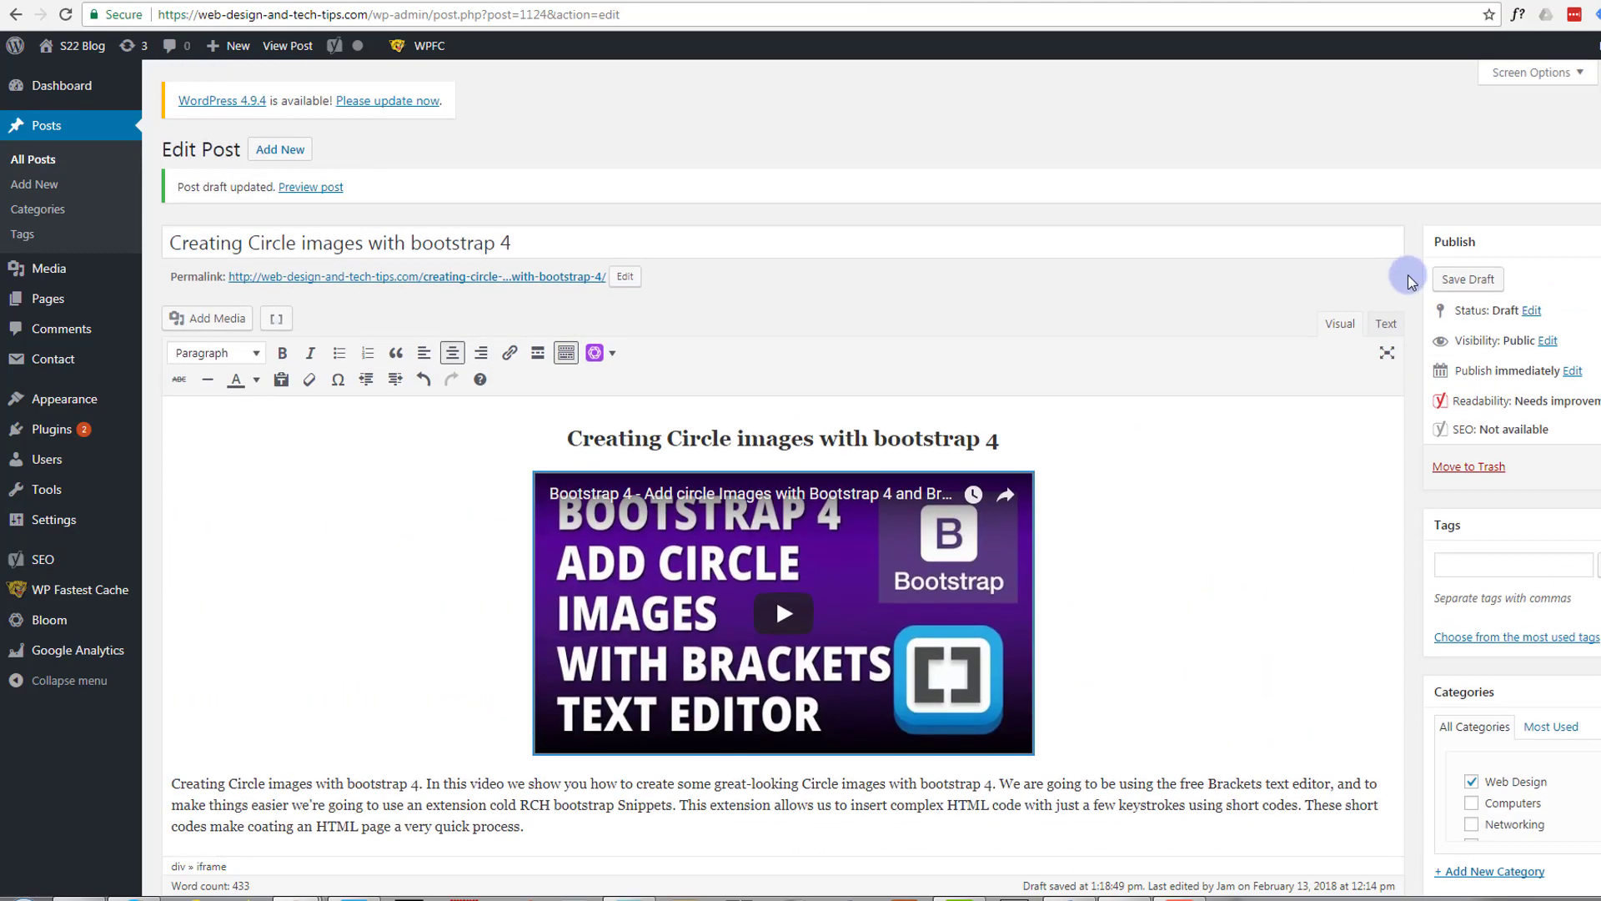
Save the post draft and open its preview page at the embedded video
left_click(1476, 281)
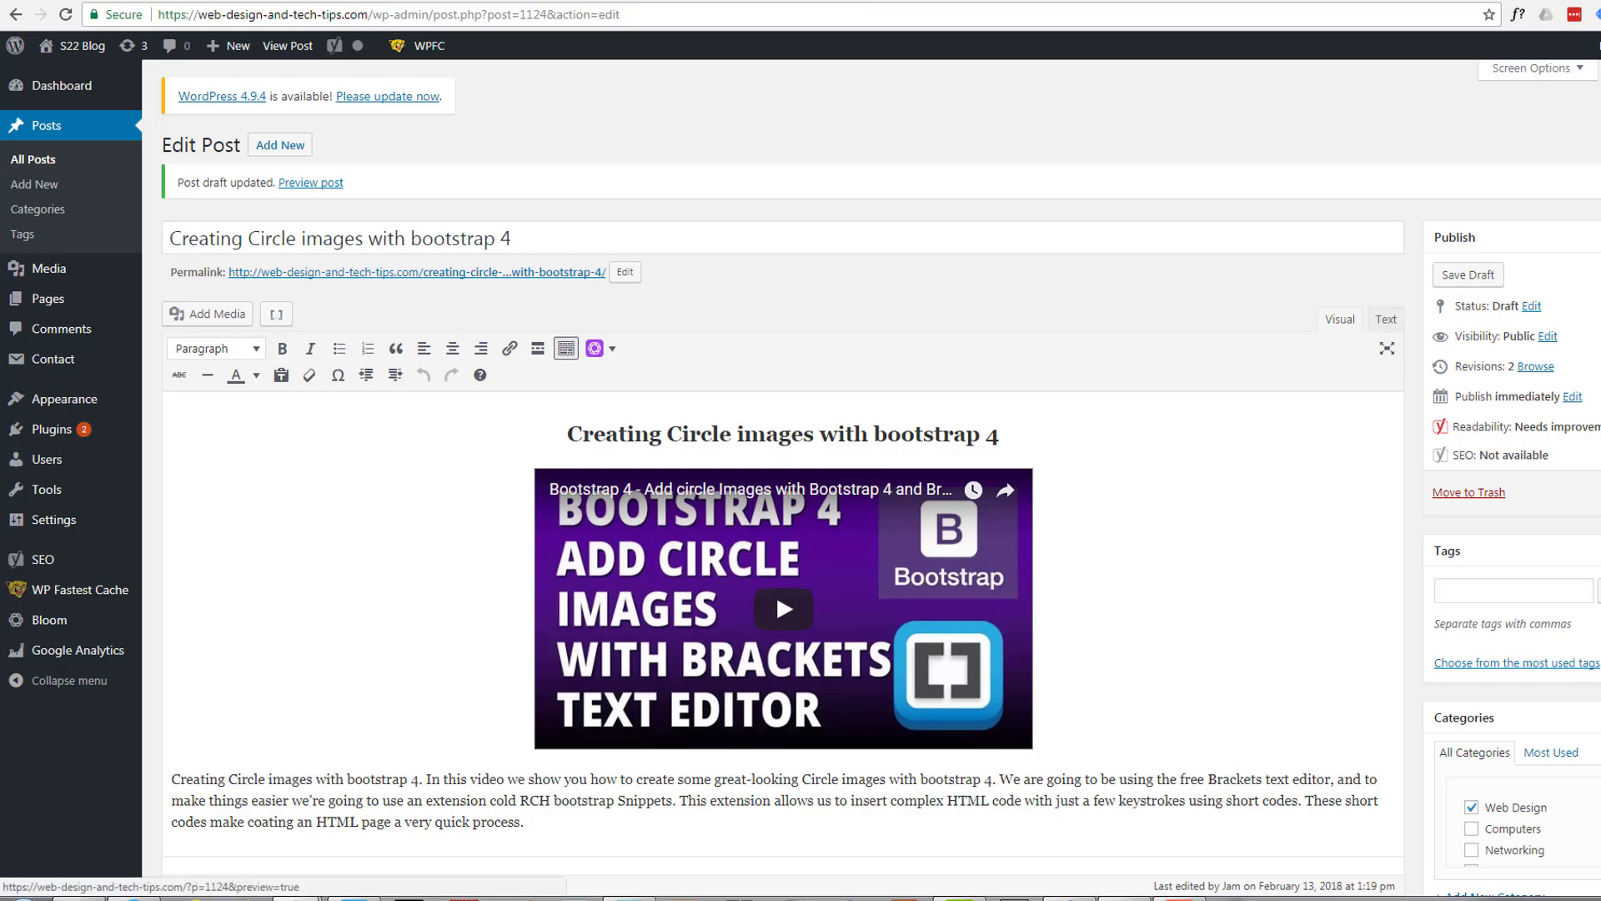
left_click(1600, 275)
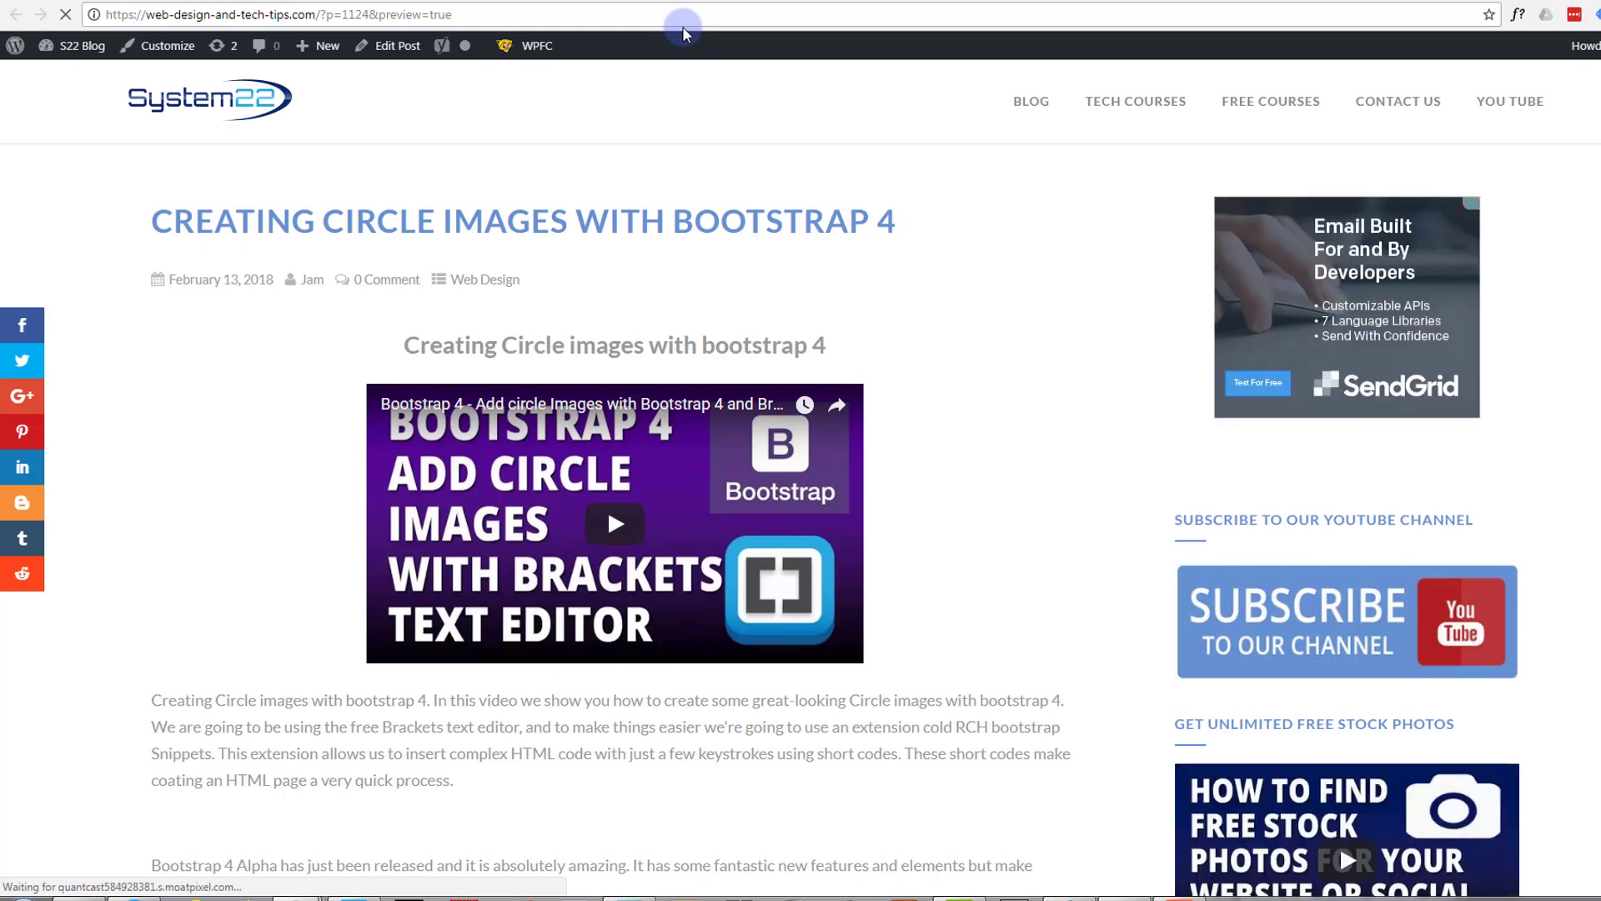
scroll(1000, 382, "down", 2)
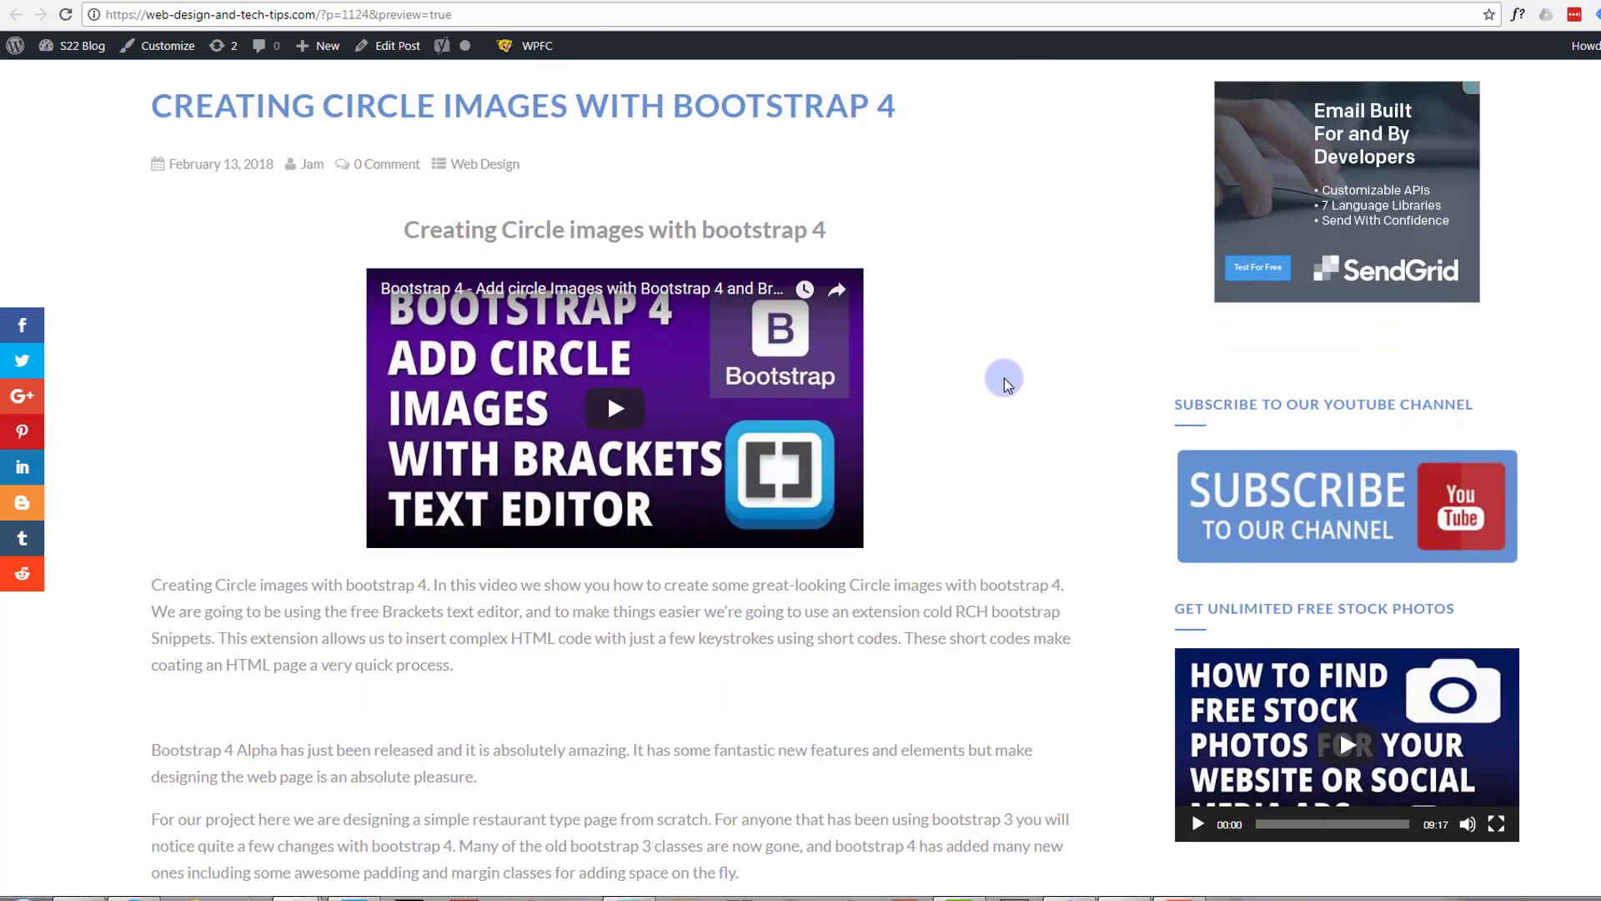
scroll(1007, 382, "down", 1)
Play and pause the embedded video in the preview, and return to editing the post
left_click(627, 321)
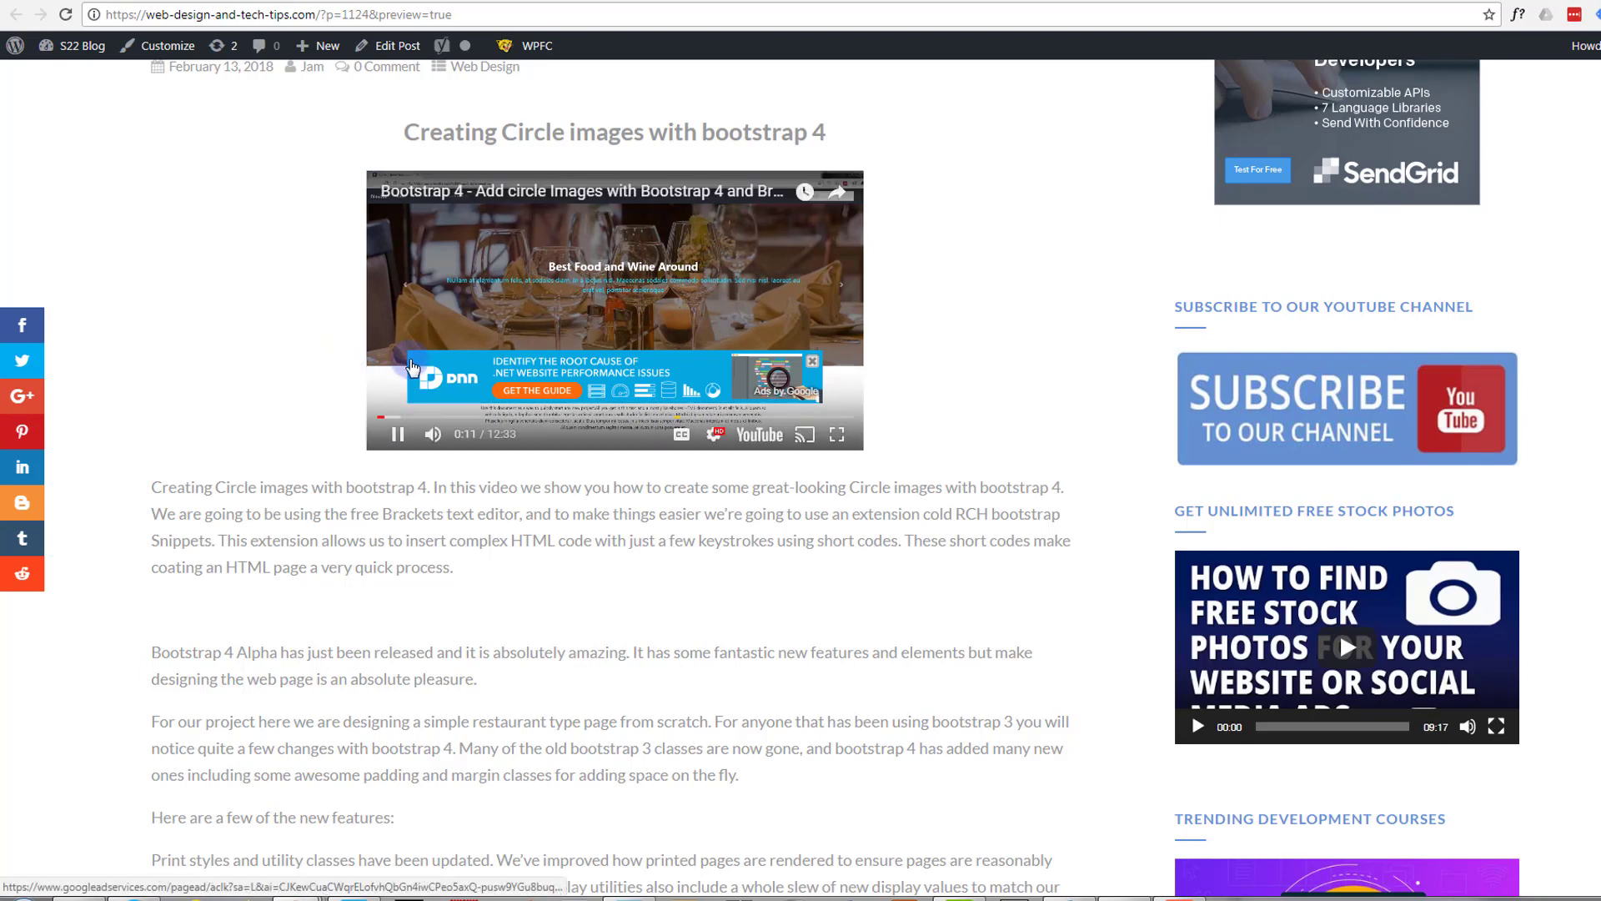
left_click(398, 435)
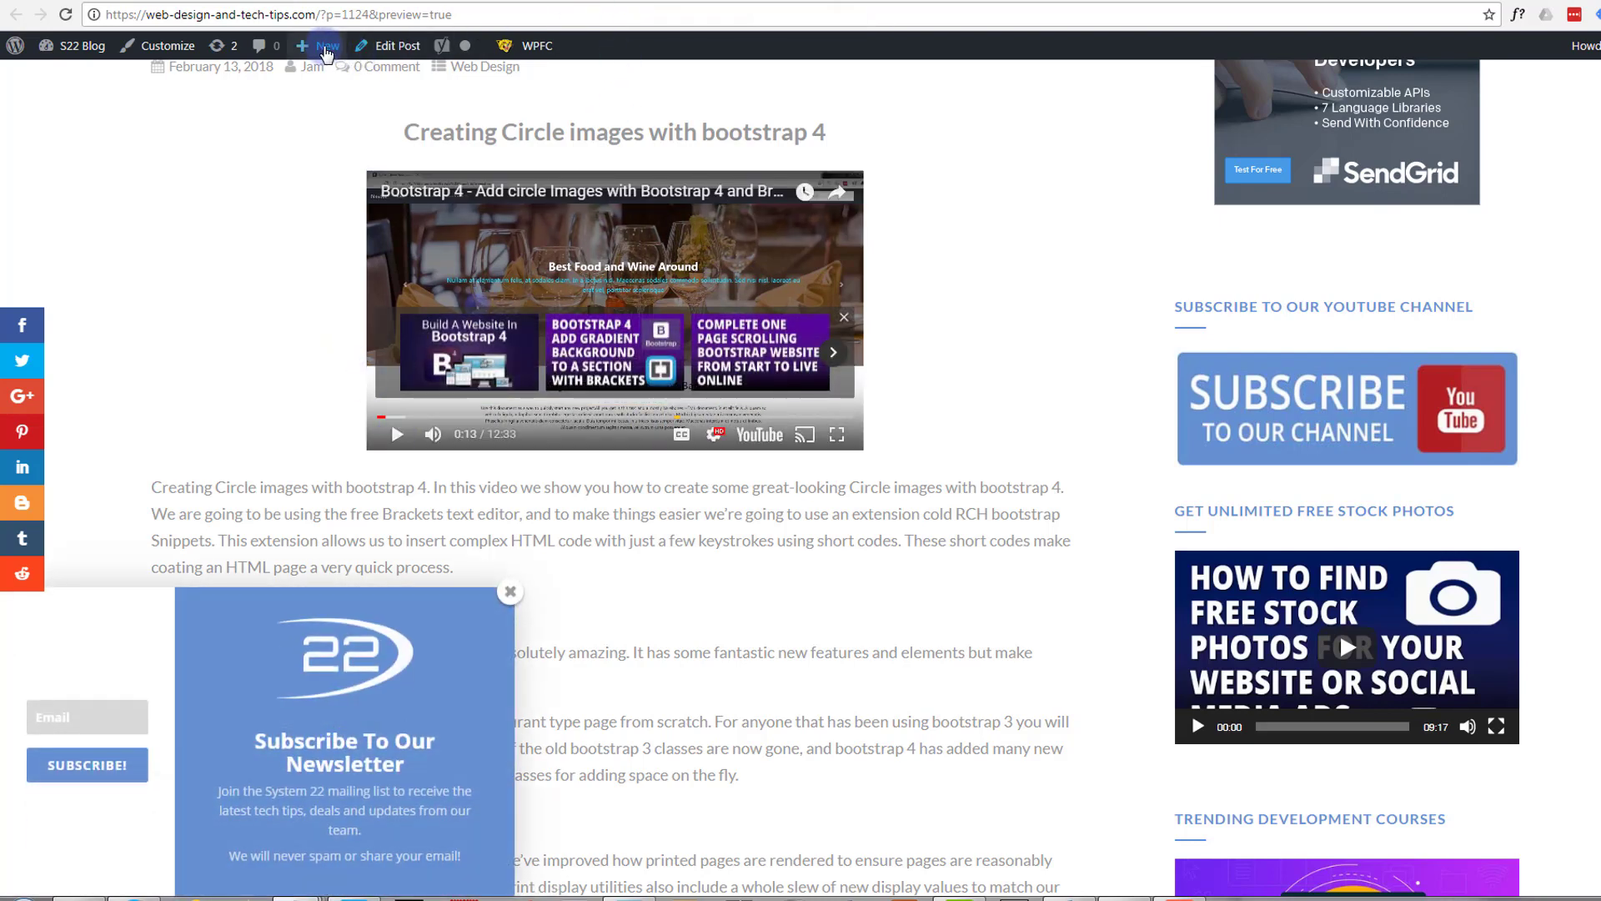
left_click(395, 48)
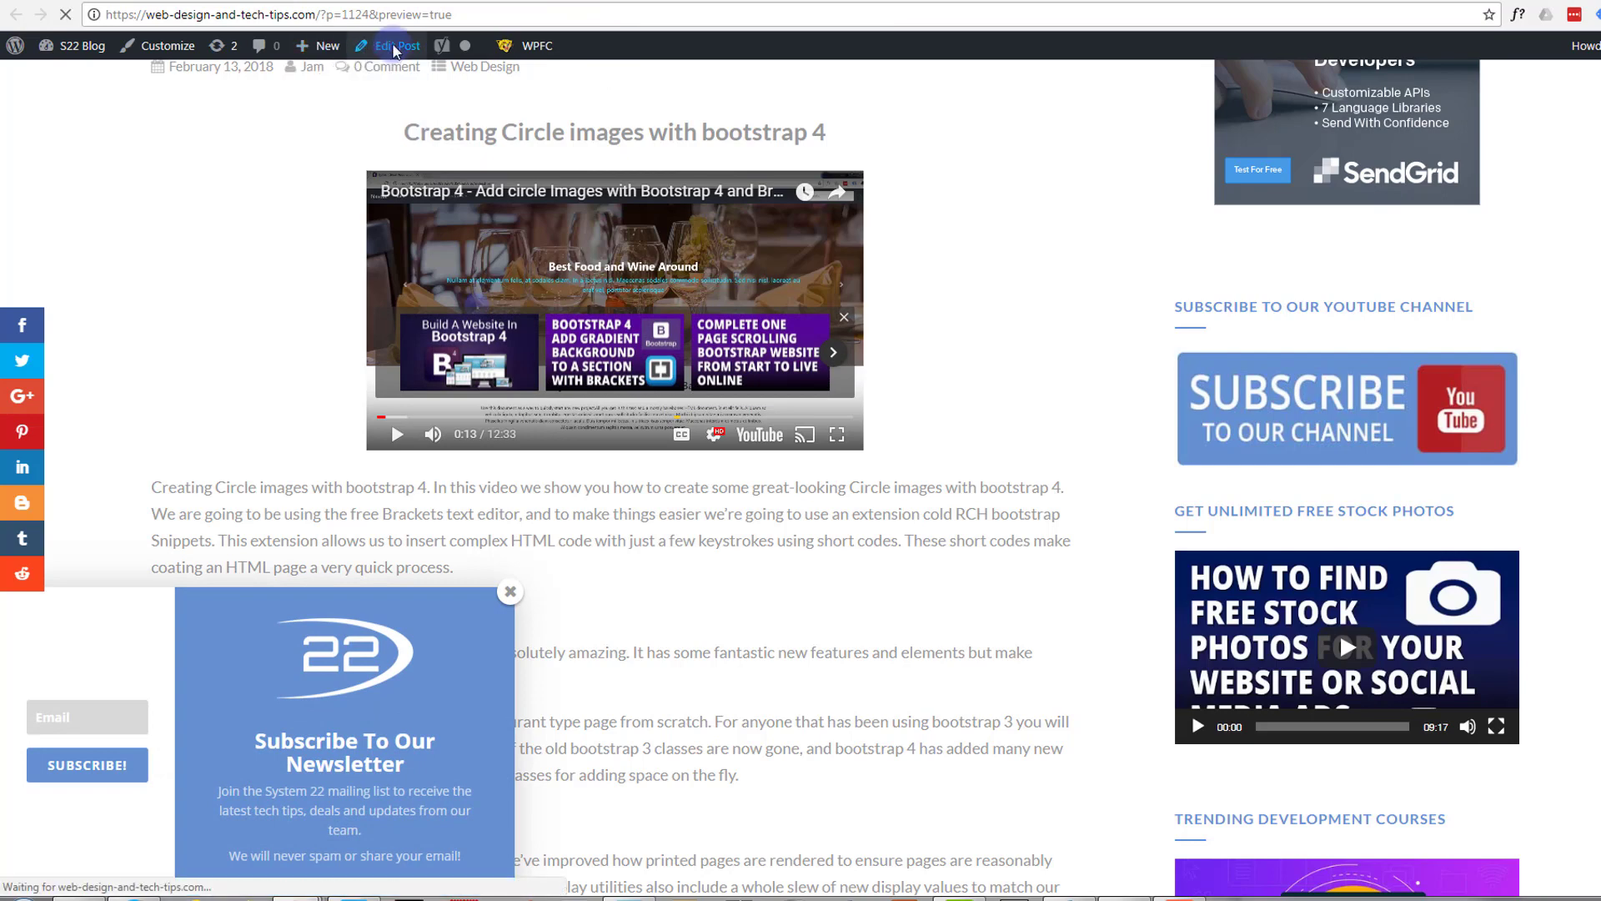